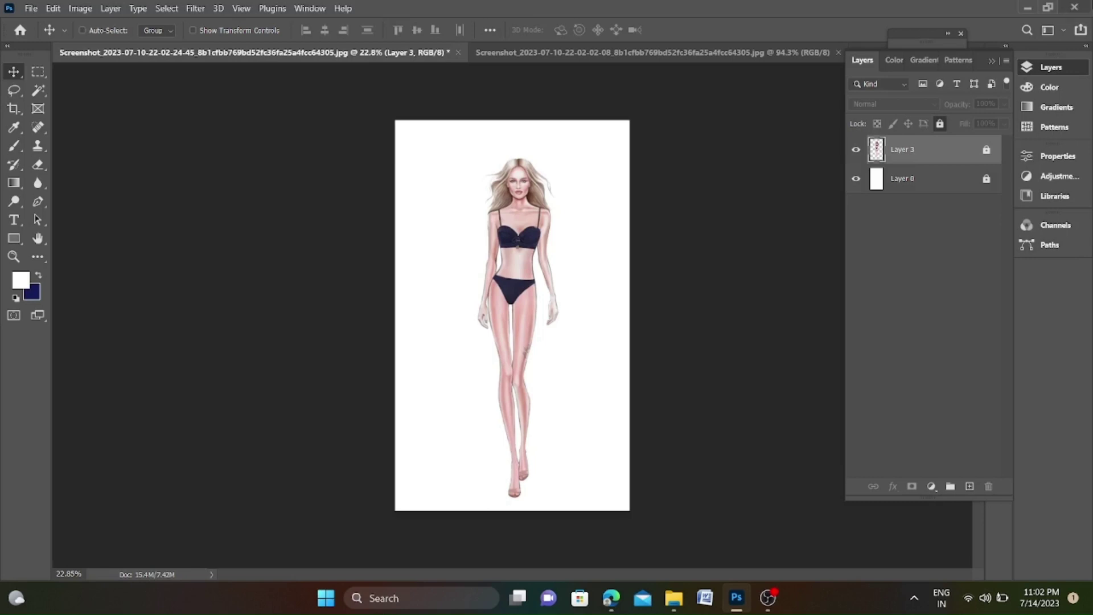
Switch to the Pen Tool and start the crop-top path at the left shoulder strap.
right_click(38, 201)
left_click(85, 200)
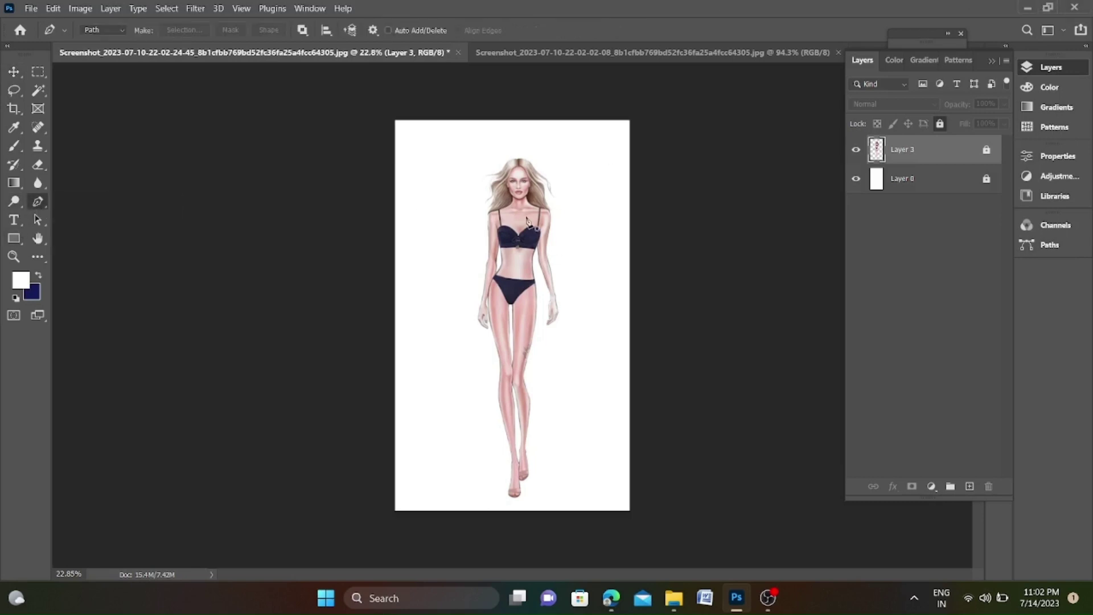
scroll(478, 200, "up", 1)
scroll(478, 201, "up", 4)
scroll(478, 200, "up", 1)
left_click(470, 158)
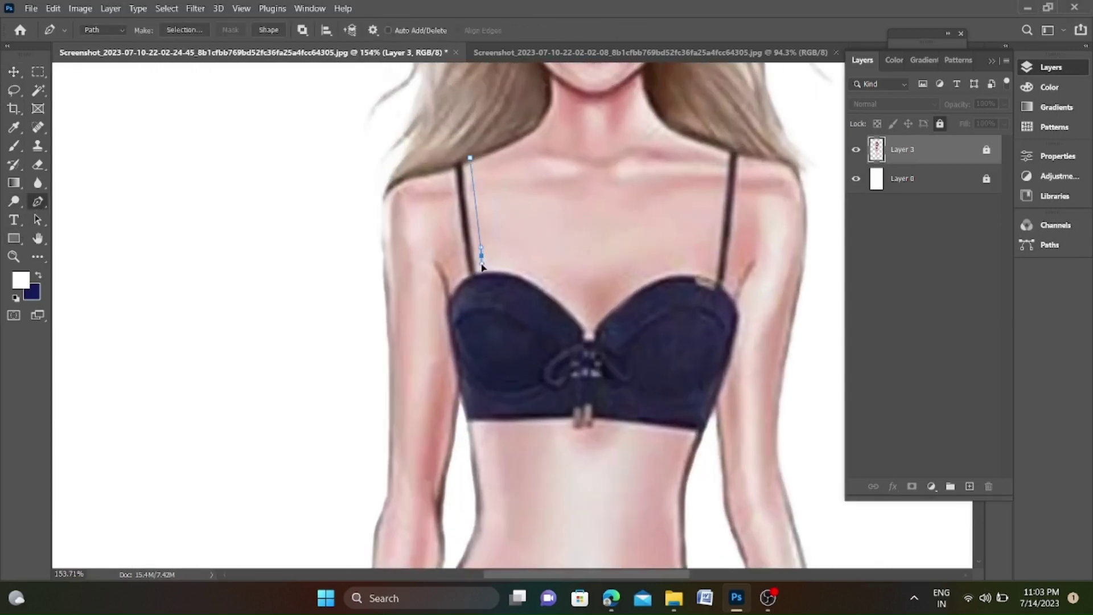
scroll(628, 252, "down", 1)
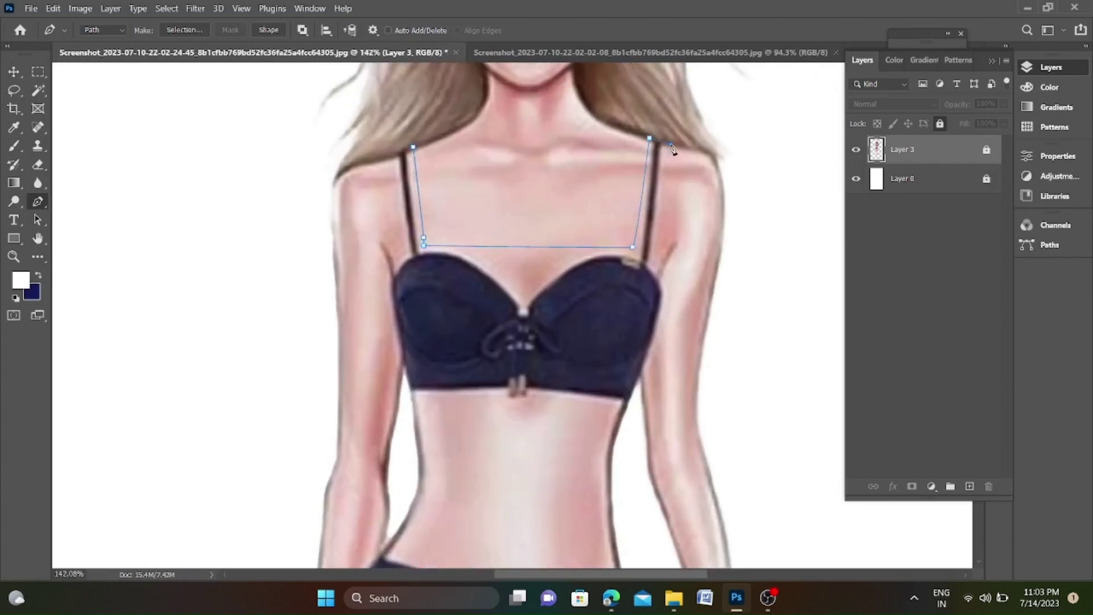
Add anchor points down the right strap and side to complete the crop-top outline.
left_click(666, 261)
left_click(670, 270)
scroll(672, 266, "up", 1)
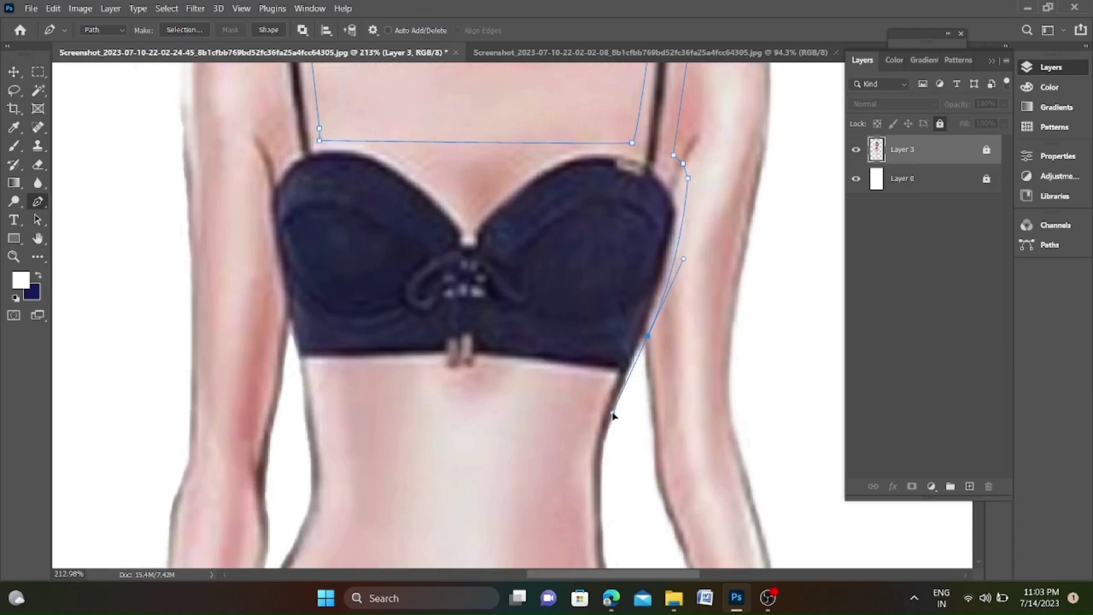
scroll(620, 418, "down", 1)
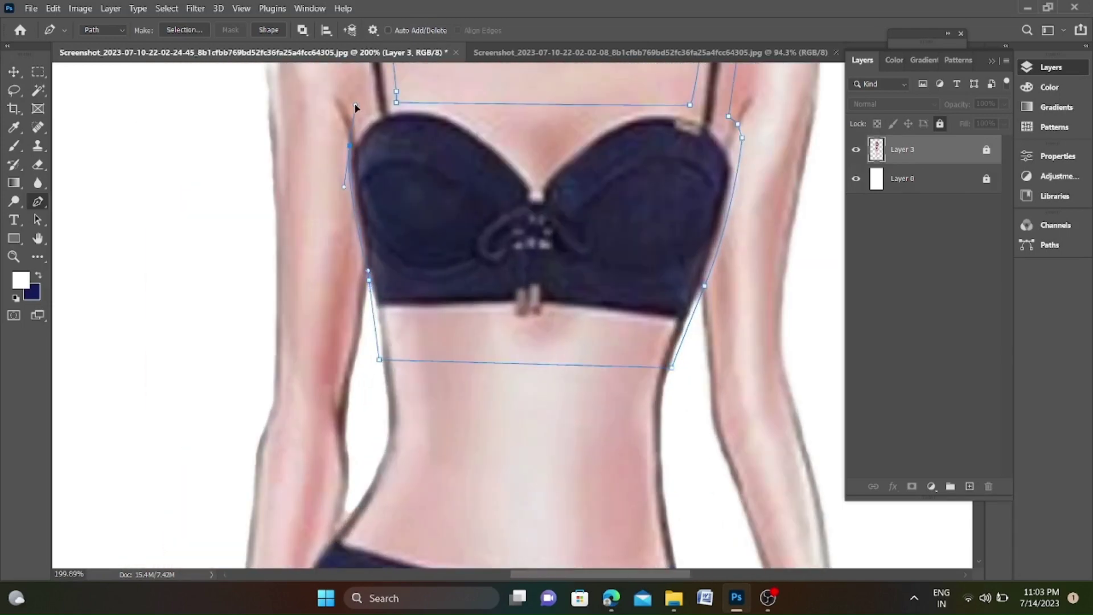
scroll(355, 108, "down", 3)
scroll(367, 172, "up", 3)
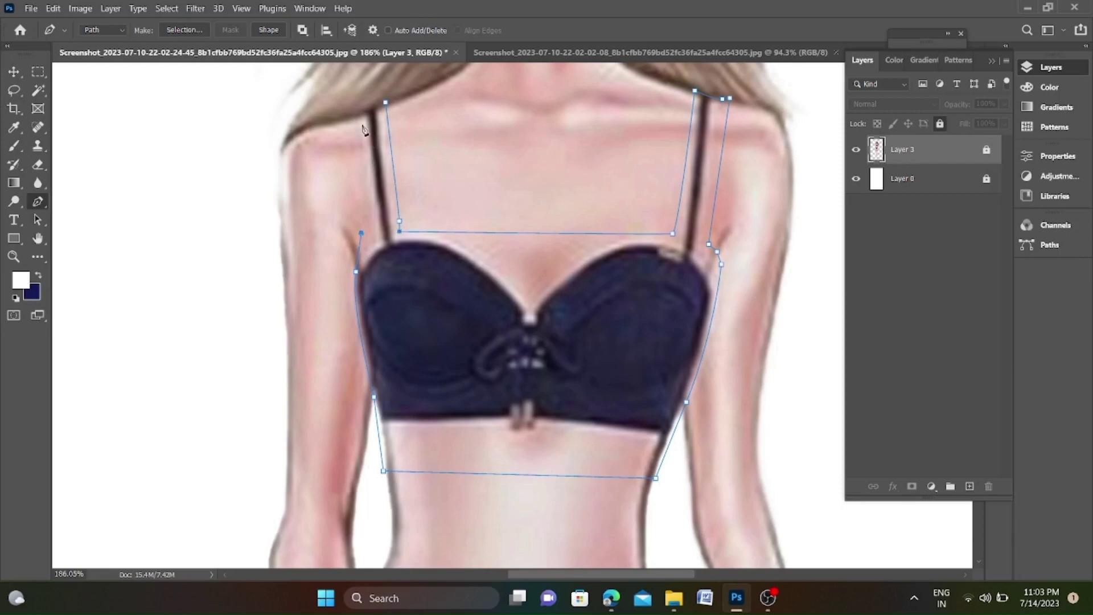
scroll(367, 118, "down", 3)
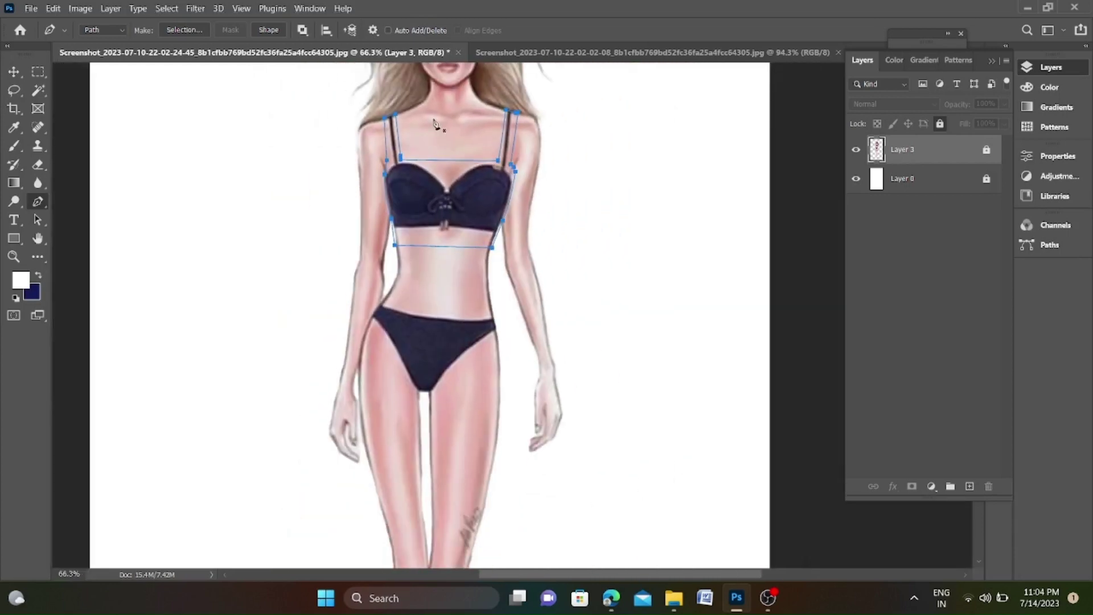
Extend a pen outline of the flared trousers down the outer leg.
scroll(430, 295, "up", 2)
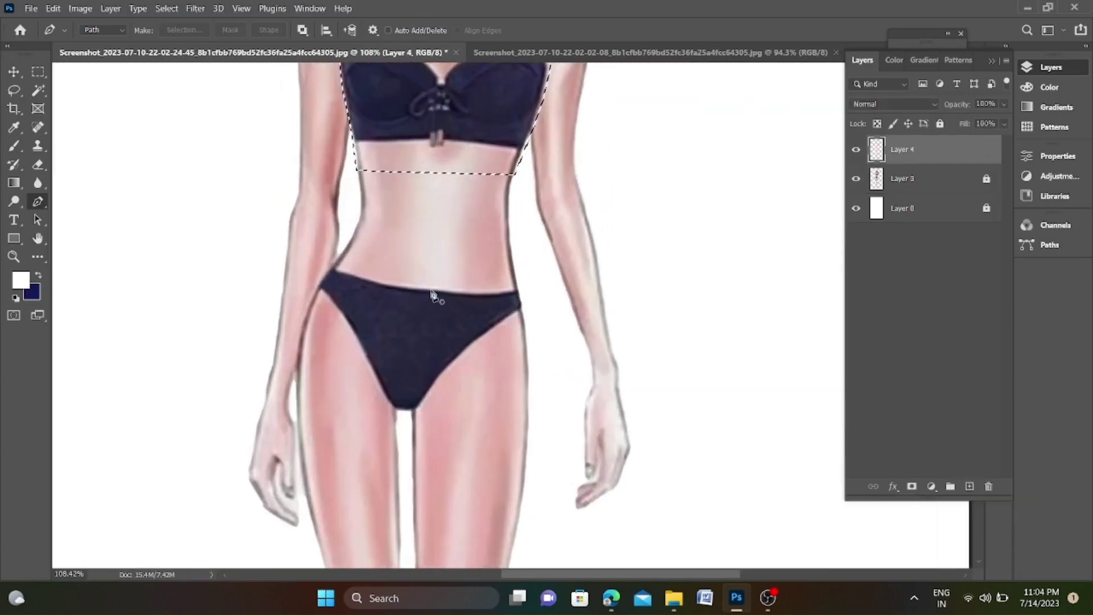
scroll(320, 198, "up", 1)
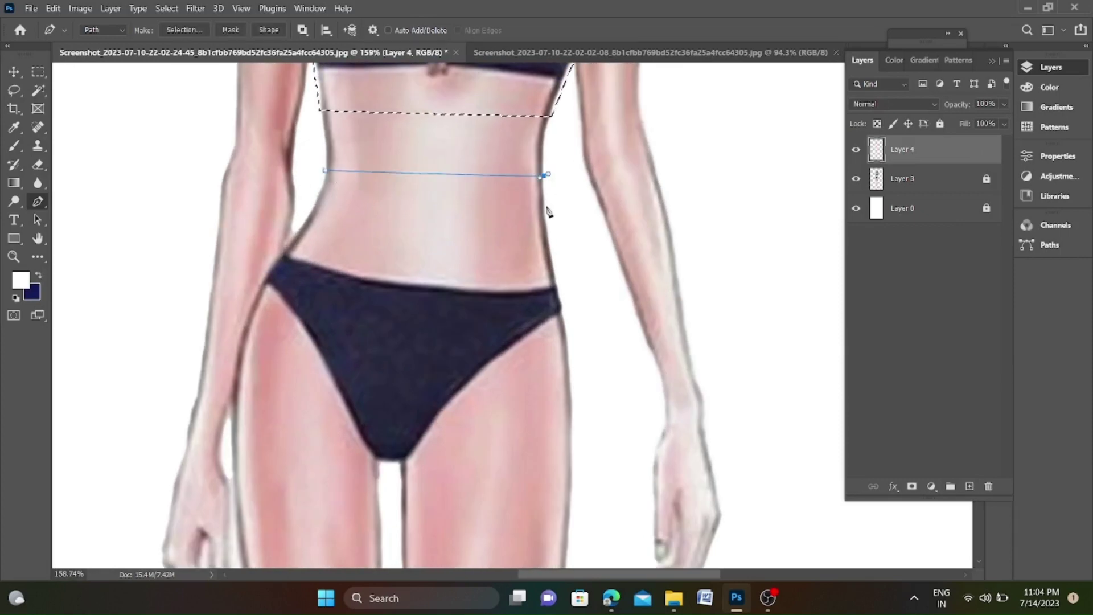
scroll(530, 250, "down", 2)
scroll(523, 373, "down", 3)
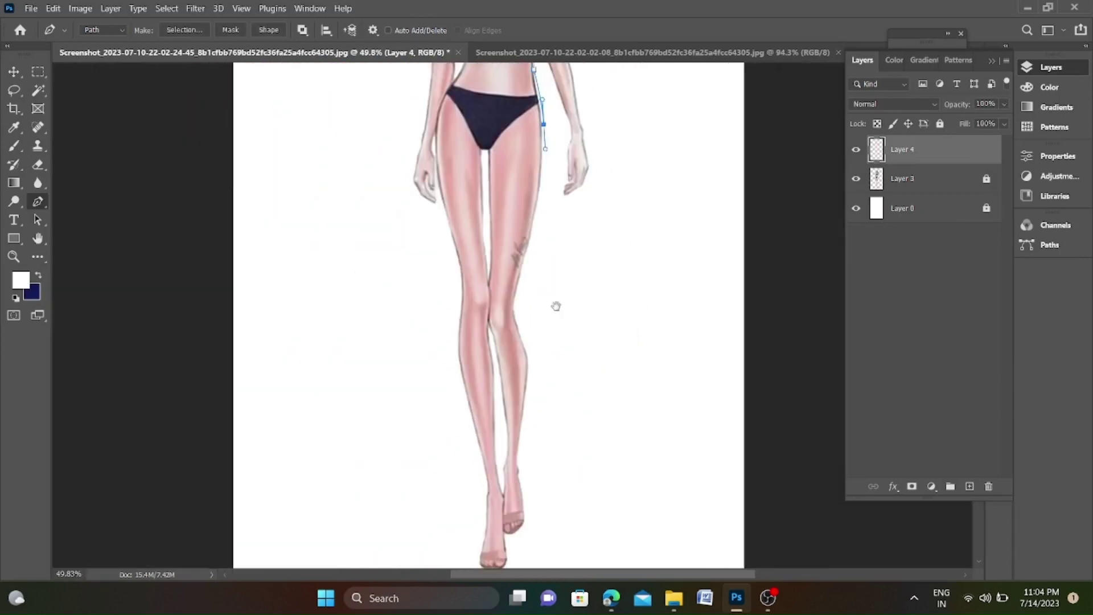
scroll(556, 305, "up", 2)
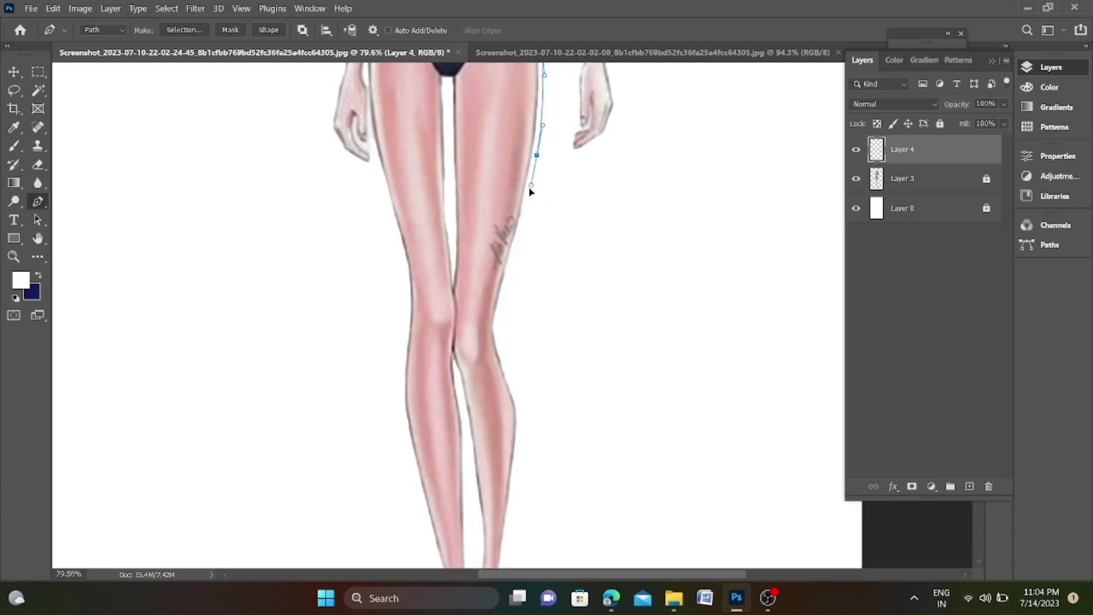
scroll(527, 245, "up", 1)
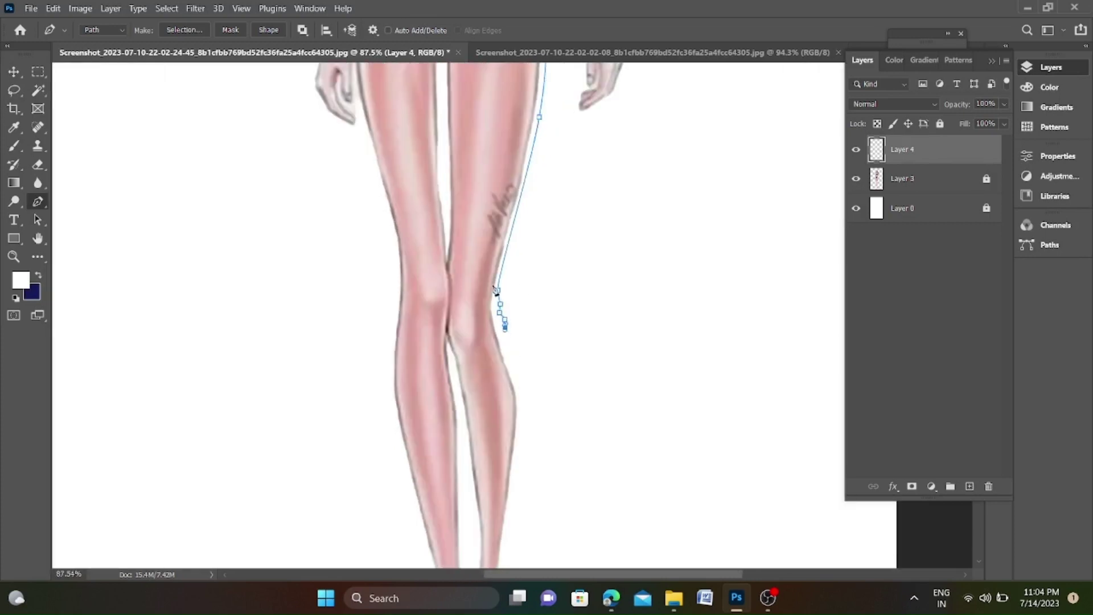
scroll(502, 359, "up", 1)
left_click(535, 530)
scroll(535, 531, "down", 3)
scroll(505, 438, "up", 3)
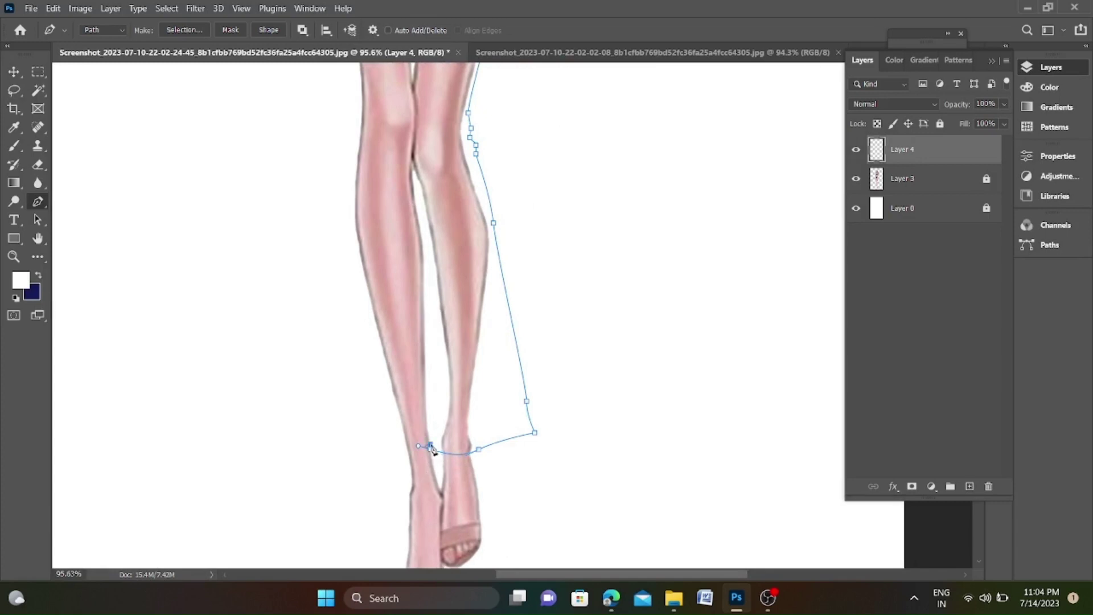
scroll(431, 448, "down", 5)
scroll(449, 439, "up", 1)
scroll(450, 448, "up", 1)
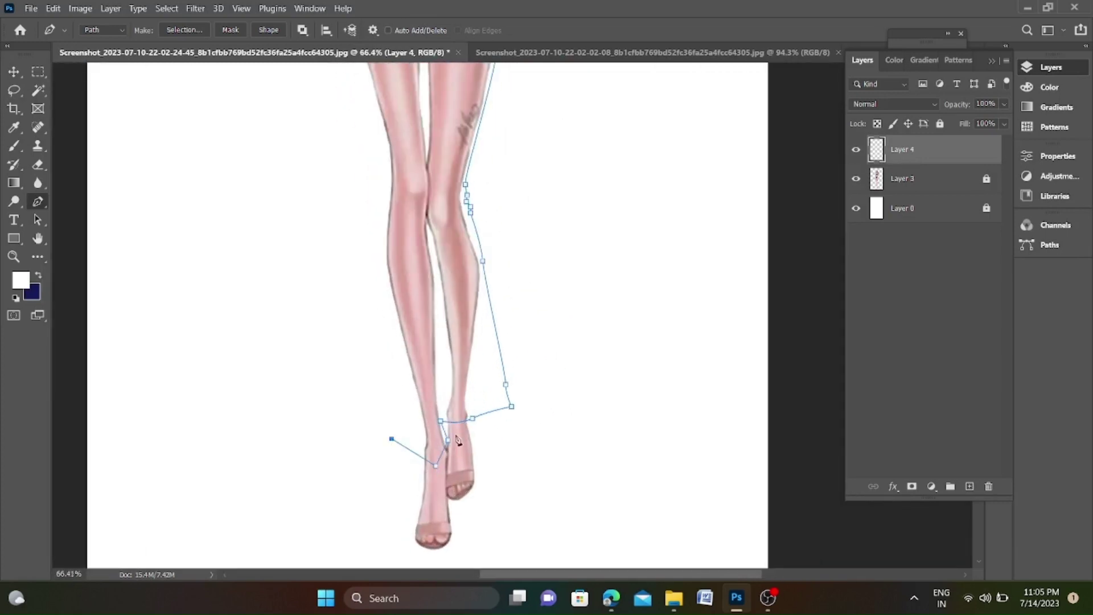
scroll(458, 440, "down", 2)
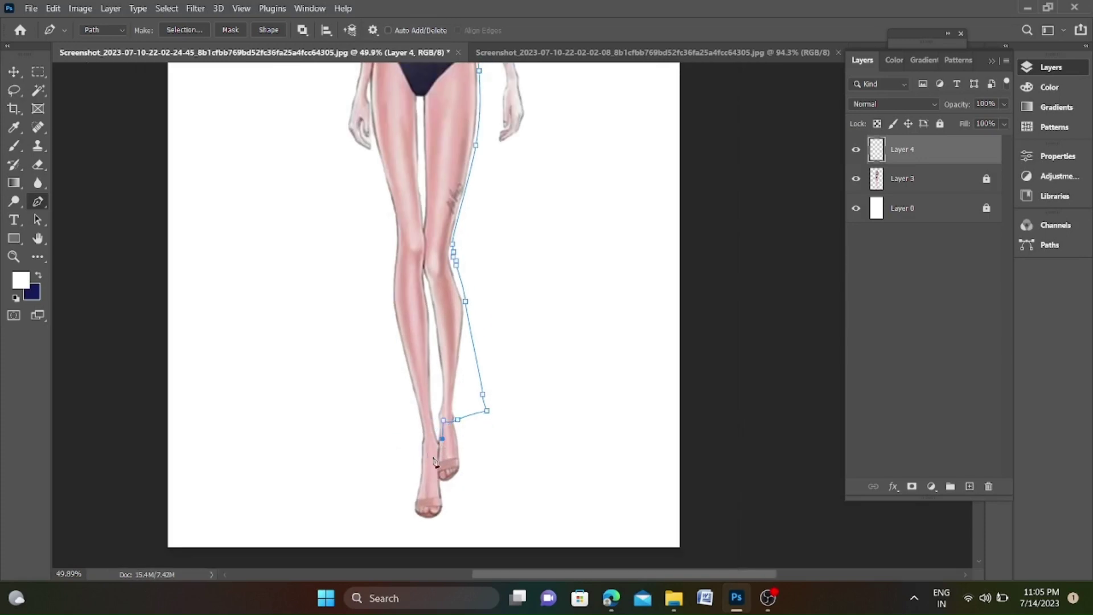
Continue the trouser outline through the left hem, knee and waist, closing it.
left_click(386, 437)
scroll(387, 440, "down", 2)
scroll(398, 354, "up", 3)
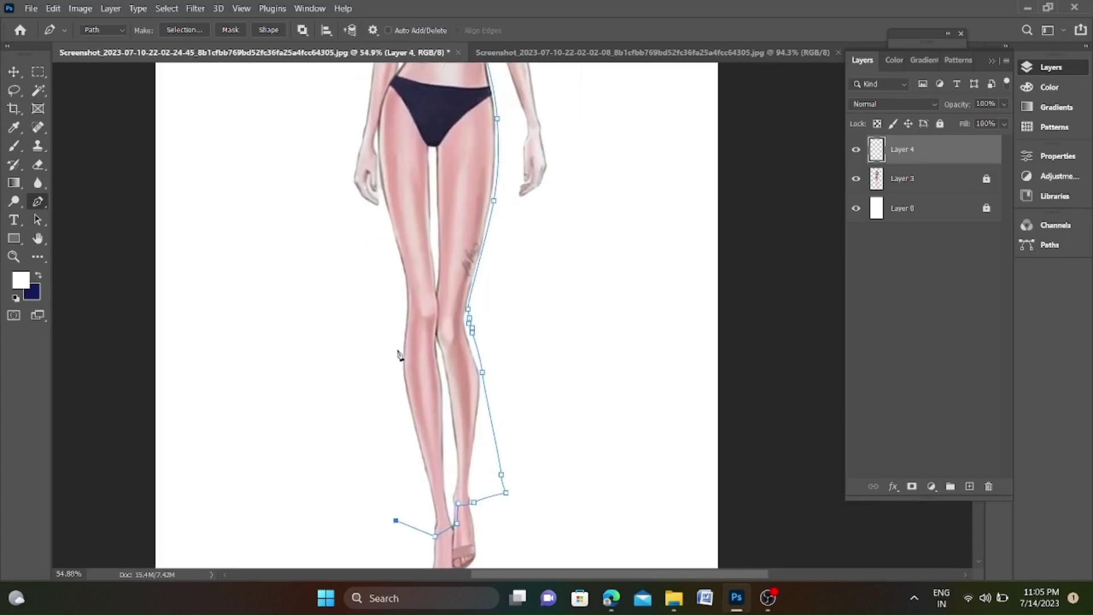
scroll(400, 309, "down", 2)
scroll(398, 285, "up", 3)
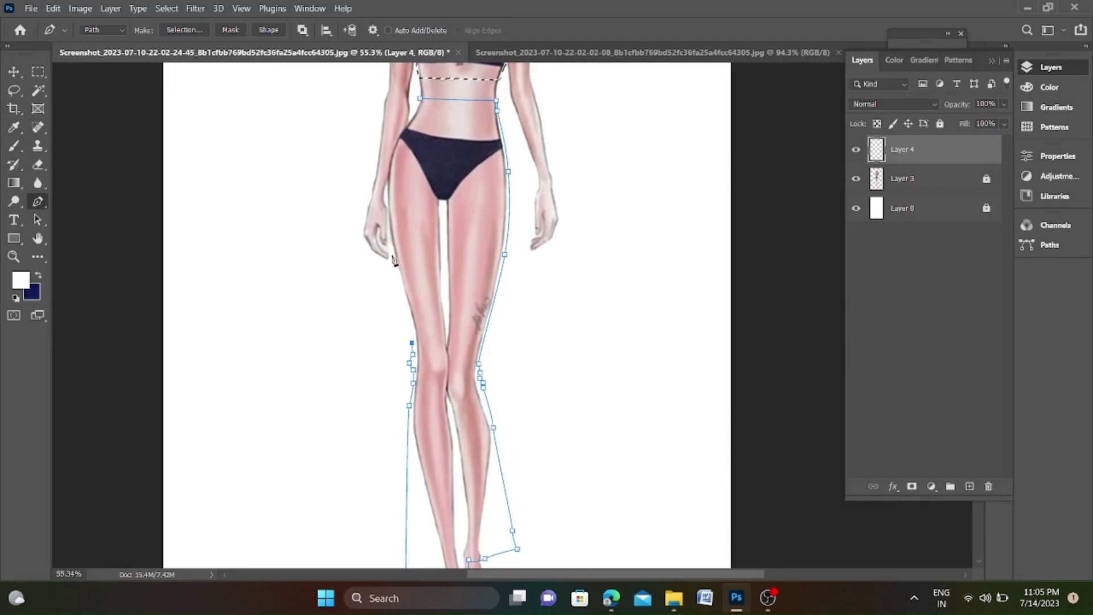
left_click(394, 263)
scroll(389, 174, "up", 2)
scroll(396, 122, "down", 2)
scroll(410, 194, "up", 2)
left_click(410, 194)
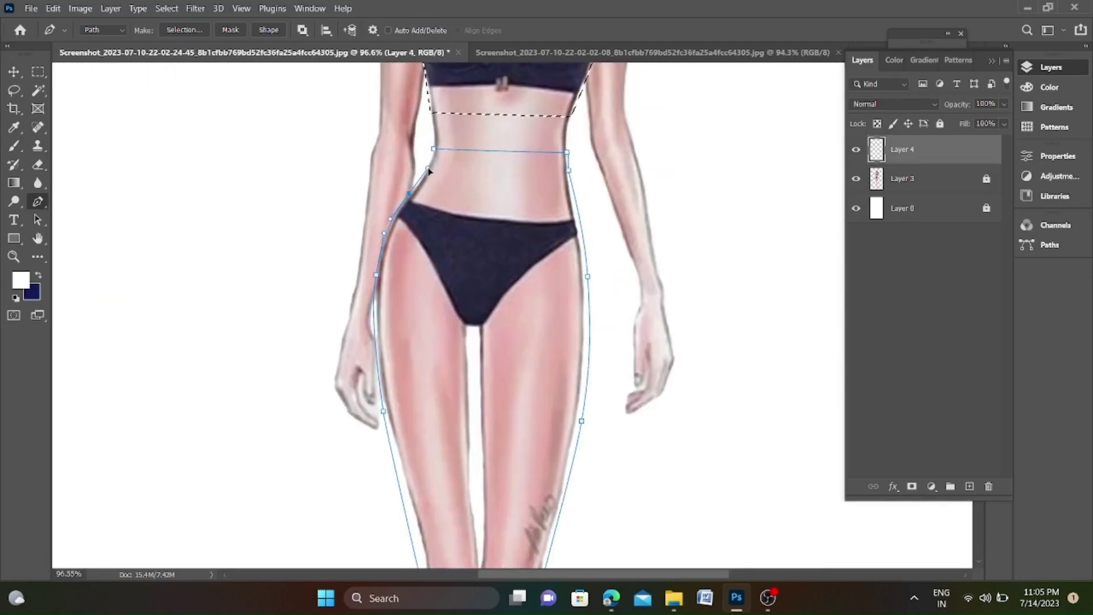
left_click(434, 150)
scroll(434, 154, "down", 2)
Convert the trouser path to a selection and subtract the gap between the legs.
key("ctrl+Return")
scroll(468, 226, "up", 2)
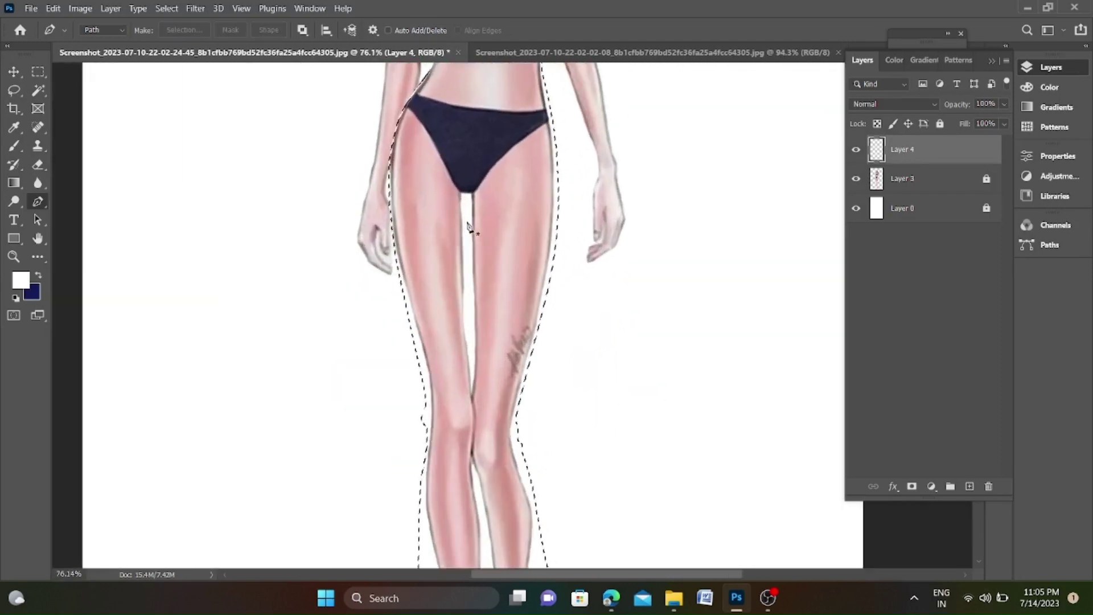
left_click(472, 384)
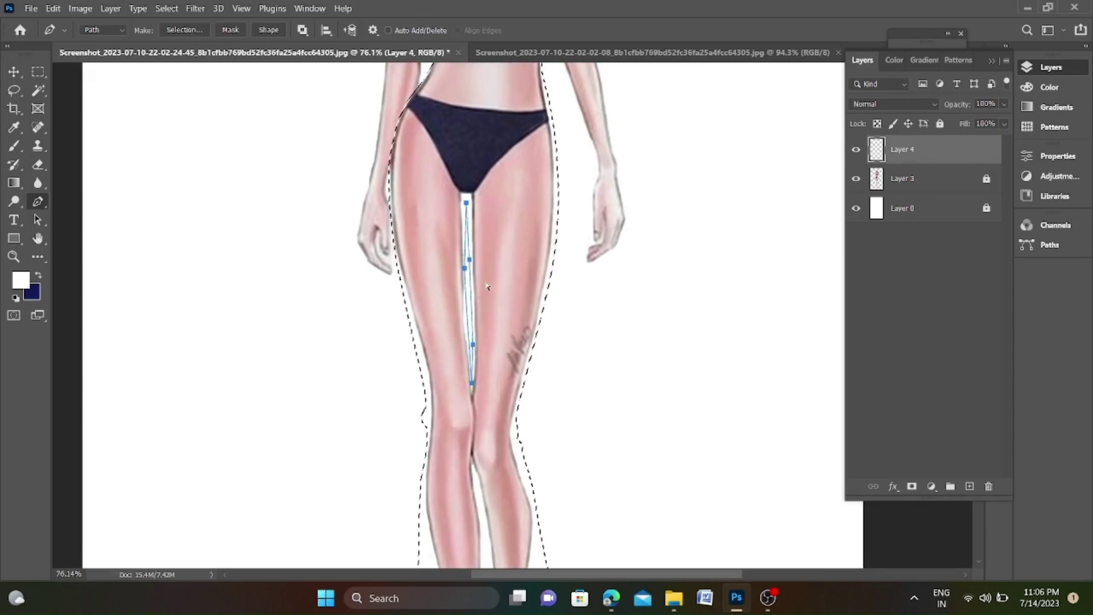
key("ctrl+alt+Return")
scroll(487, 286, "down", 3)
scroll(491, 292, "up", 1)
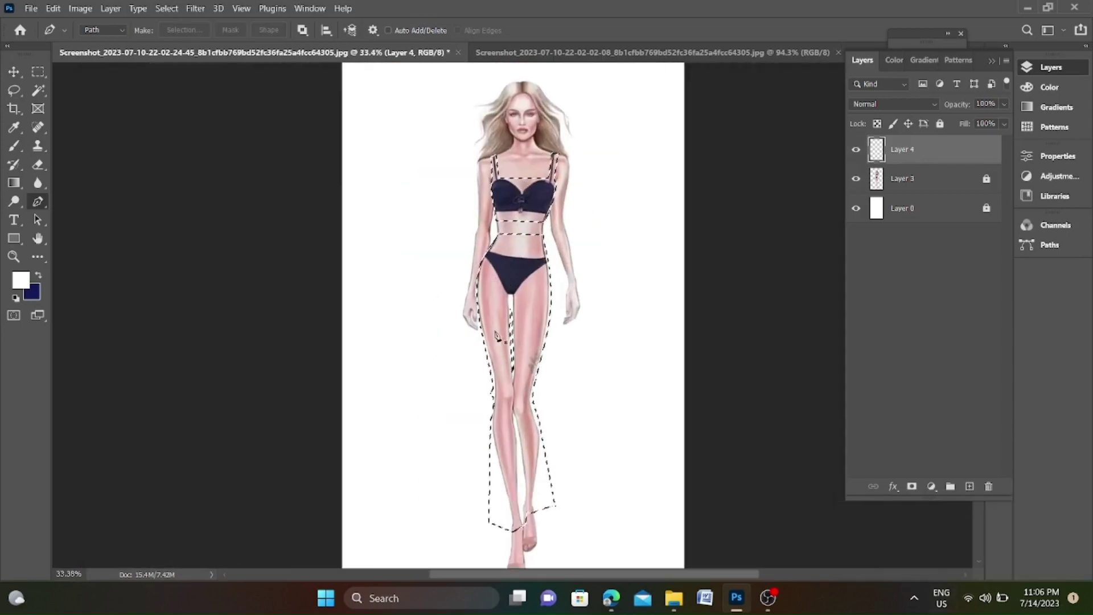
Fill the top and trousers selection with dark purple.
left_click(28, 281)
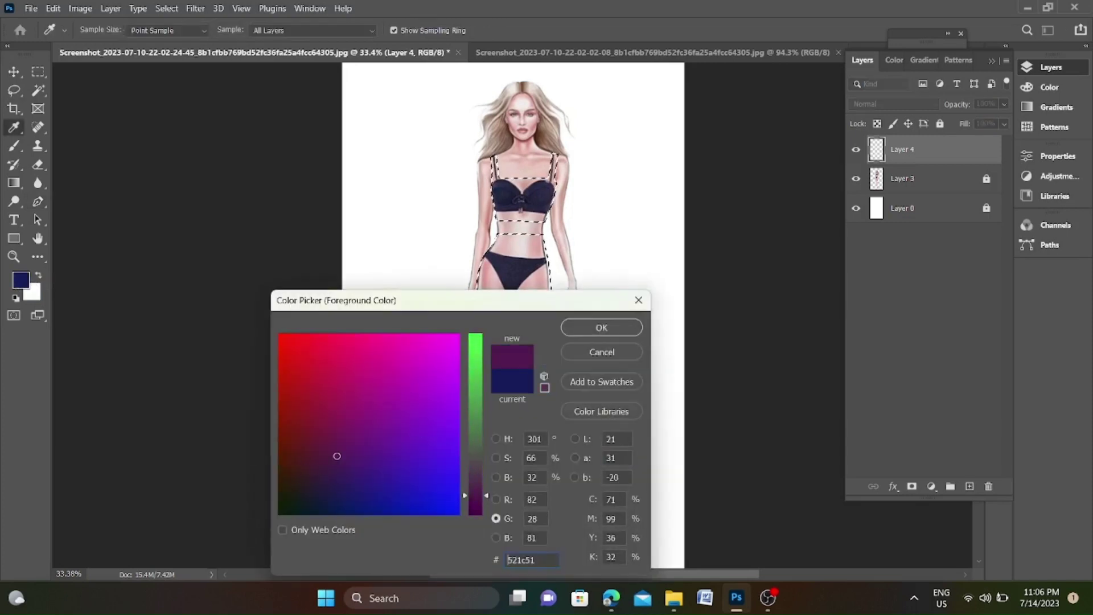
left_click(618, 332)
key("alt+BackSpace")
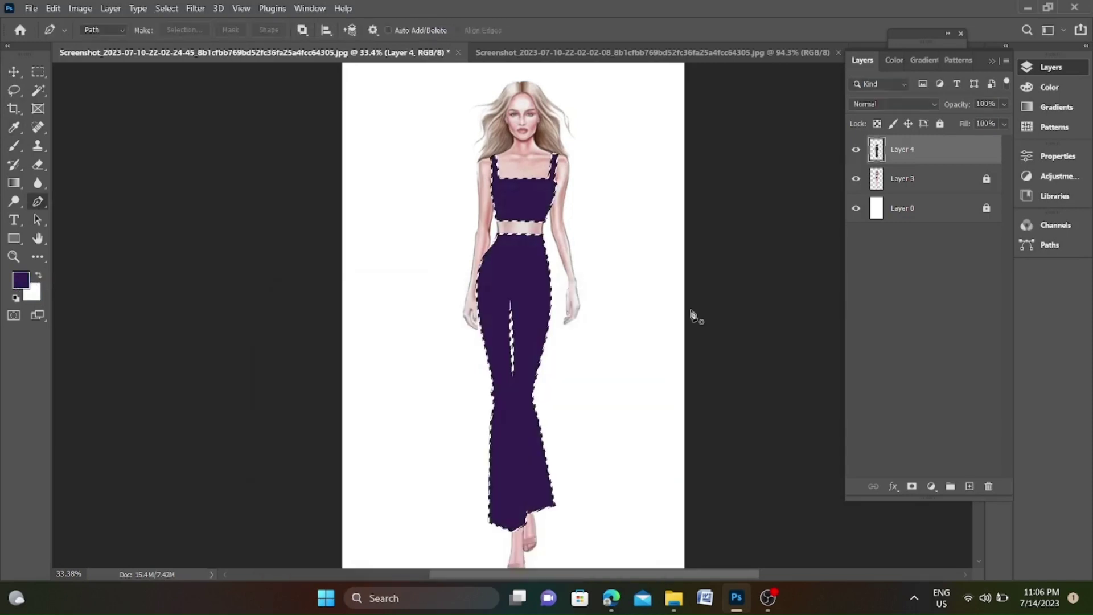
Add a new shading layer and set the foreground colour to PANTONE 2665 C.
left_click(970, 486)
scroll(527, 163, "up", 6)
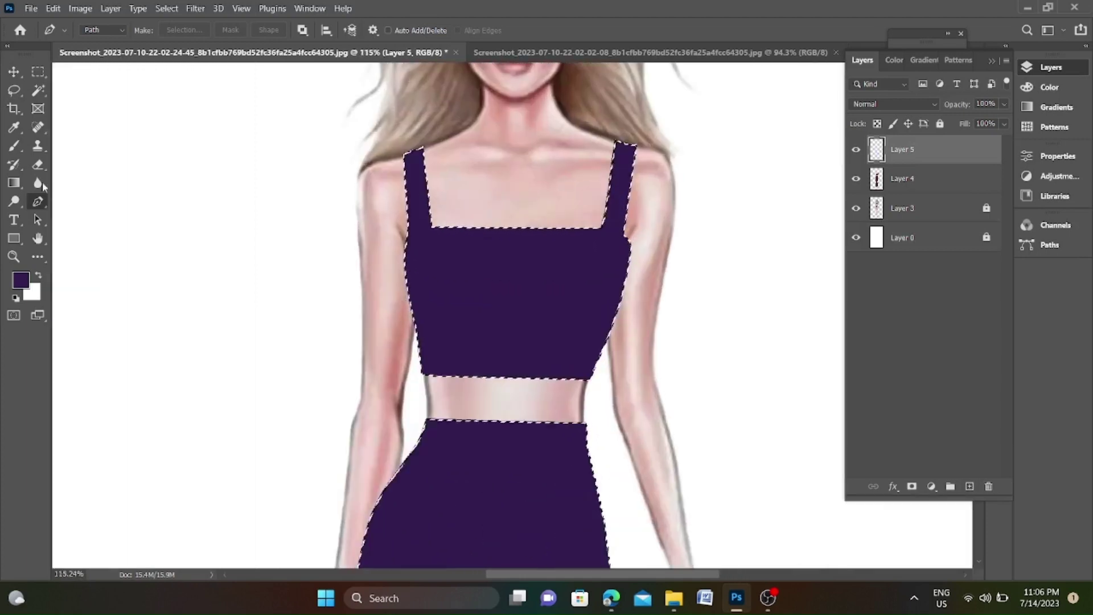
left_click(22, 279)
left_click(347, 450)
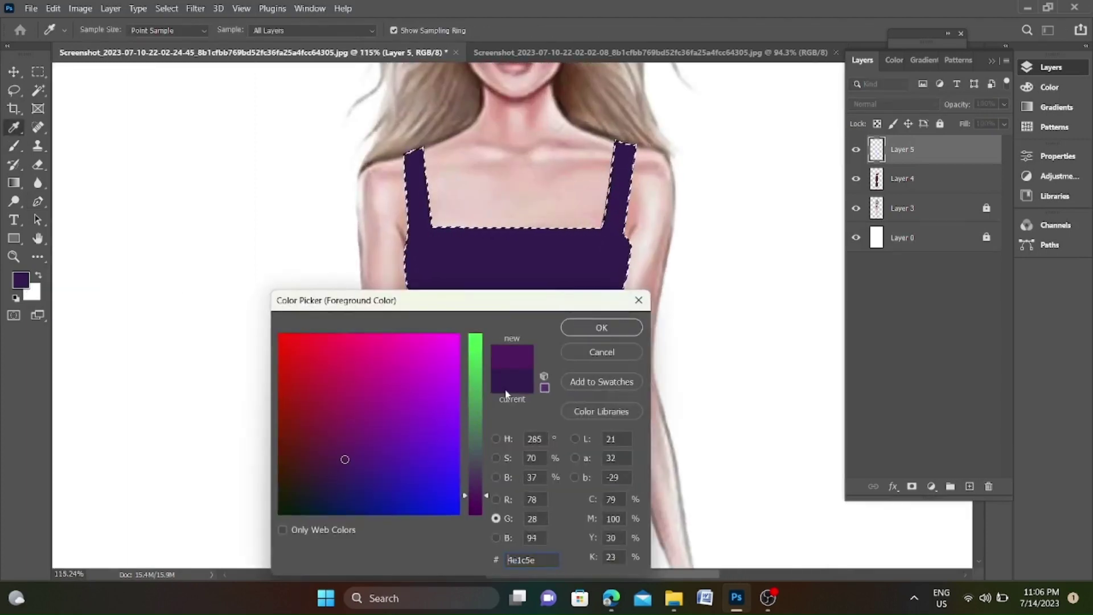
left_click(601, 411)
left_click(355, 350)
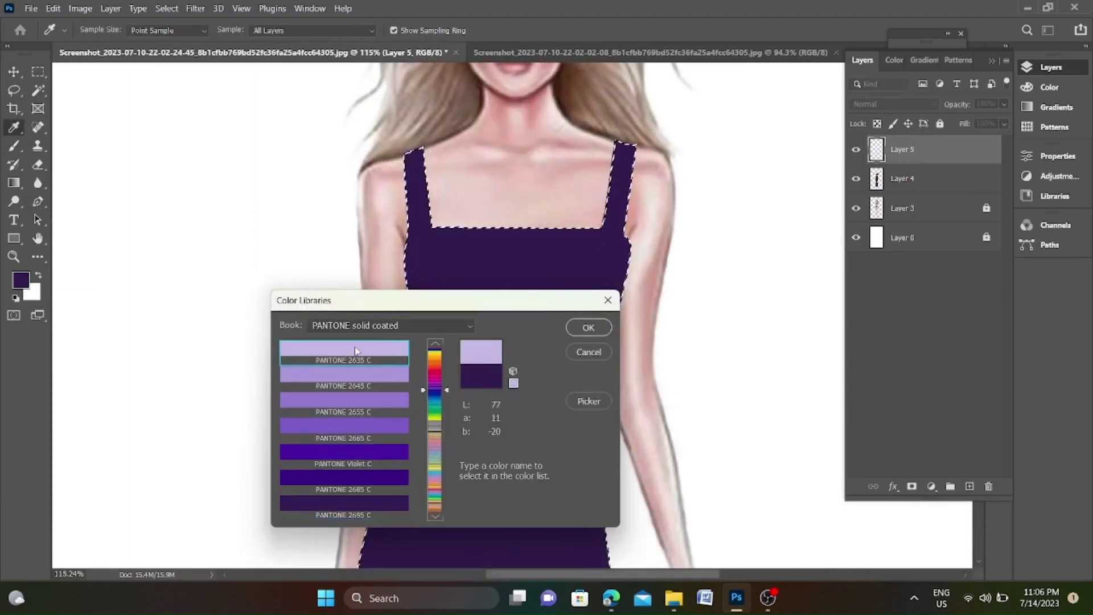
left_click(345, 436)
key("Return")
Brush a soft lighter-purple stroke onto the top.
key("b")
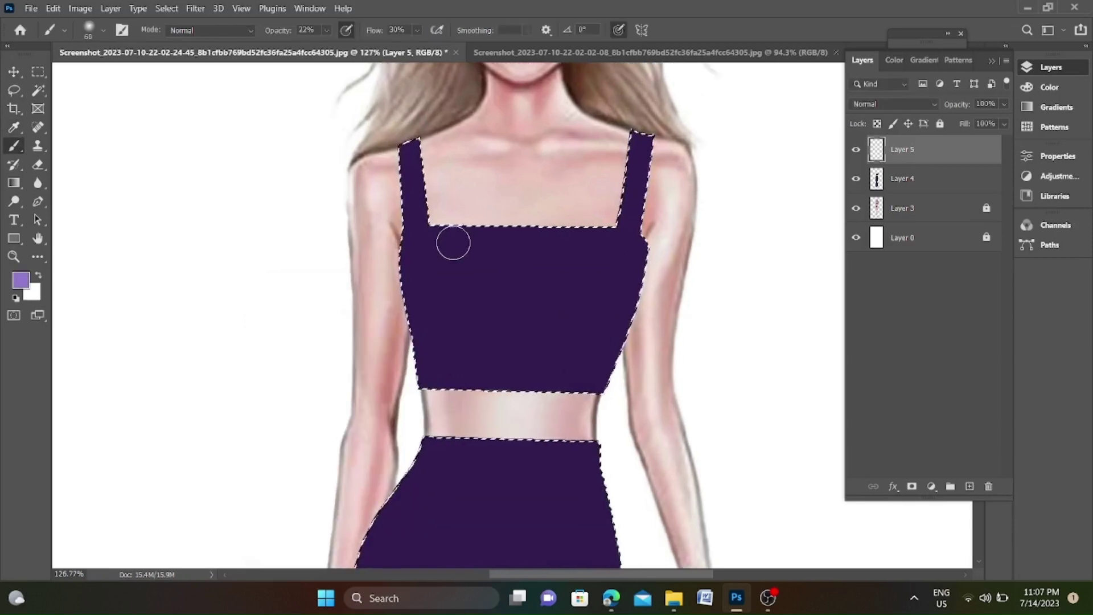
scroll(451, 241, "up", 3)
left_click_drag(695, 300, 663, 298)
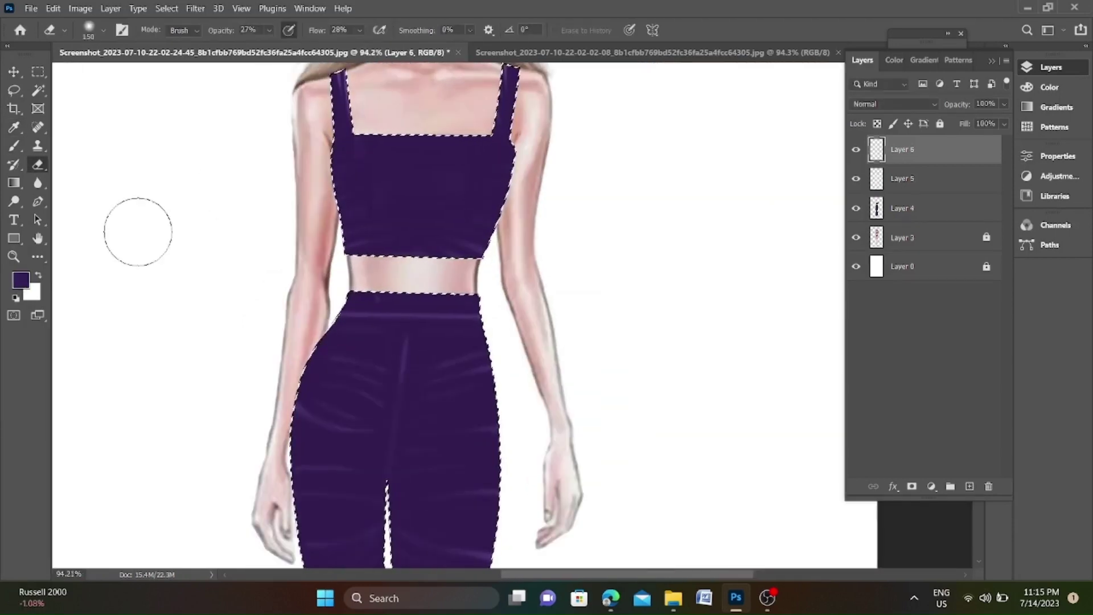
Switch the paint colour to PANTONE 2635 C and brush soft highlights over the top and pants.
left_click(21, 280)
left_click(344, 350)
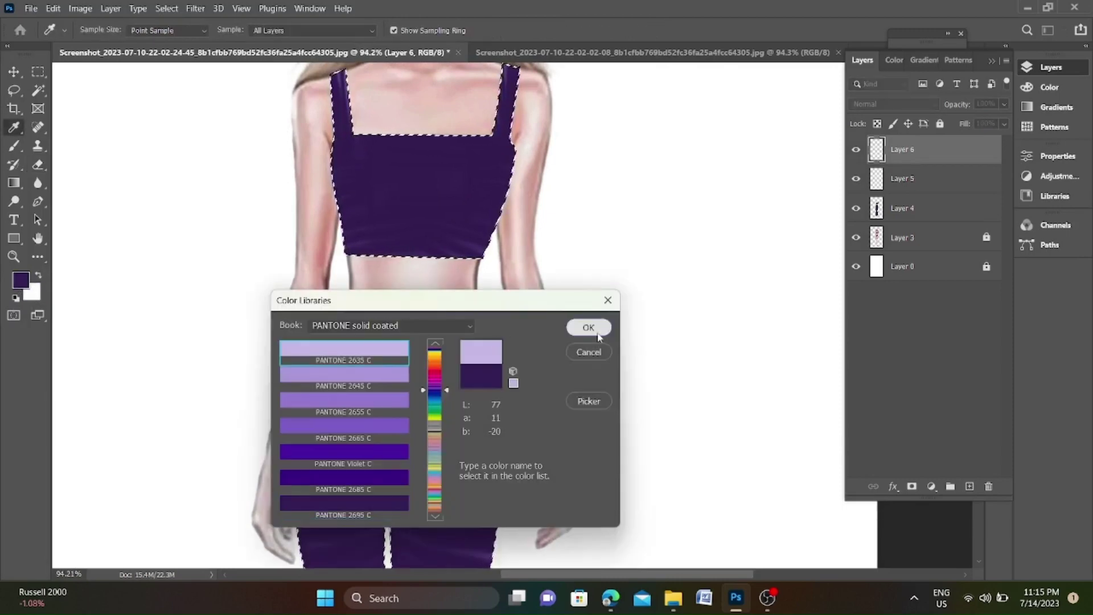
left_click(588, 327)
key("b")
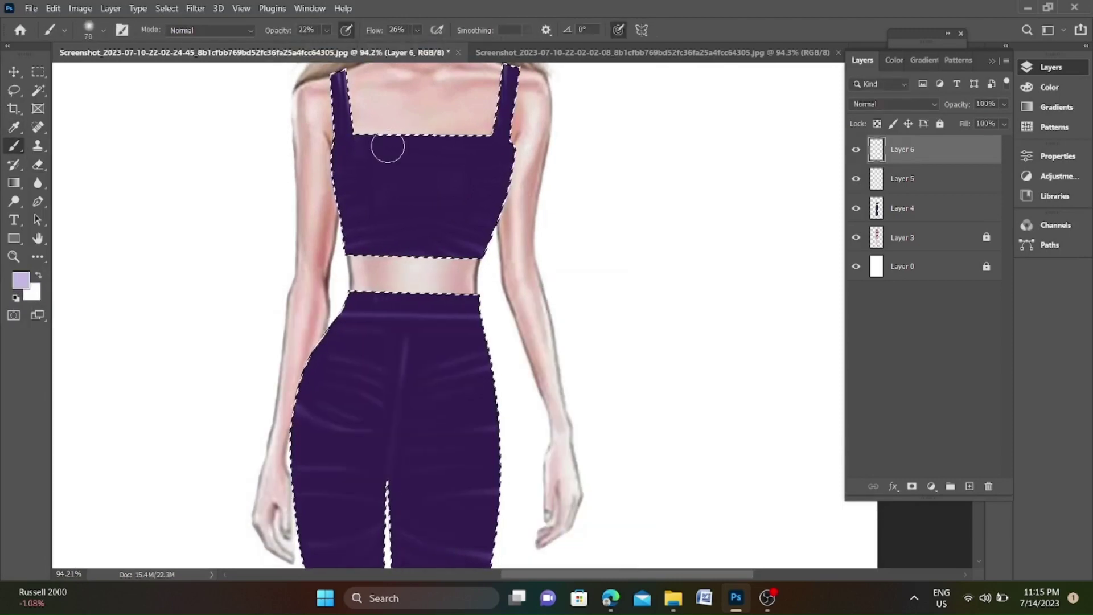
scroll(387, 146, "down", 3)
scroll(366, 280, "down", 2)
scroll(451, 208, "down", 3)
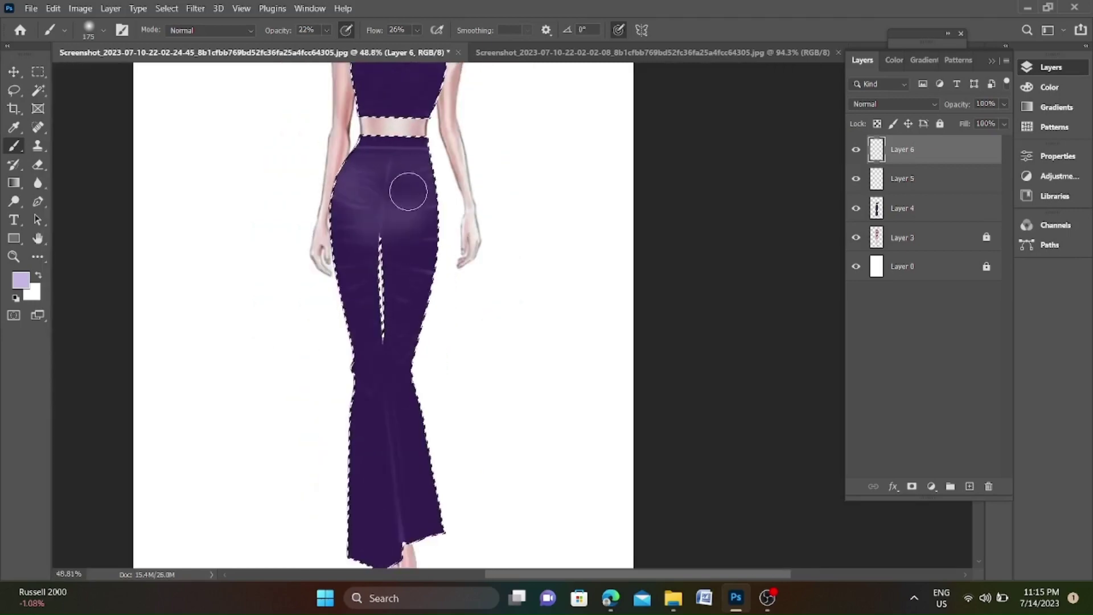
scroll(410, 160, "up", 1)
scroll(415, 127, "down", 2)
scroll(402, 317, "up", 2)
scroll(427, 349, "up", 5)
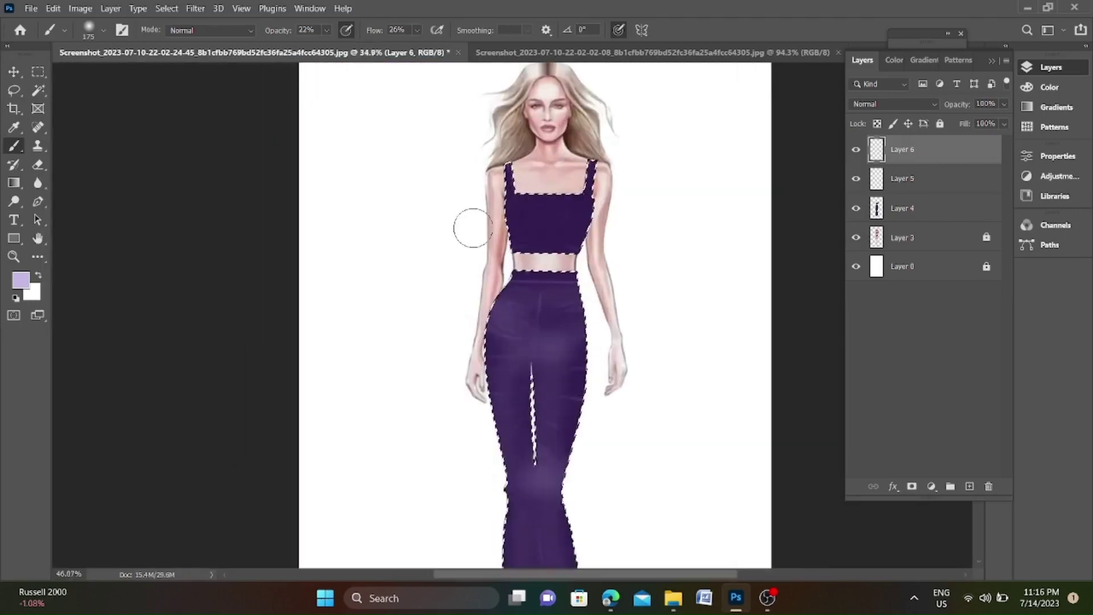
scroll(569, 216, "up", 1)
scroll(569, 256, "down", 2)
scroll(549, 341, "up", 3)
scroll(514, 319, "down", 1)
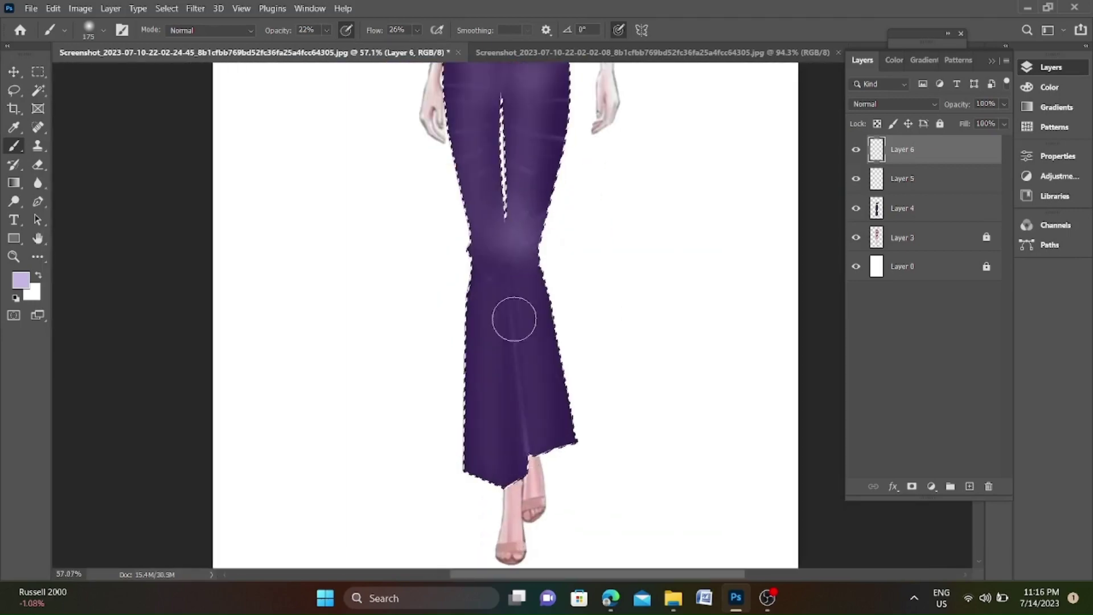
scroll(514, 319, "down", 2)
scroll(520, 208, "up", 2)
scroll(463, 244, "down", 2)
scroll(501, 146, "up", 1)
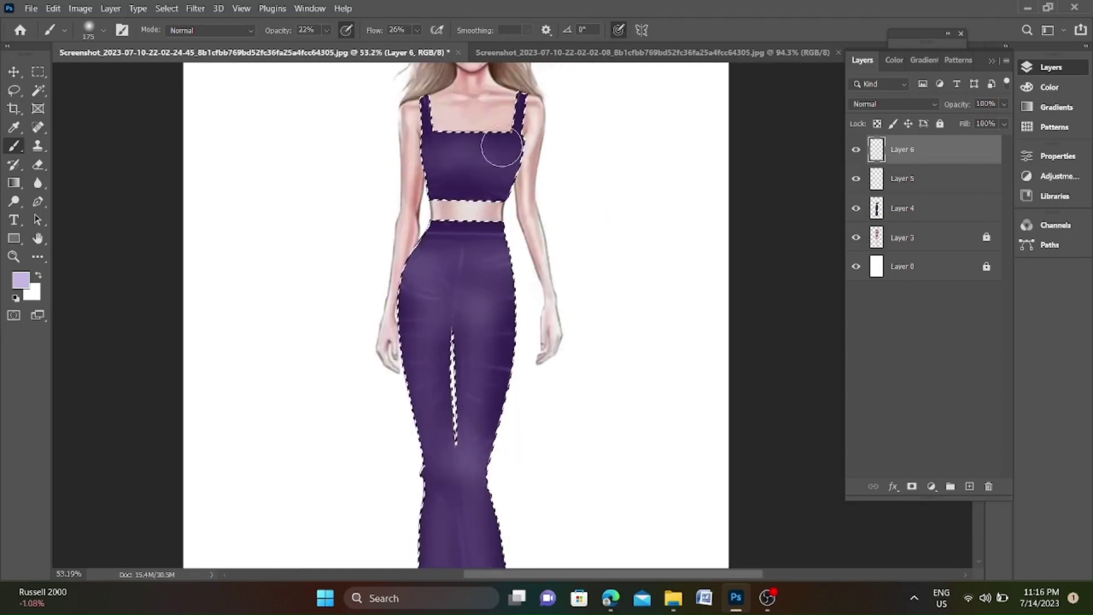
left_click(37, 164)
scroll(464, 146, "up", 2)
Raise the eraser flow to full strength and erase back parts of the highlights.
scroll(586, 196, "down", 2)
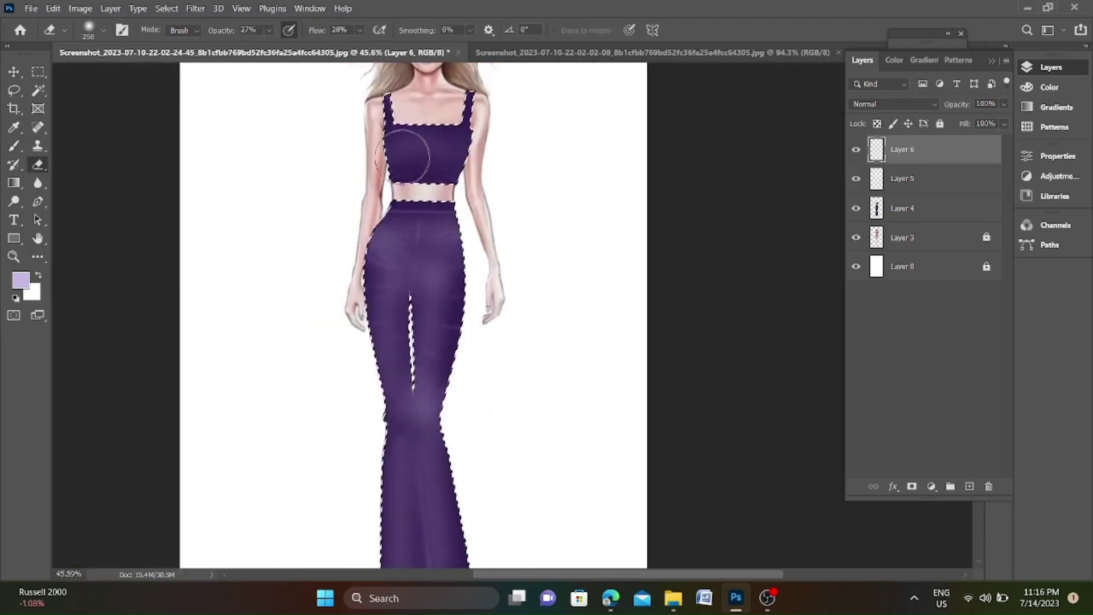
scroll(266, 160, "up", 1)
scroll(409, 290, "down", 2)
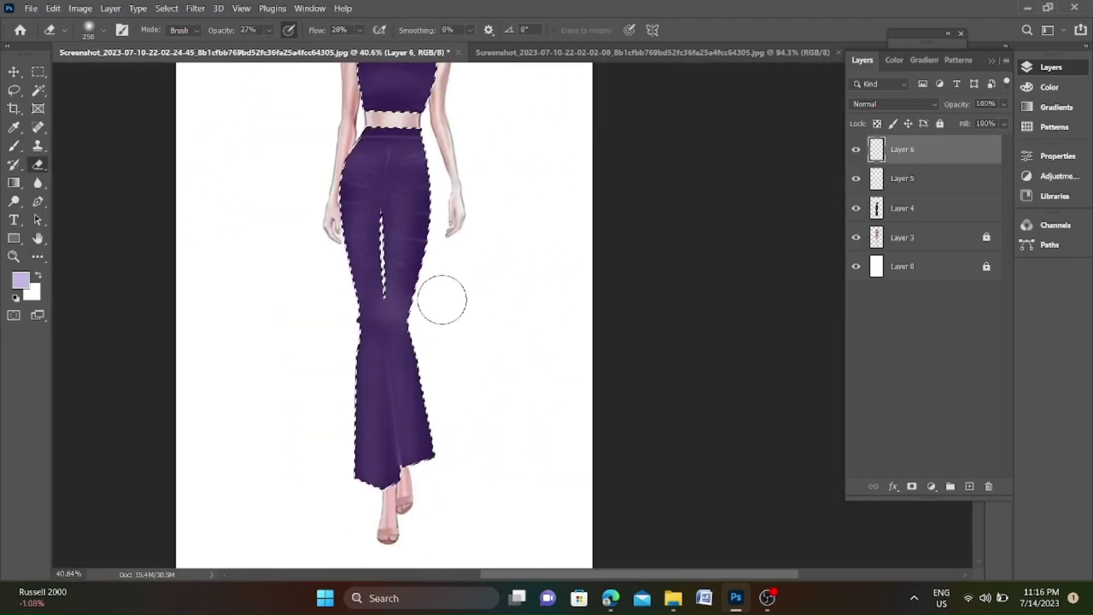
left_click_drag(362, 40, 416, 44)
scroll(413, 190, "up", 1)
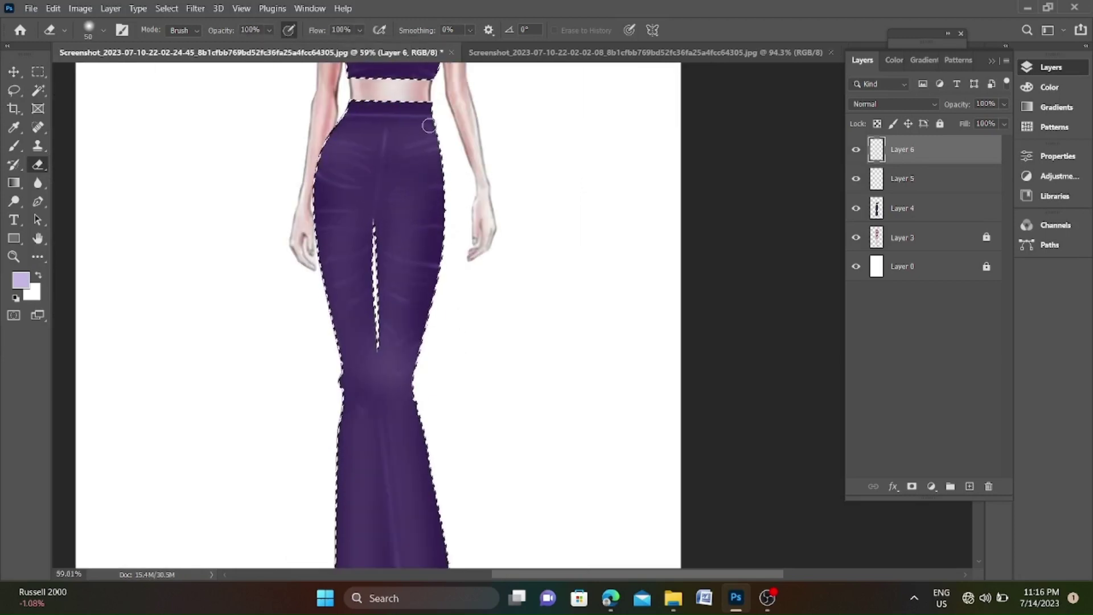
scroll(435, 205, "down", 1)
scroll(443, 416, "up", 1)
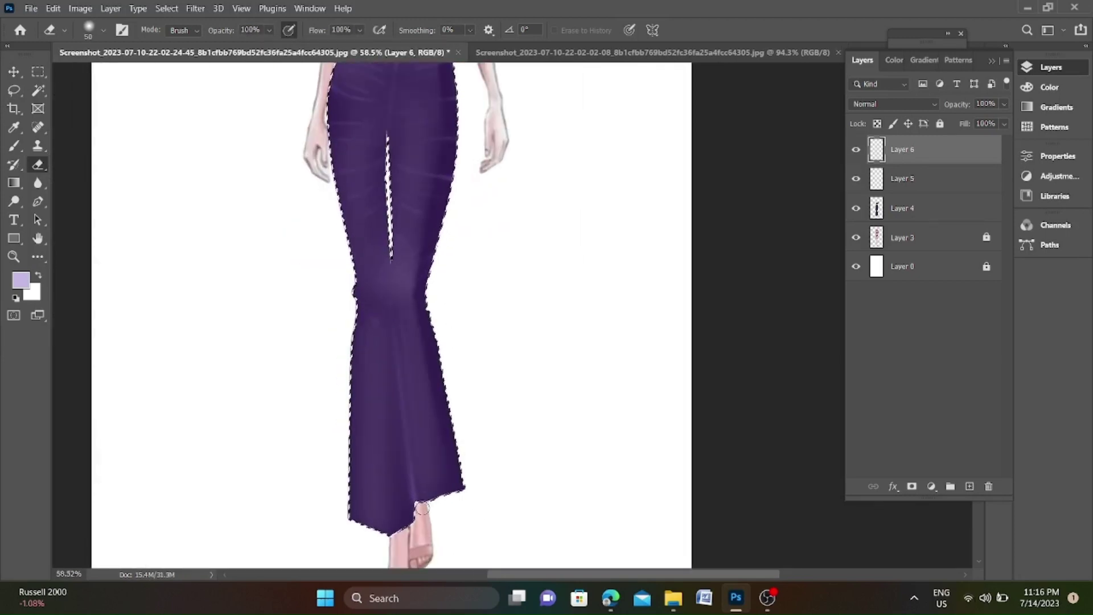
scroll(385, 395, "down", 1)
scroll(361, 239, "up", 1)
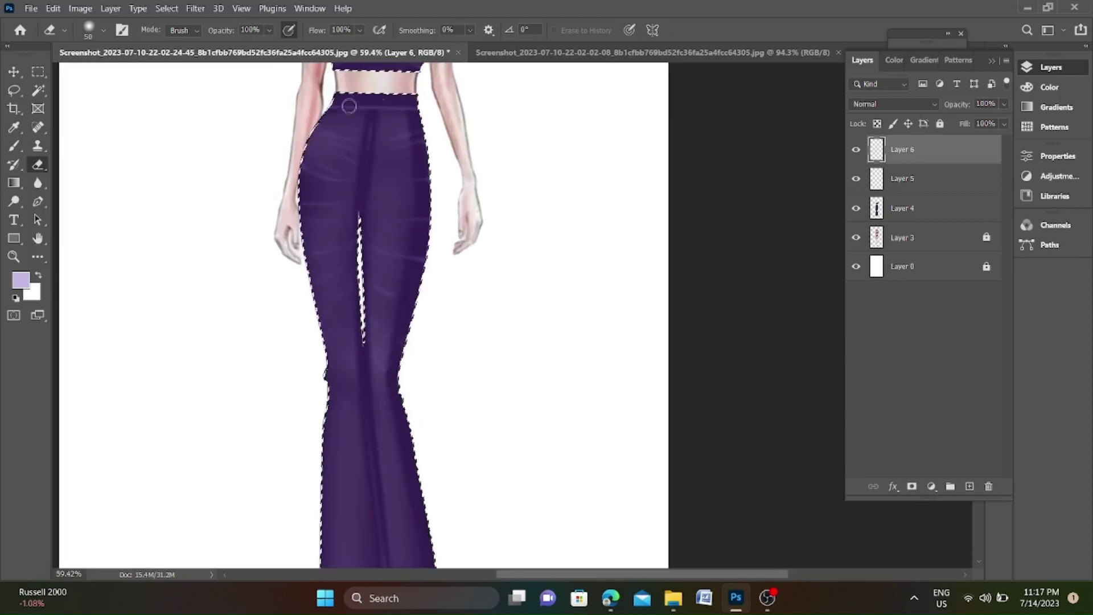
scroll(312, 237, "down", 1)
scroll(317, 293, "up", 1)
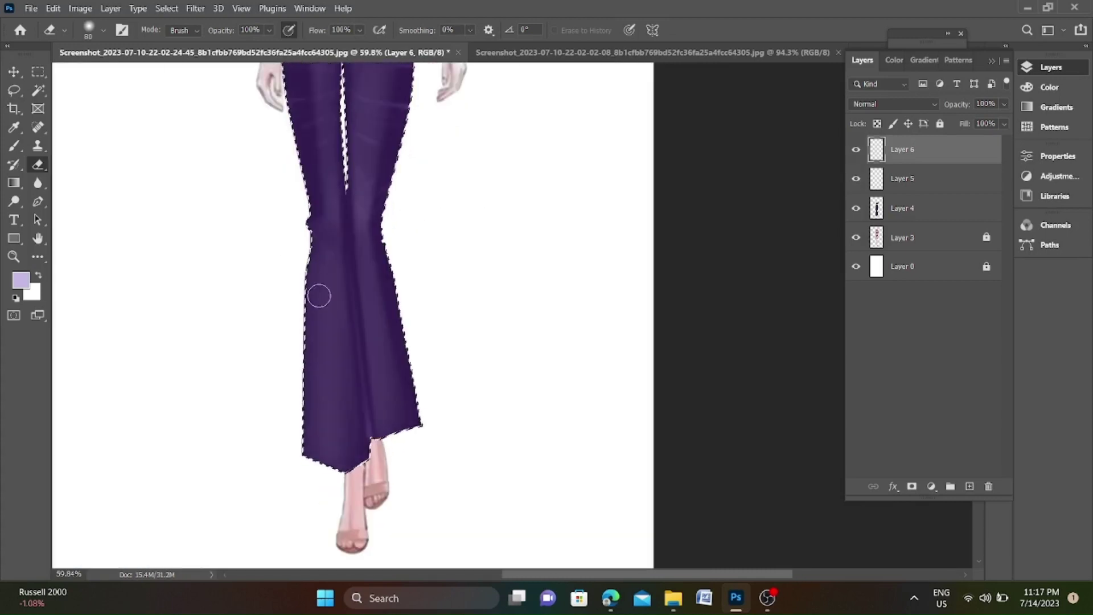
Enlarge the eraser slightly and keep trimming the trouser highlights.
key("bracketright")
scroll(311, 466, "down", 1)
scroll(332, 122, "up", 1)
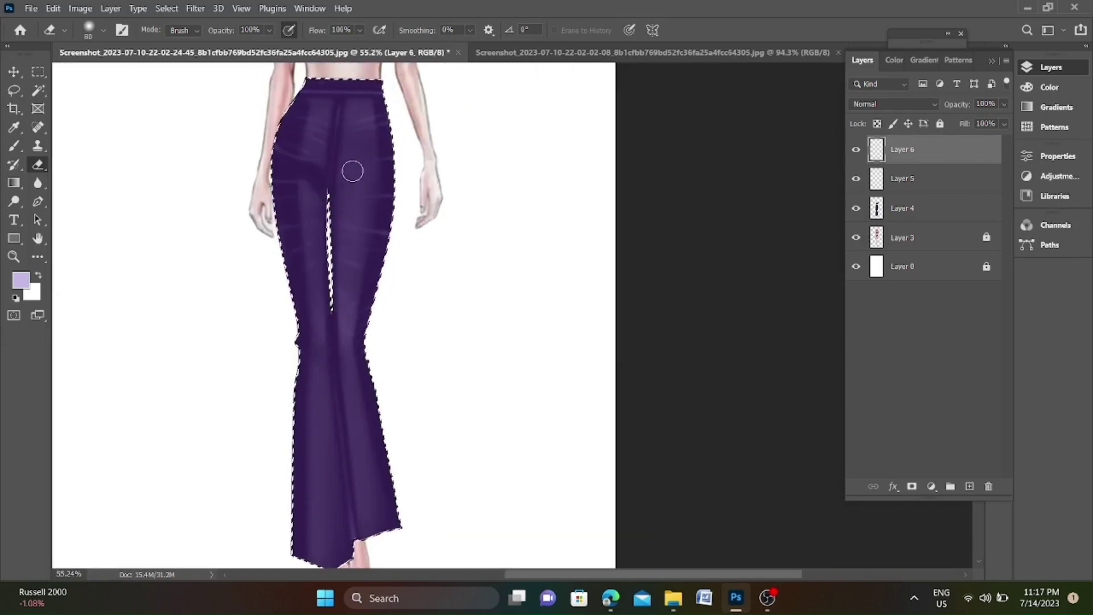
scroll(322, 160, "down", 1)
scroll(313, 202, "up", 1)
scroll(314, 252, "down", 1)
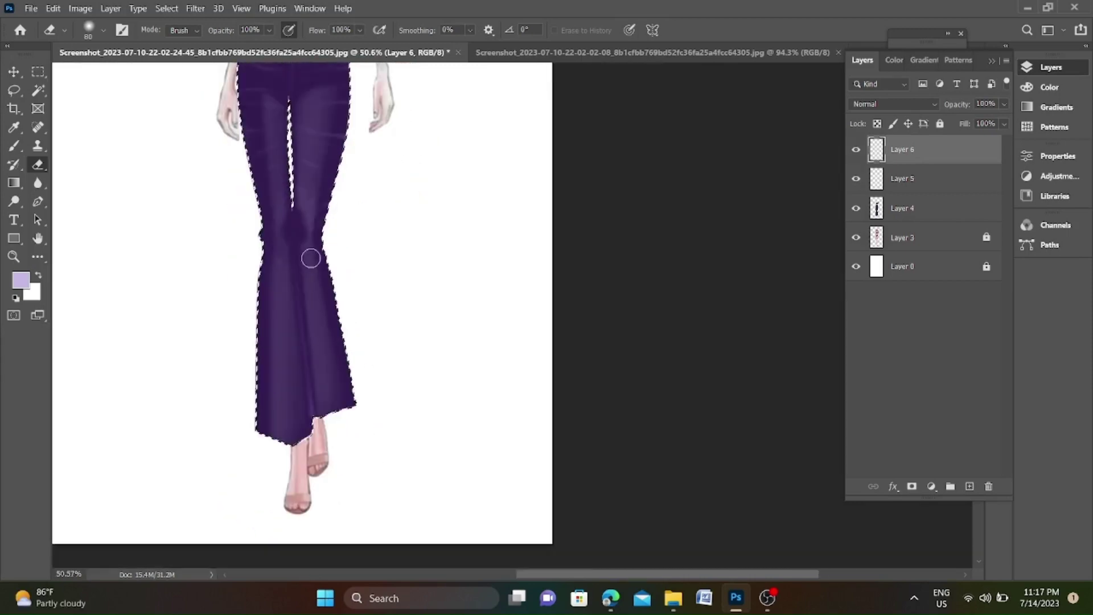
scroll(517, 342, "up", 2)
scroll(514, 162, "down", 2)
scroll(493, 118, "down", 2)
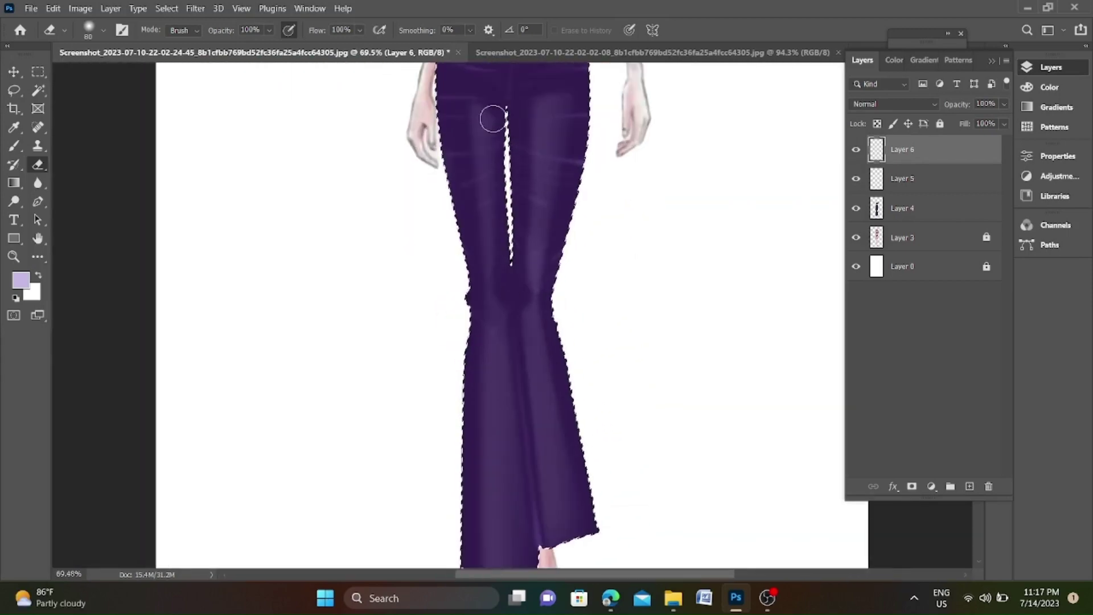
scroll(503, 210, "down", 1)
scroll(502, 210, "down", 2)
scroll(583, 325, "up", 1)
scroll(582, 324, "up", 2)
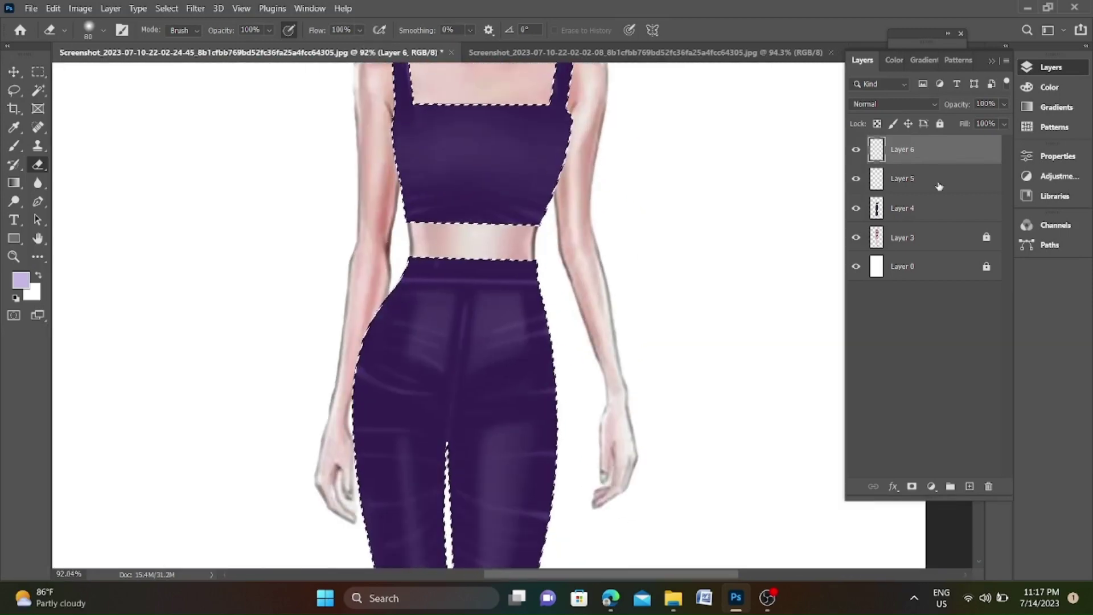
scroll(583, 325, "down", 1)
On Layer 5, set the eraser to size 150, 85% opacity and 52% flow.
left_click(923, 186)
scroll(508, 383, "down", 1)
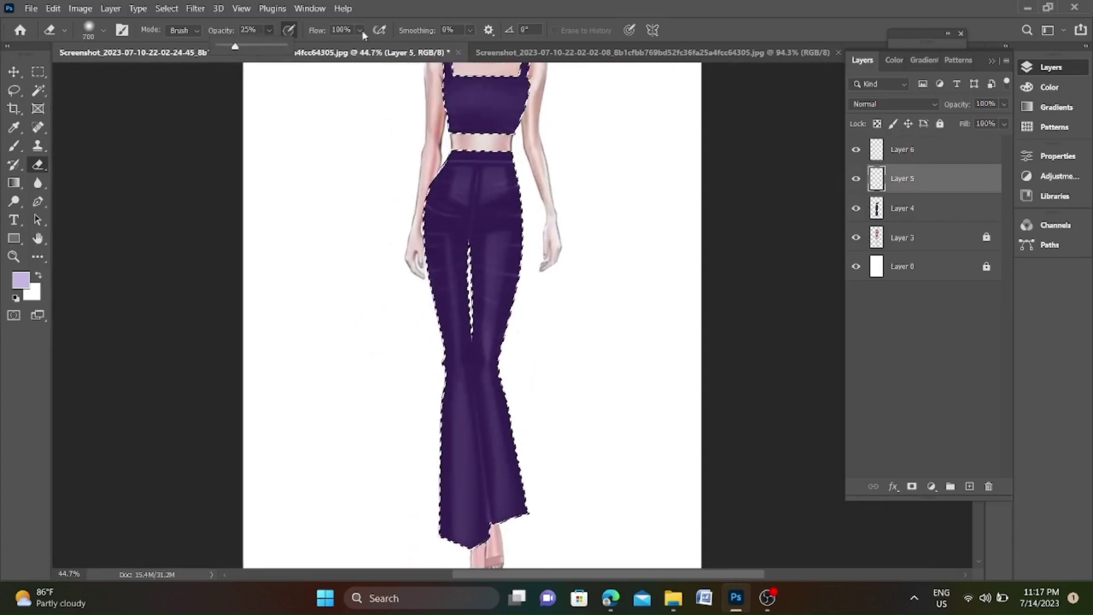
left_click_drag(360, 31, 328, 46)
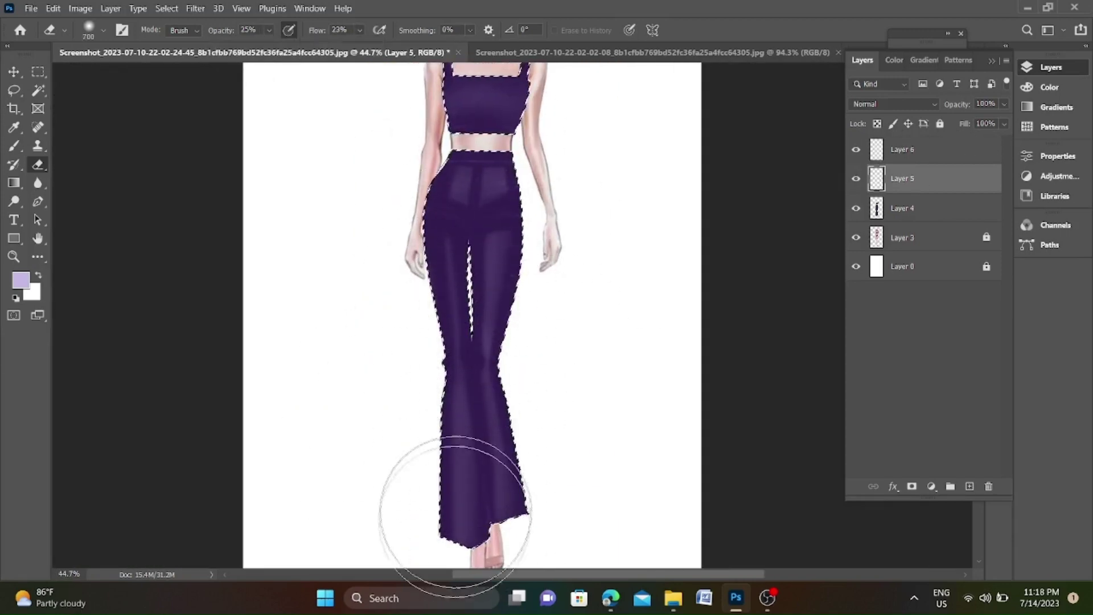
key("bracketleft")
key("bracketleft")
key("bracketleft")
left_click_drag(268, 30, 288, 45)
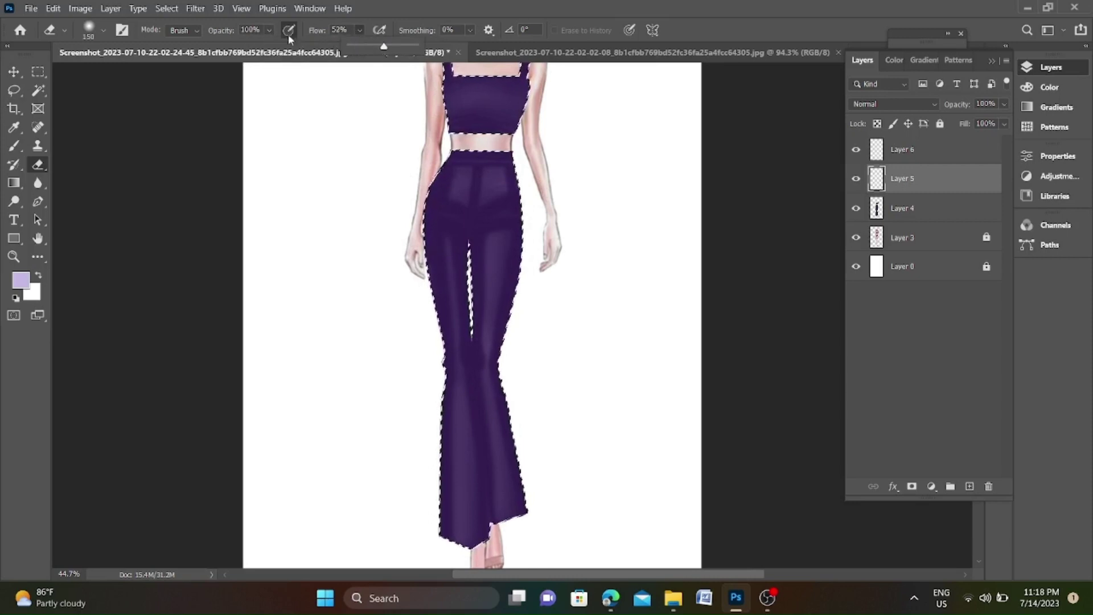
left_click_drag(360, 31, 341, 45)
scroll(491, 184, "up", 3)
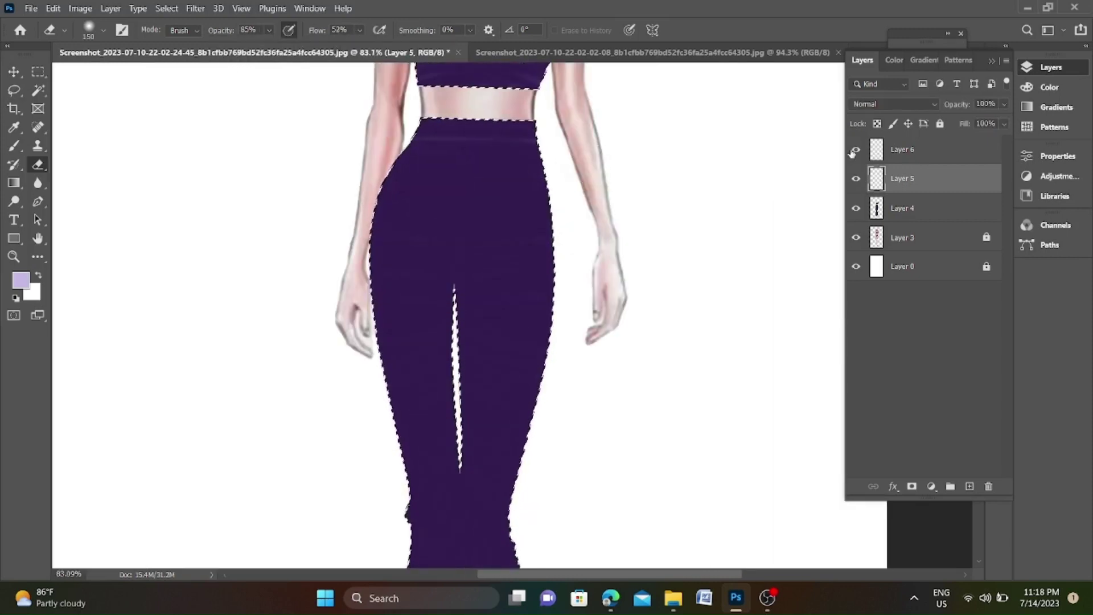
Toggle Layer 6 to compare and refine the remaining trouser sheen.
left_click(903, 150)
scroll(517, 190, "down", 1)
scroll(517, 190, "down", 2)
scroll(446, 317, "down", 2)
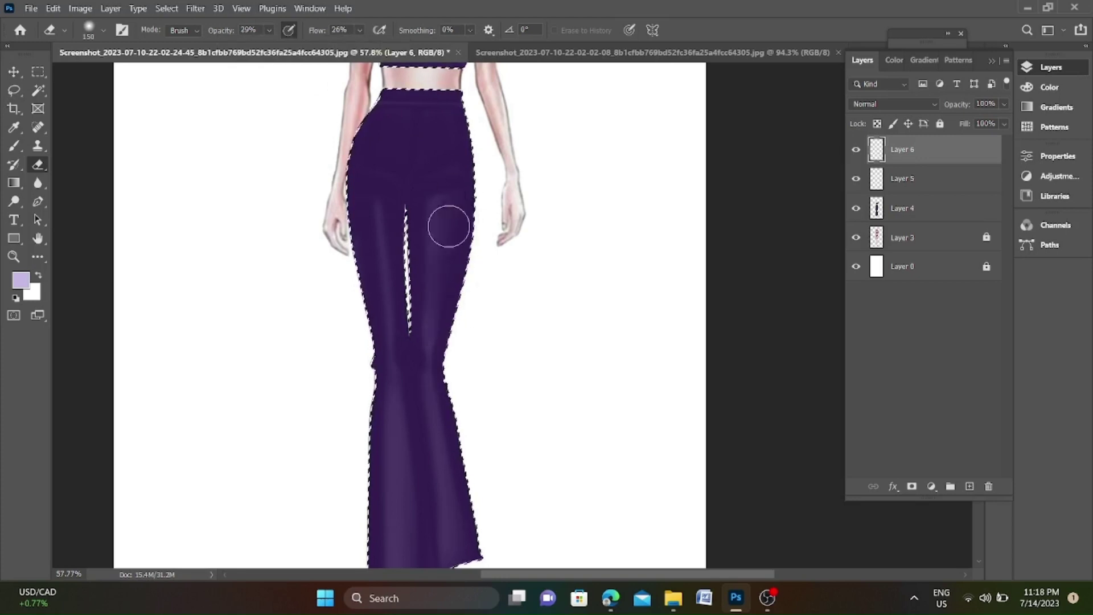
scroll(449, 227, "up", 1)
scroll(451, 237, "down", 3)
scroll(408, 169, "up", 3)
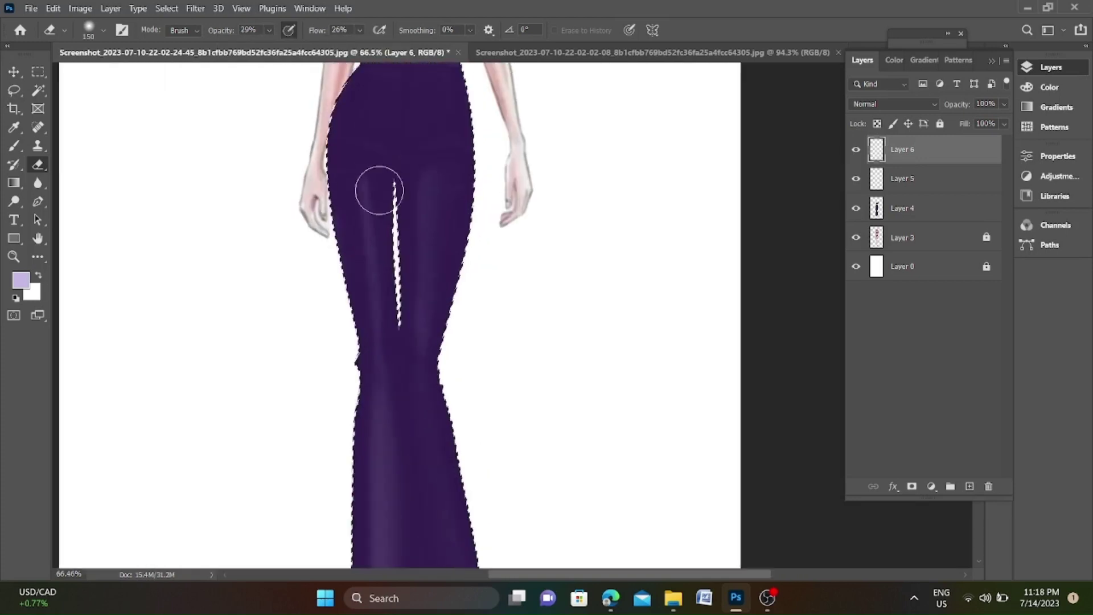
scroll(438, 253, "up", 1)
scroll(404, 308, "down", 1)
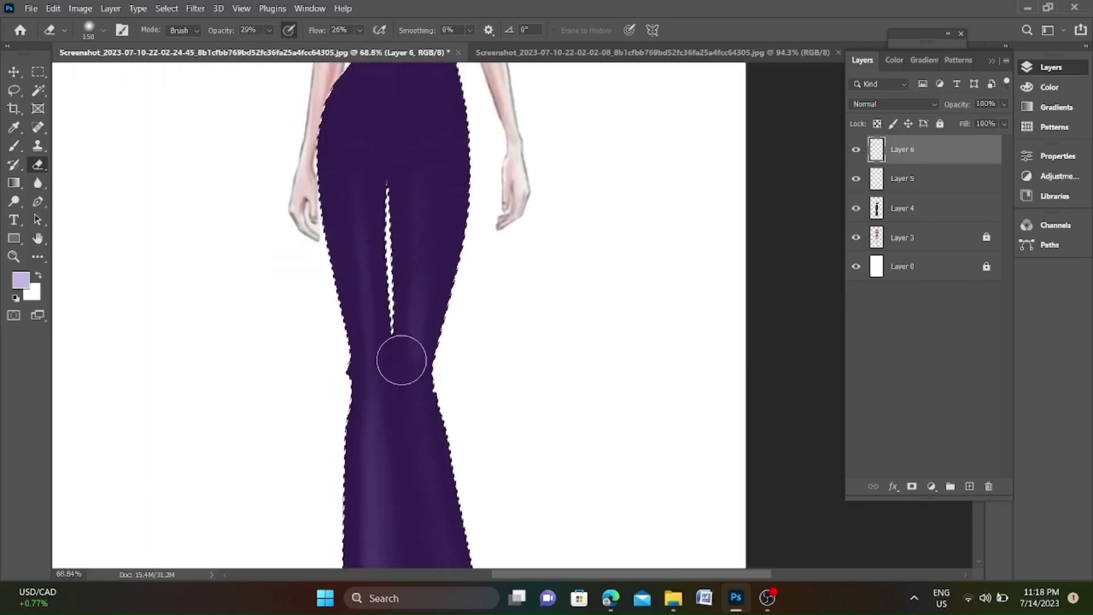
scroll(397, 360, "down", 2)
key("b")
scroll(393, 262, "up", 1)
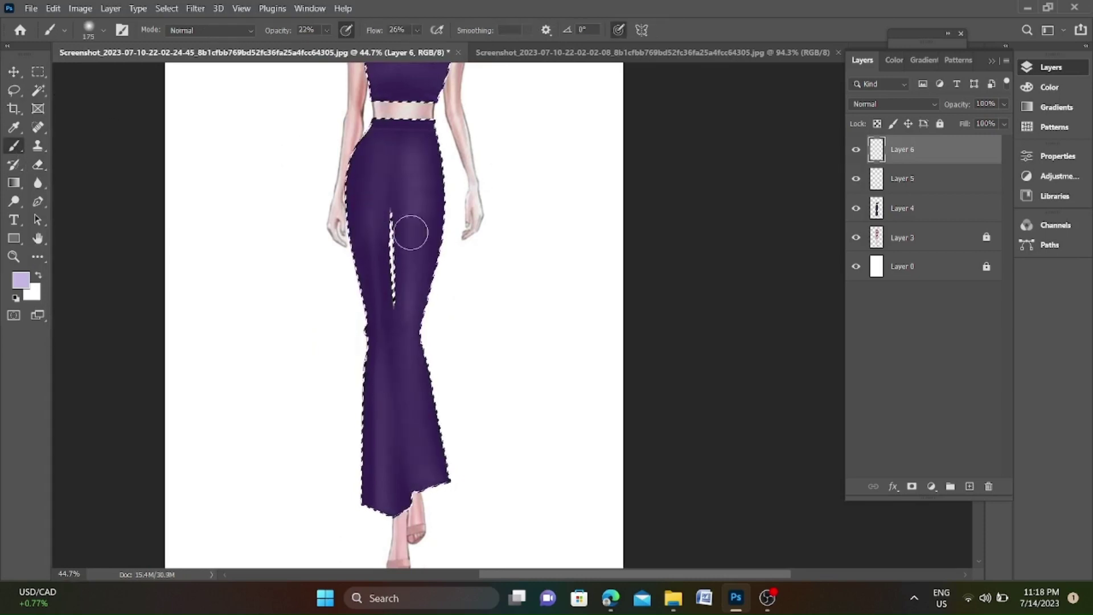
Set the eraser to size 200, 38% opacity and 39% flow.
key("e")
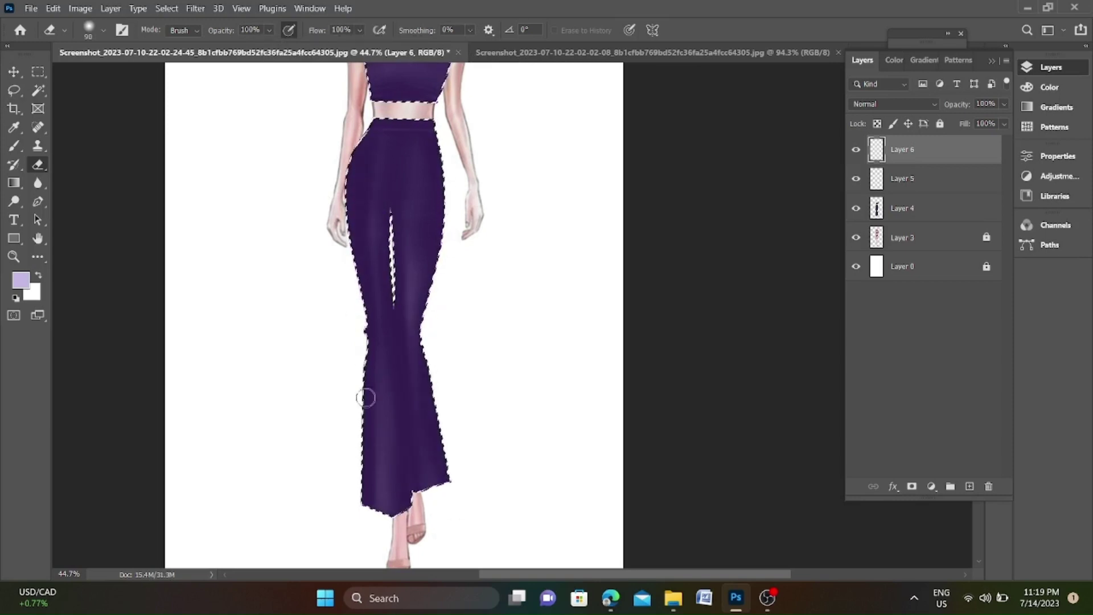
scroll(247, 232, "up", 2)
scroll(247, 231, "left", 2)
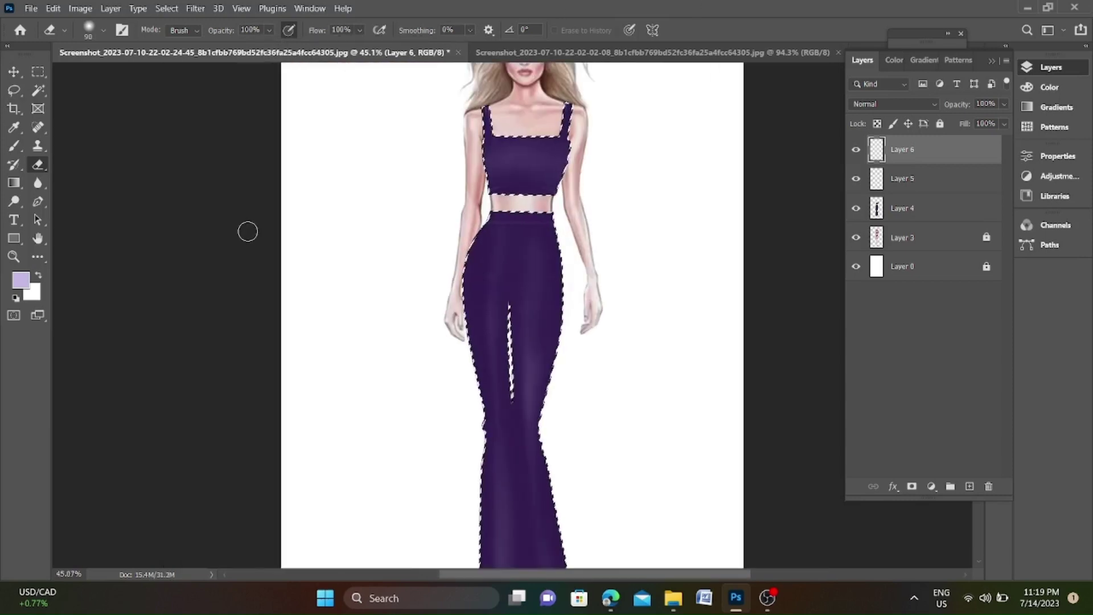
scroll(515, 156, "up", 5)
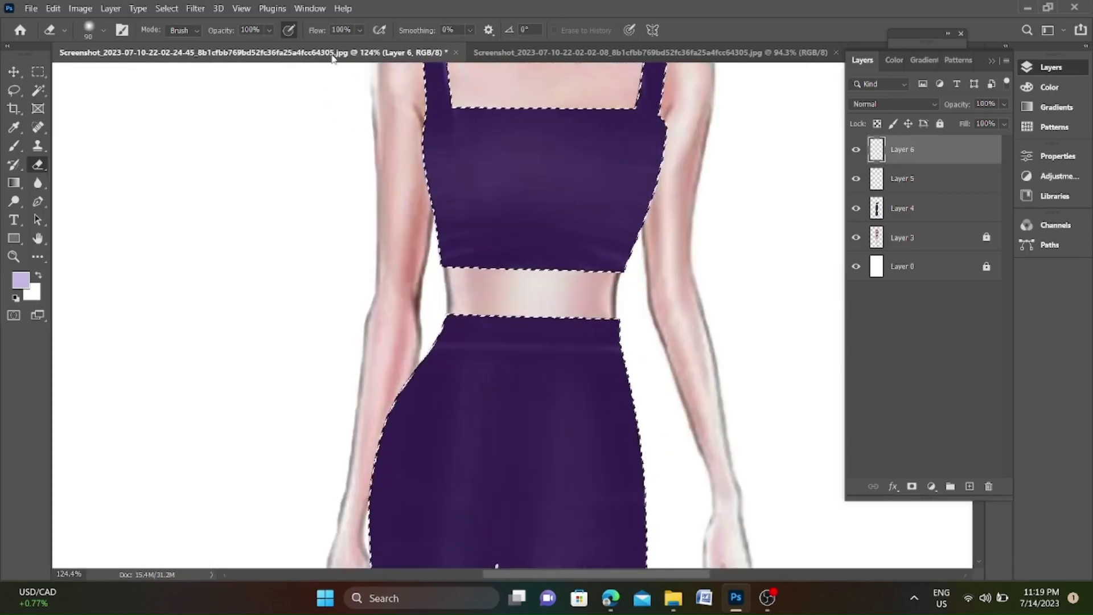
key("bracketright")
key("bracketright")
key("bracketright")
key("3")
key("8")
key("shift+3")
key("shift+9")
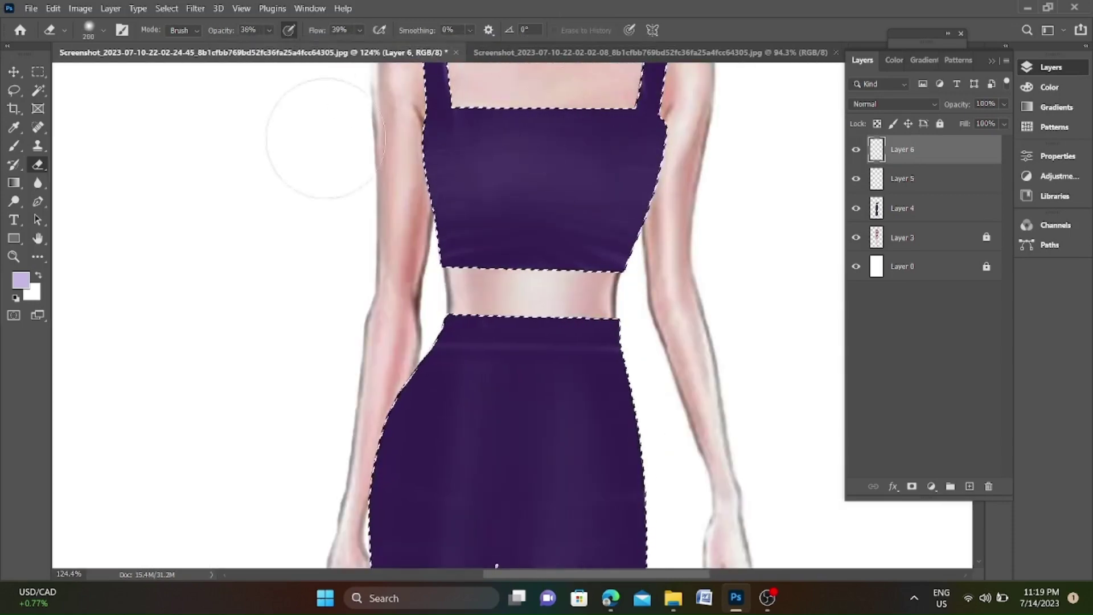
scroll(415, 196, "down", 2)
scroll(634, 195, "down", 2)
scroll(415, 256, "down", 2)
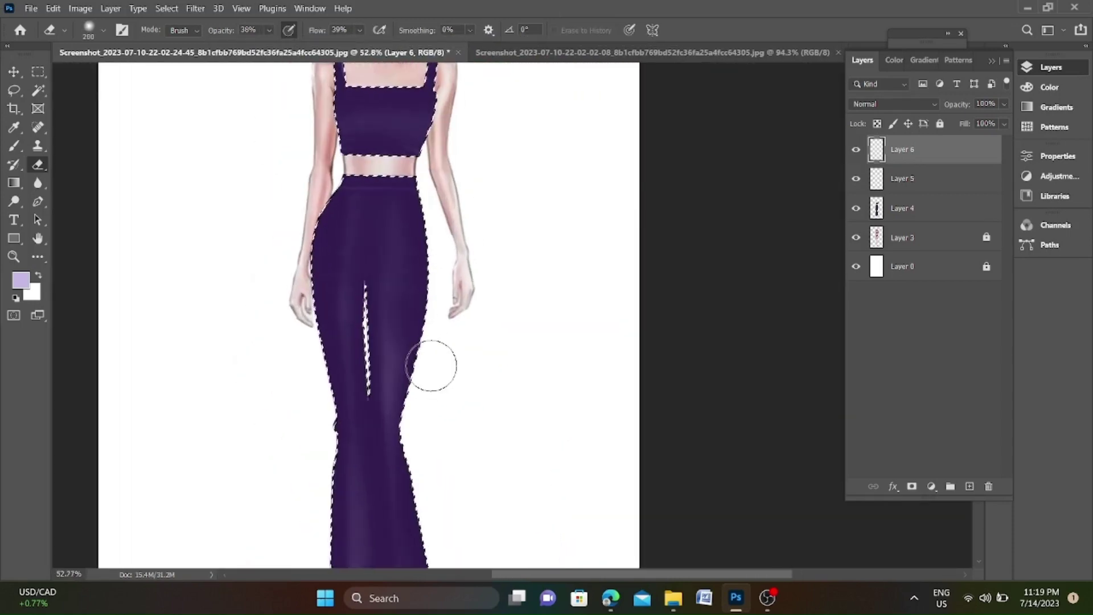
Shrink the soft brush for detail work and add a new layer for fold highlights.
key("b")
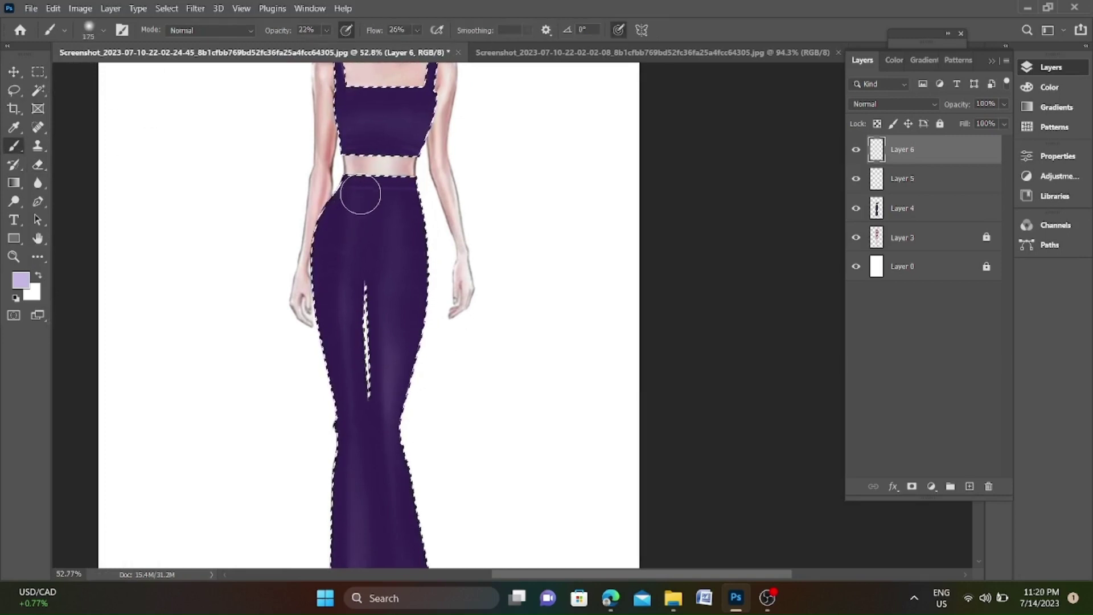
scroll(342, 301, "down", 2)
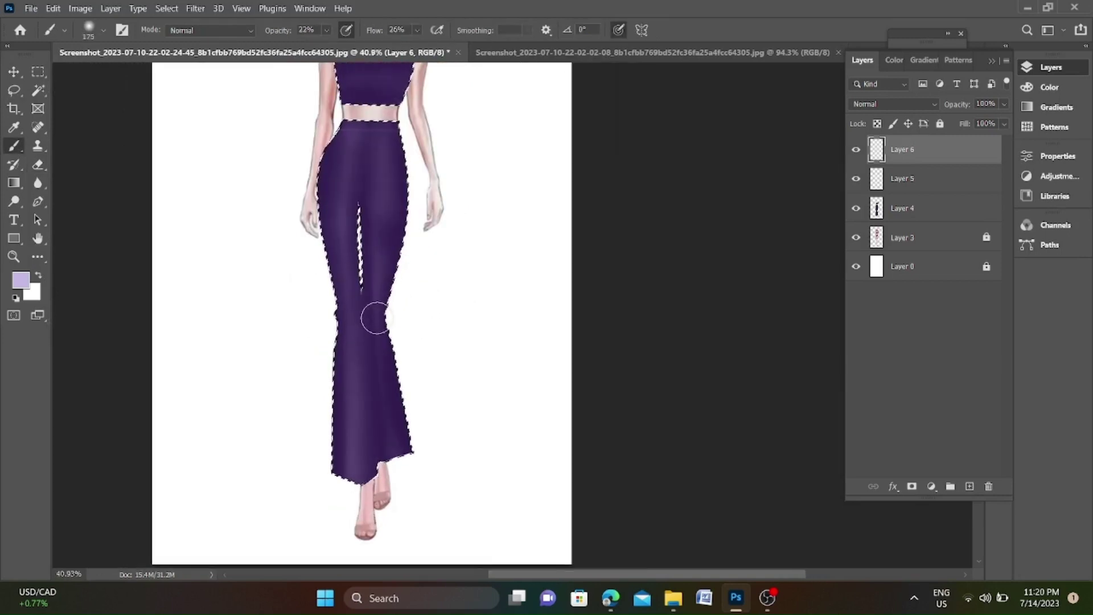
scroll(358, 396, "up", 2)
scroll(350, 168, "up", 3)
scroll(348, 244, "down", 2)
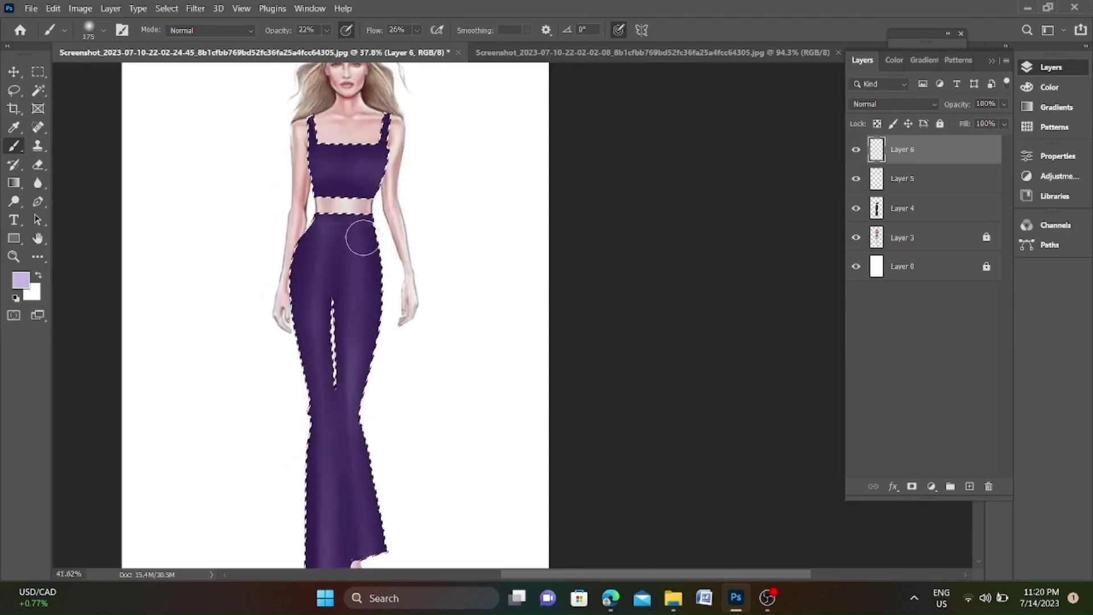
key("bracketleft")
key("bracketleft")
key("bracketleft")
scroll(288, 237, "up", 3)
scroll(280, 219, "up", 2)
key("ctrl+shift+alt+n")
scroll(342, 224, "down", 1)
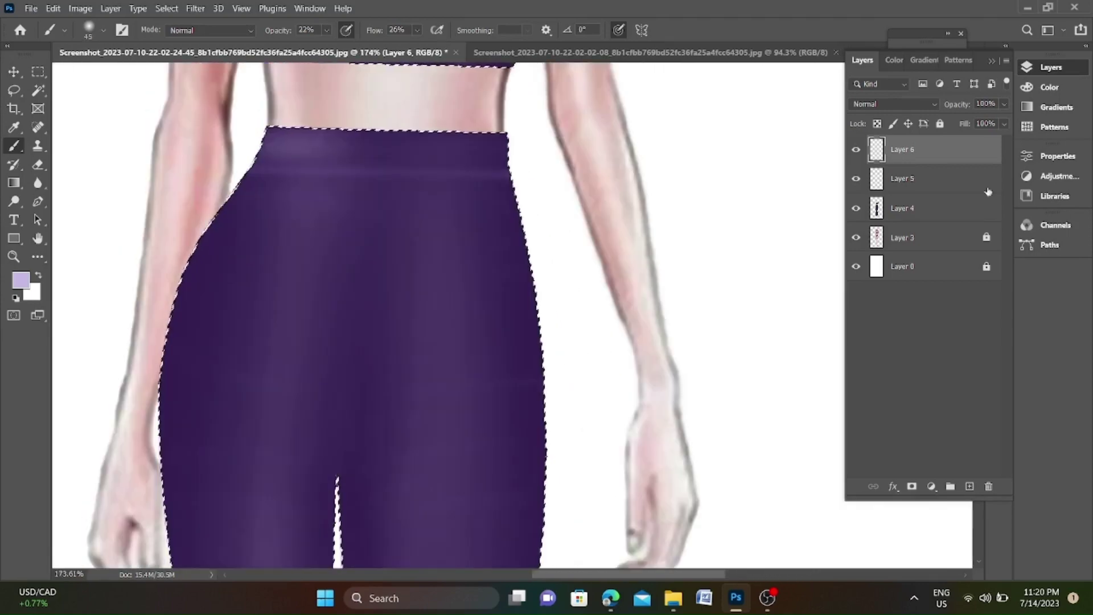
Paint light diagonal fold highlights across the left and right hips.
left_click_drag(224, 237, 308, 212)
scroll(289, 372, "down", 2)
scroll(289, 371, "down", 2)
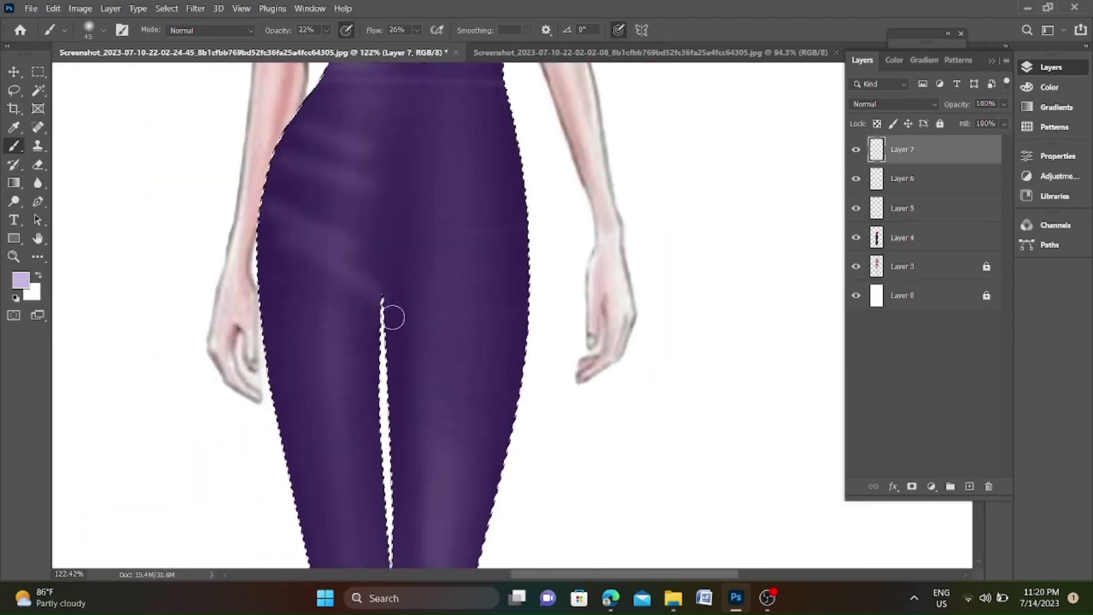
scroll(390, 312, "down", 2)
left_click_drag(402, 236, 517, 236)
scroll(436, 363, "down", 1)
scroll(436, 363, "down", 2)
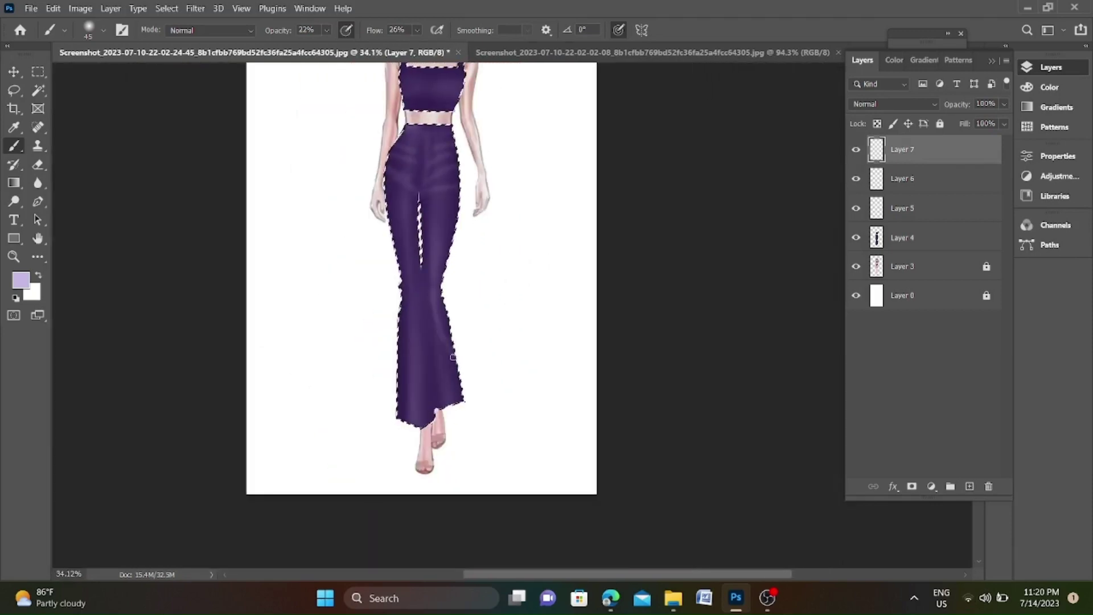
scroll(432, 386, "up", 3)
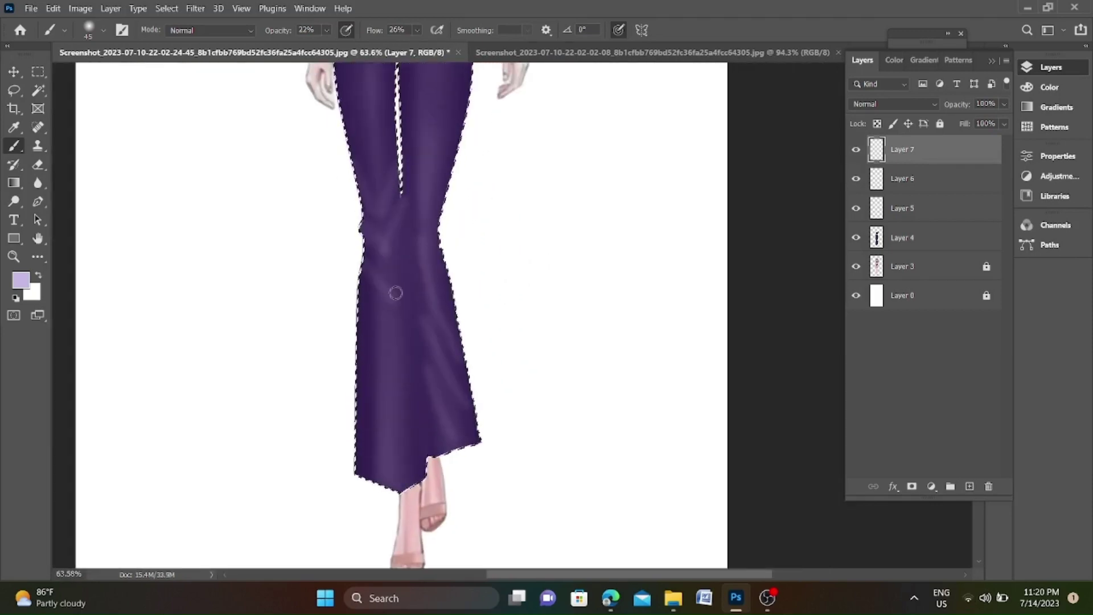
scroll(396, 293, "down", 2)
scroll(569, 272, "up", 4)
Erase part of the left hip fold strokes to soften them.
key("e")
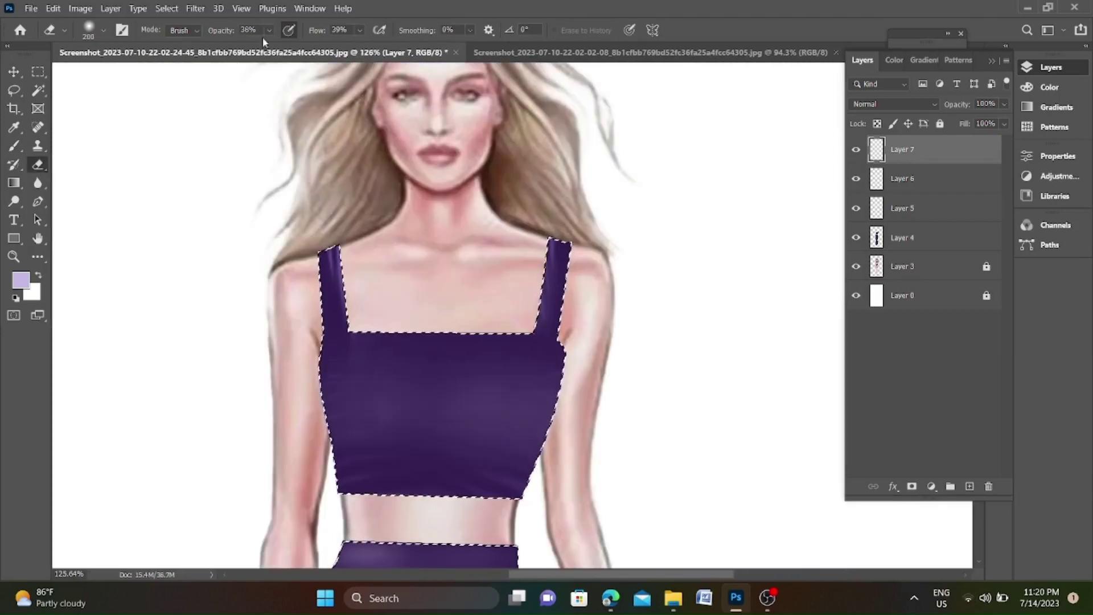
scroll(407, 356, "down", 2)
scroll(407, 355, "up", 3)
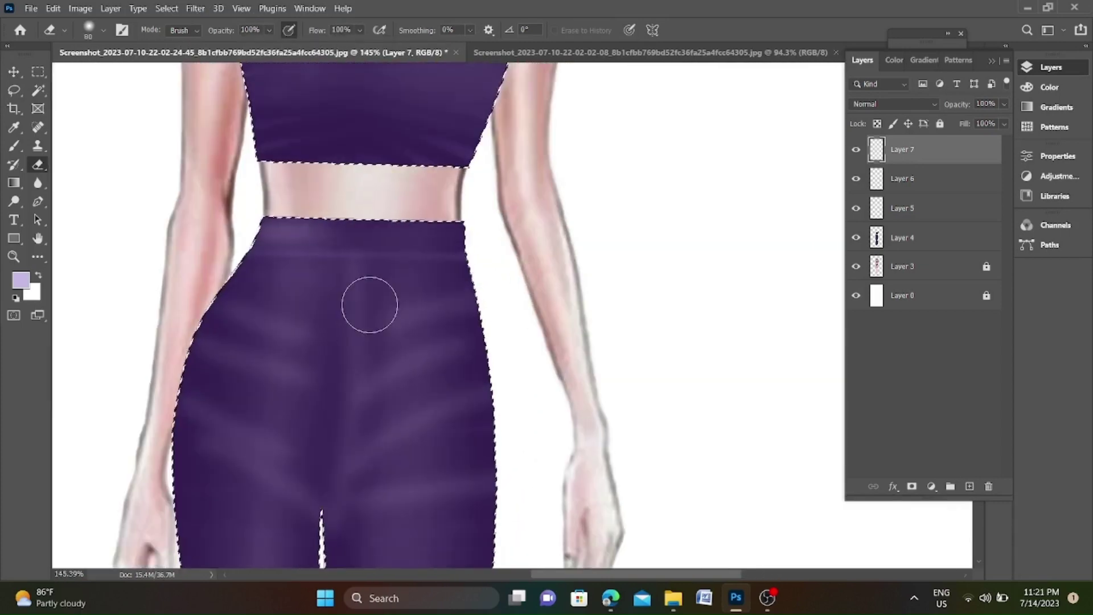
scroll(334, 541, "down", 1)
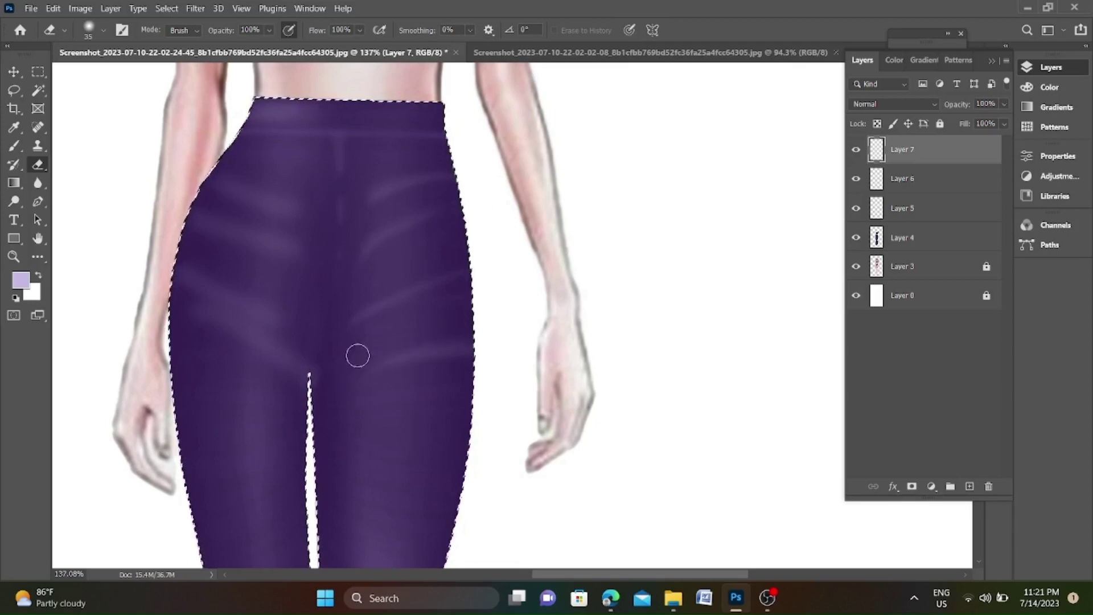
left_click_drag(263, 251, 200, 225)
scroll(262, 256, "down", 1)
scroll(297, 329, "down", 3)
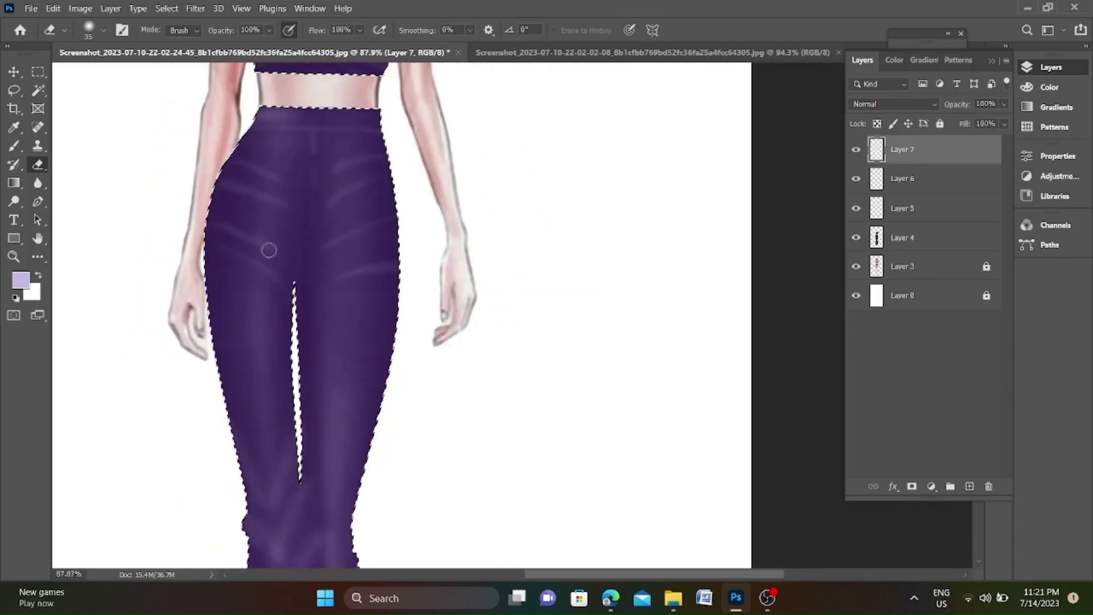
scroll(268, 244, "up", 2)
scroll(296, 251, "down", 3)
scroll(310, 320, "up", 3)
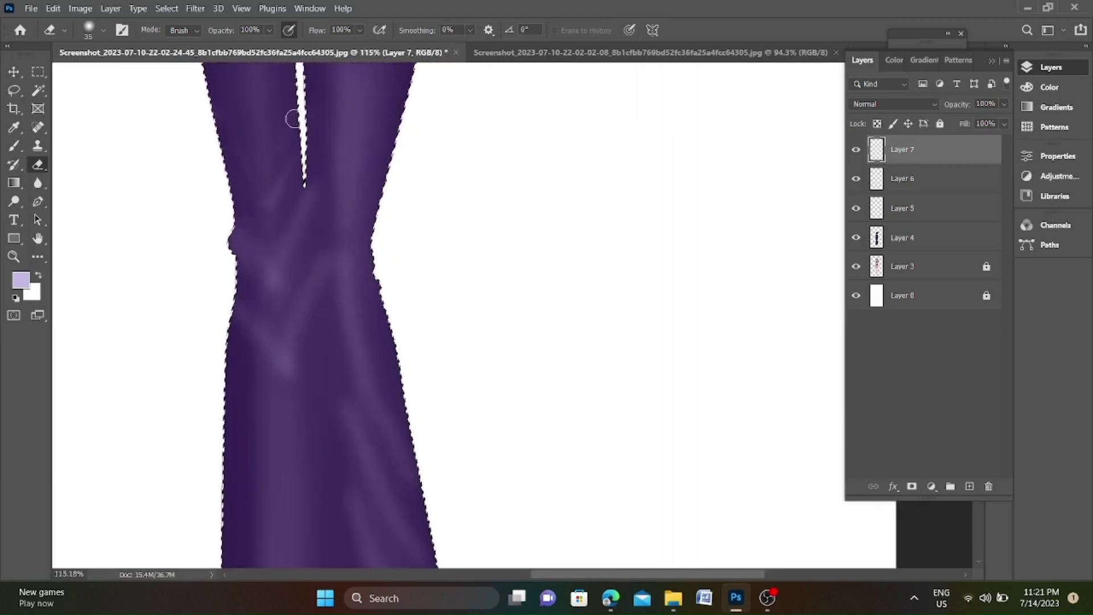
Soften the knee highlight strokes with the eraser, then return to the brush.
mouse_move(292, 117)
left_mouse_down()
mouse_move(215, 251)
mouse_move(253, 273)
left_mouse_up()
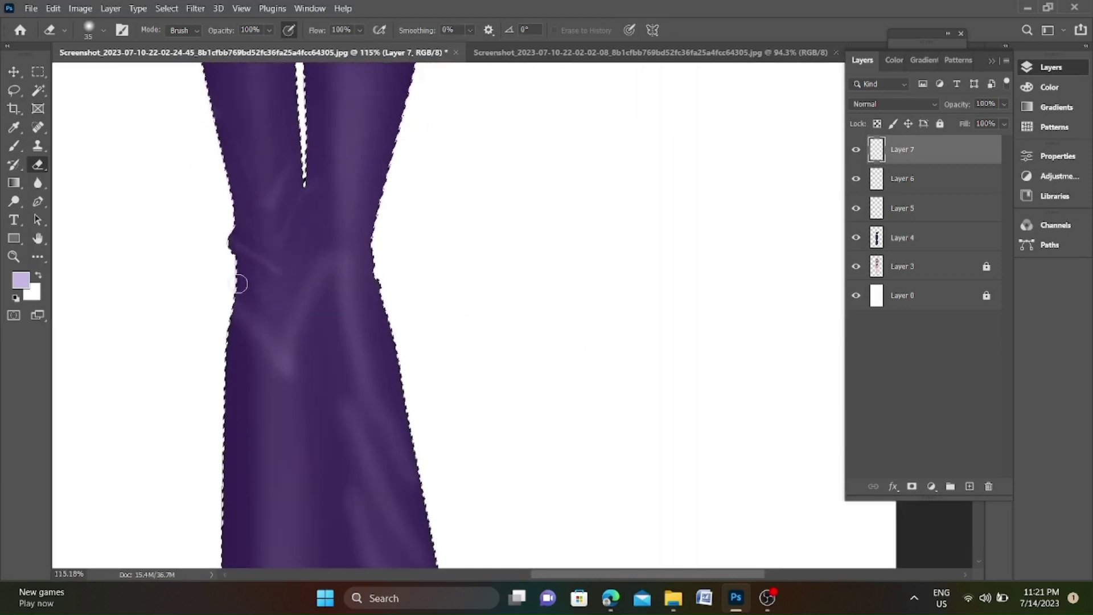
scroll(304, 200, "up", 1)
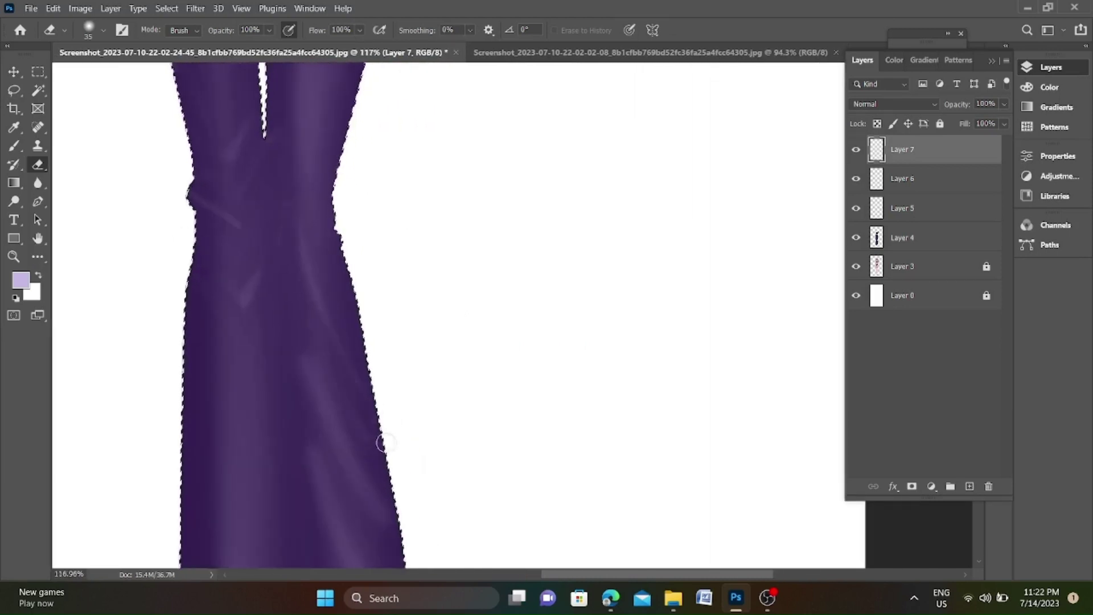
scroll(283, 341, "down", 3)
scroll(353, 427, "down", 2)
scroll(324, 158, "down", 3)
scroll(324, 158, "up", 2)
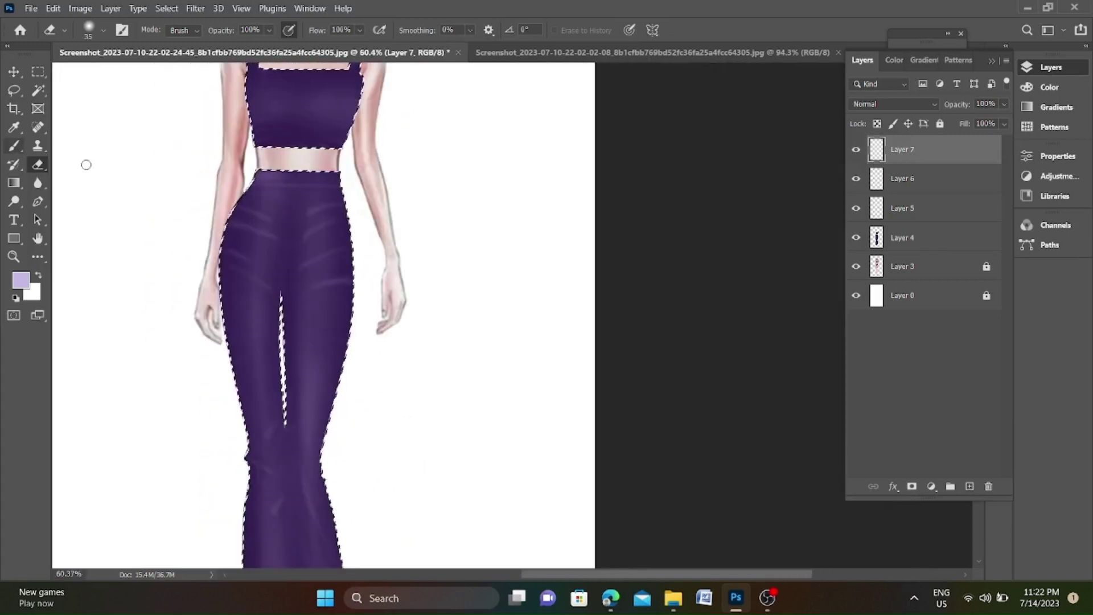
key("b")
scroll(274, 269, "down", 1)
scroll(314, 240, "down", 1)
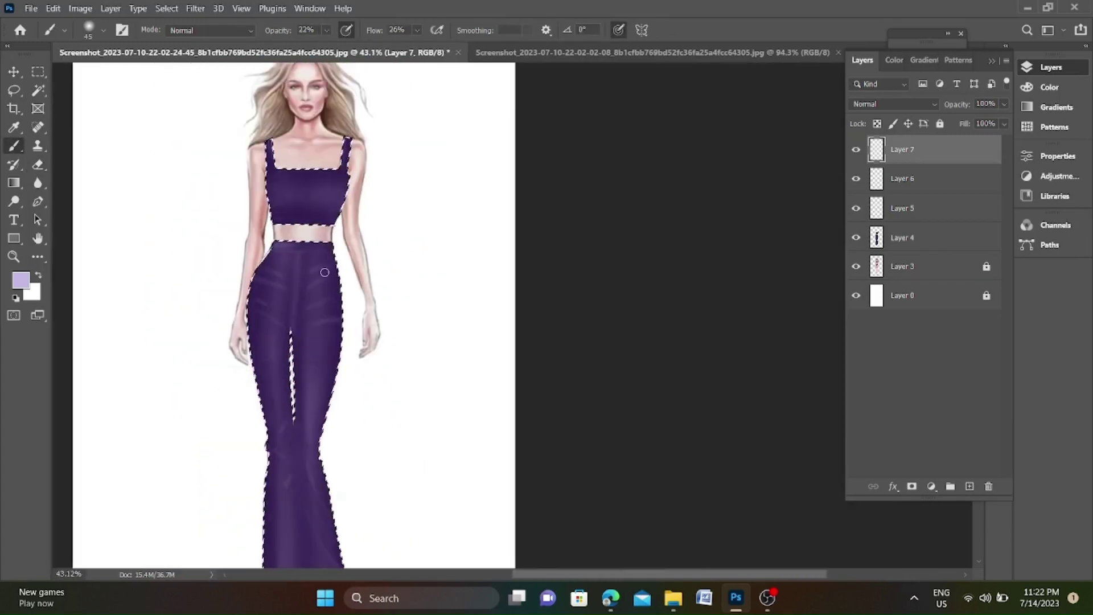
scroll(314, 241, "down", 1)
Merge the pants shading layers into one and set the eraser flow to 30%.
left_click(929, 208, "shift")
key("ctrl+e")
key("e")
scroll(337, 251, "up", 1)
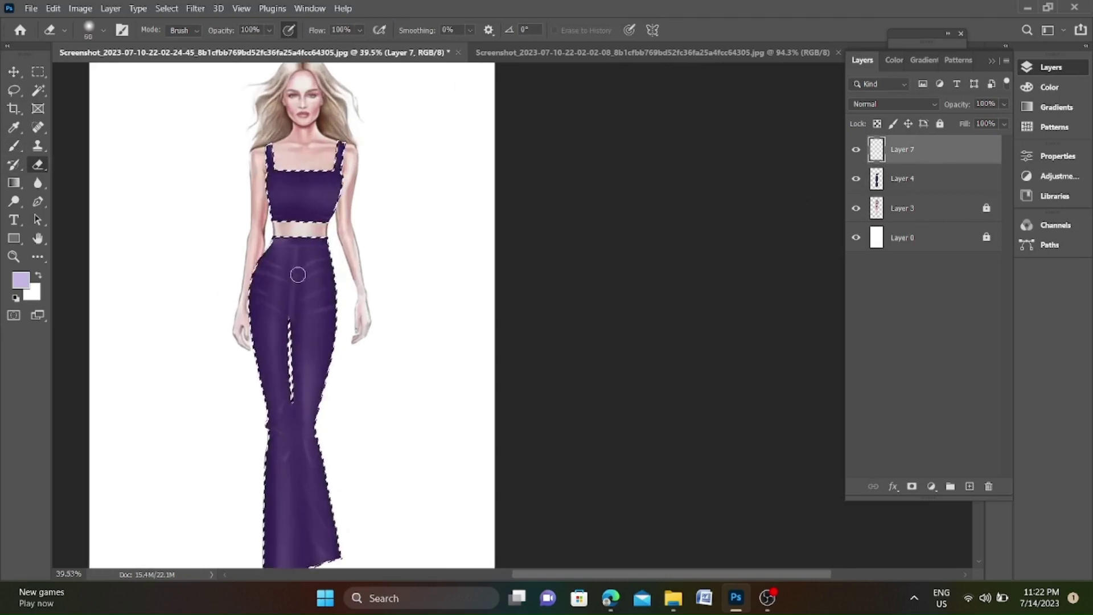
left_click_drag(359, 30, 329, 53)
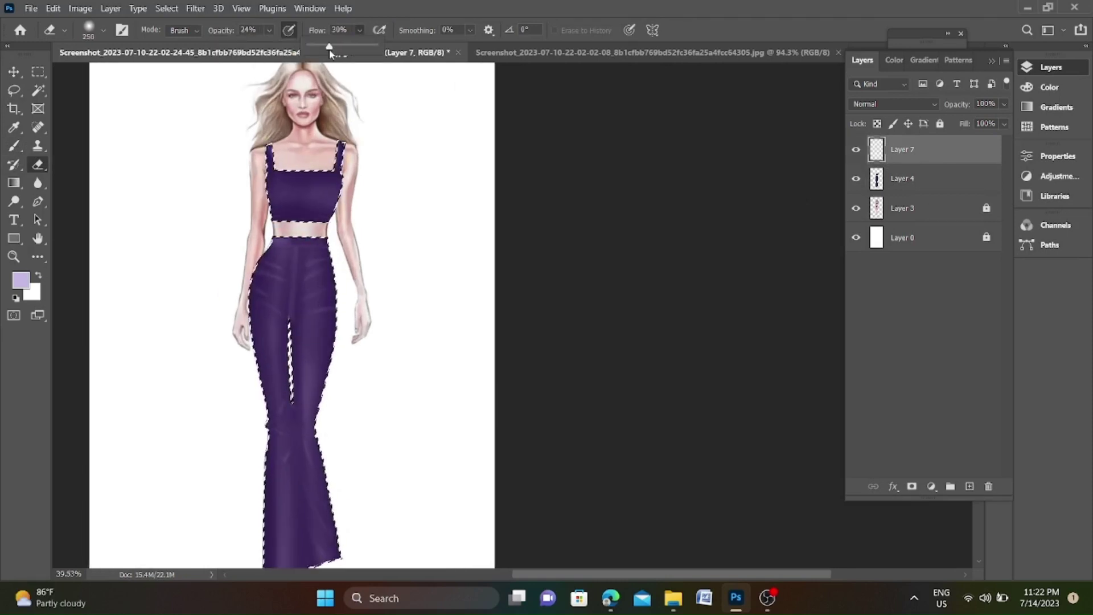
scroll(329, 182, "up", 1)
scroll(312, 177, "down", 1)
scroll(517, 373, "down", 1)
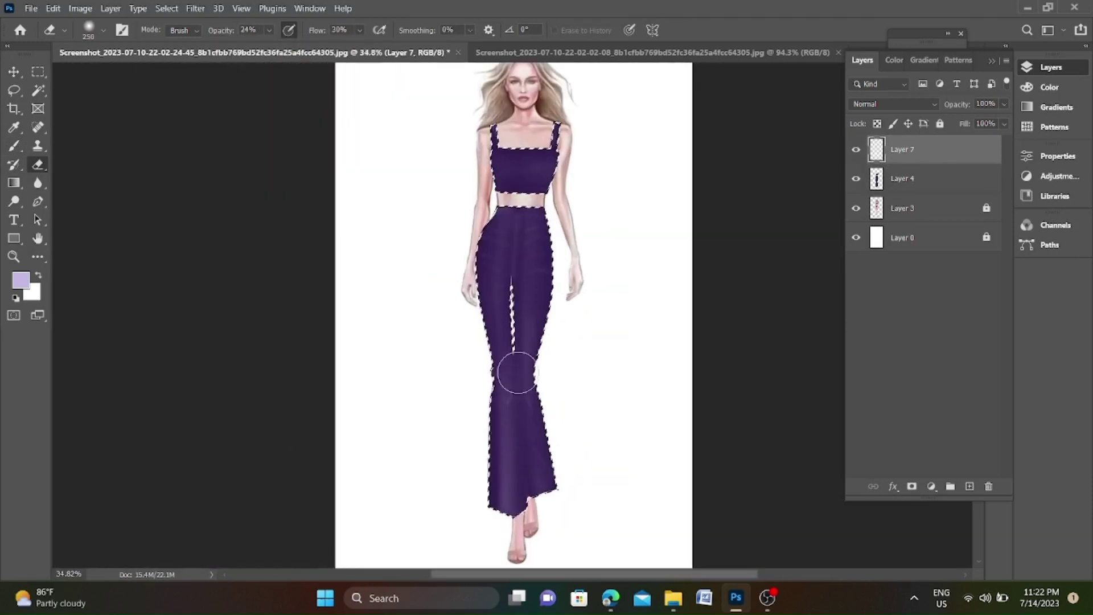
scroll(517, 373, "up", 1)
scroll(517, 373, "up", 1)
Sample the outfit's dark purple as the foreground colour.
key("i")
left_click(518, 341)
left_click(21, 279)
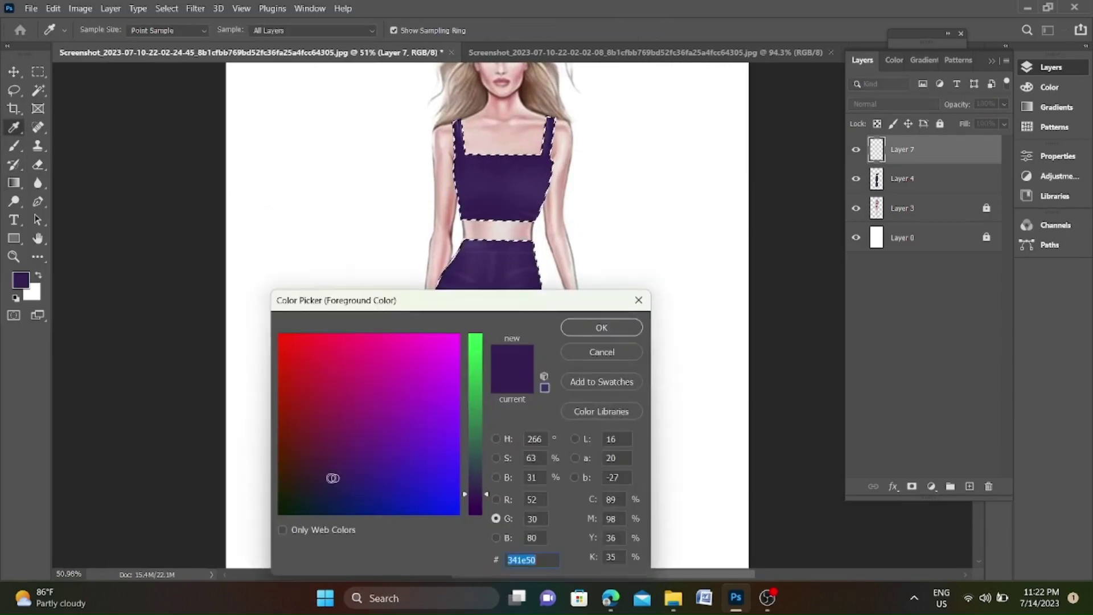
left_click(602, 328)
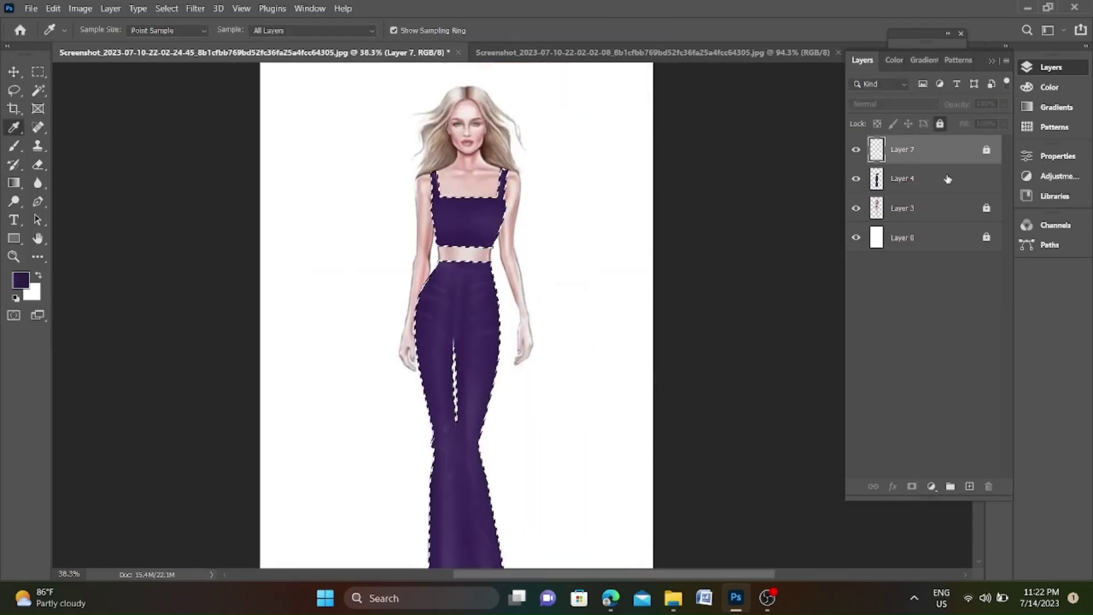
scroll(261, 232, "up", 1)
Set a near-black brush colour at 100% opacity and full flow.
key("b")
scroll(261, 231, "up", 1)
scroll(261, 232, "up", 2)
scroll(260, 232, "up", 1)
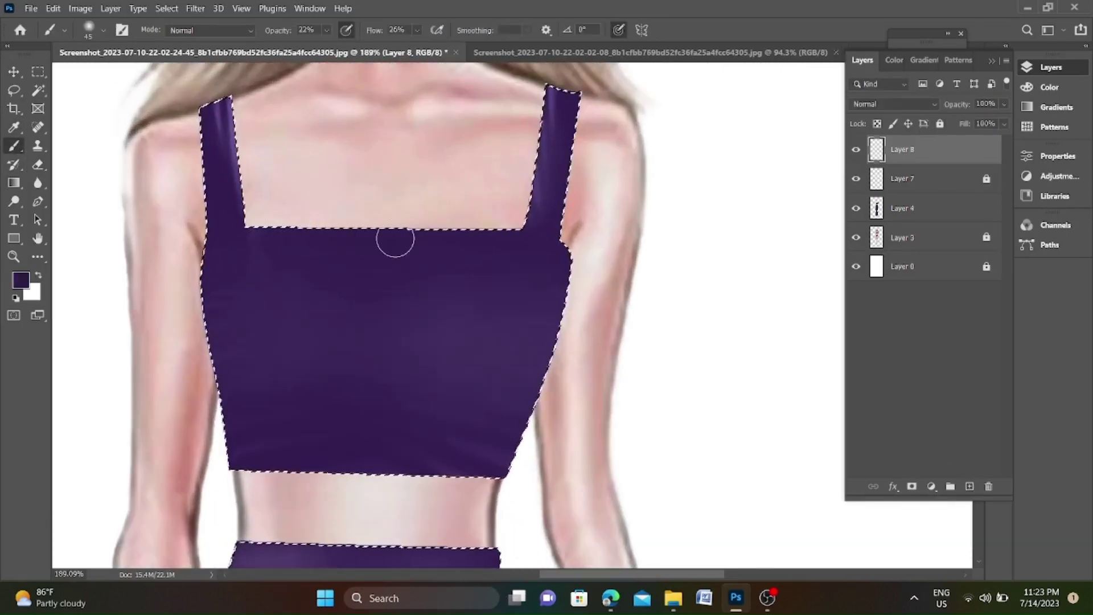
left_click(20, 279)
key("Return")
scroll(480, 231, "down", 1)
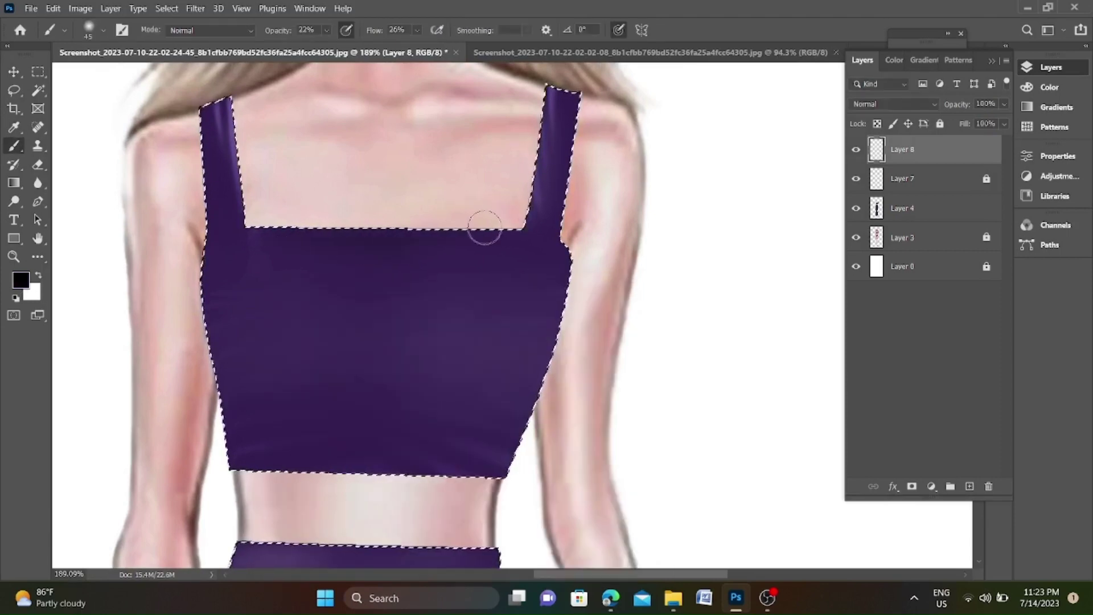
left_click(326, 30)
left_click_drag(331, 46, 432, 47)
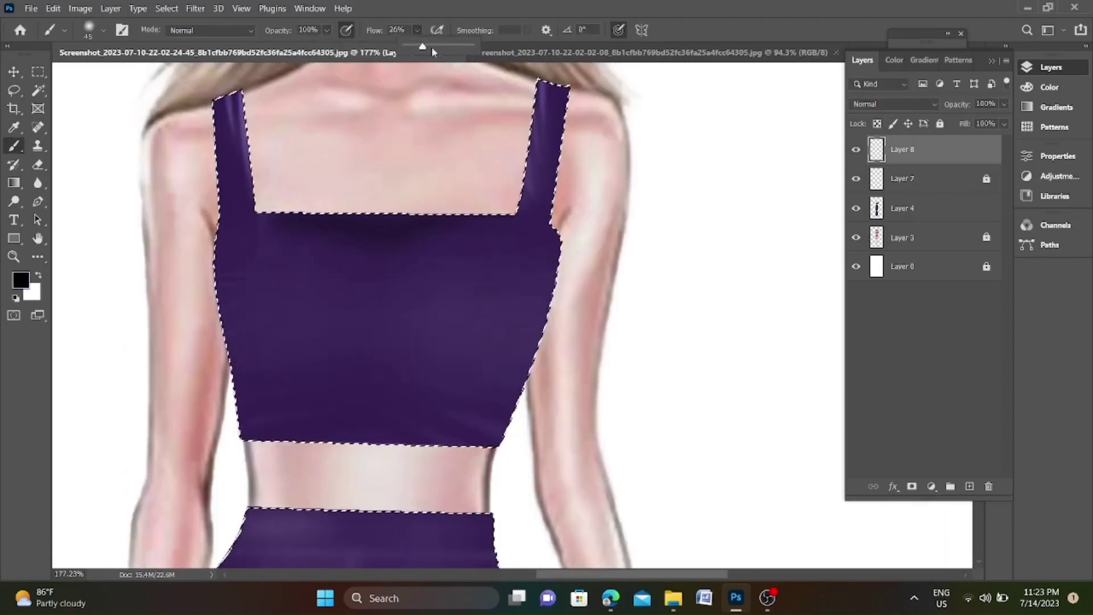
key("shift+0")
Paint black shadows along the top's neckline and its middle and lower part.
left_click_drag(242, 208, 501, 219)
scroll(479, 428, "up", 1)
mouse_move(376, 365)
left_mouse_down()
mouse_move(463, 415)
mouse_move(117, 371)
mouse_move(93, 274)
mouse_move(351, 306)
left_mouse_up()
scroll(351, 306, "up", 2)
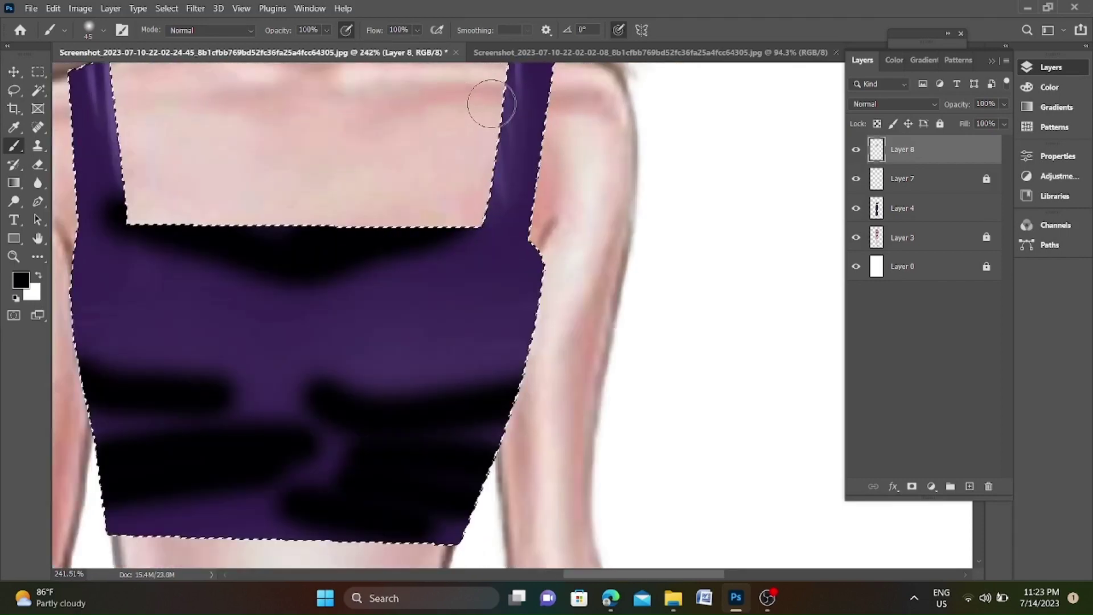
scroll(93, 115, "down", 3)
Erase the black shading from both straps with a full-opacity, full-flow eraser.
key("e")
key("0")
key("shift+0")
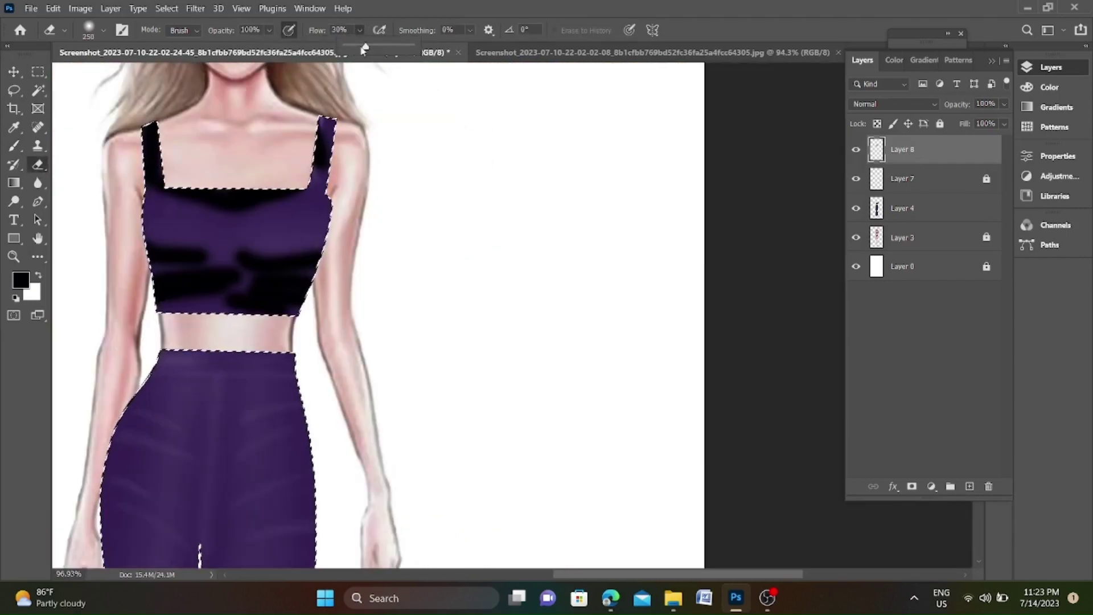
scroll(327, 137, "up", 2)
scroll(330, 171, "up", 1)
left_click_drag(335, 232, 329, 145)
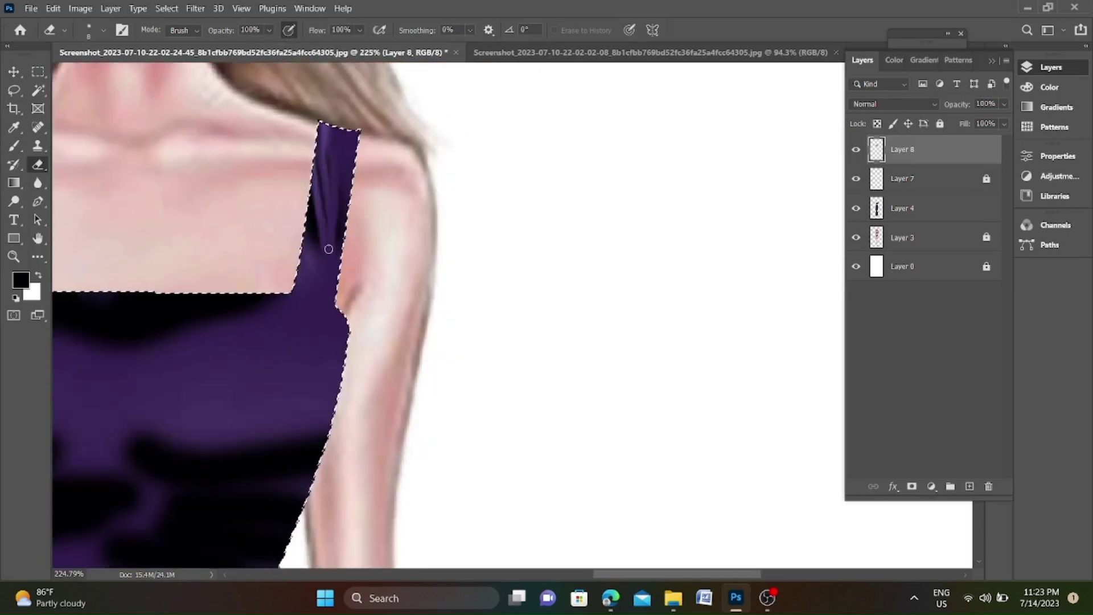
scroll(409, 175, "down", 2)
scroll(182, 162, "up", 1)
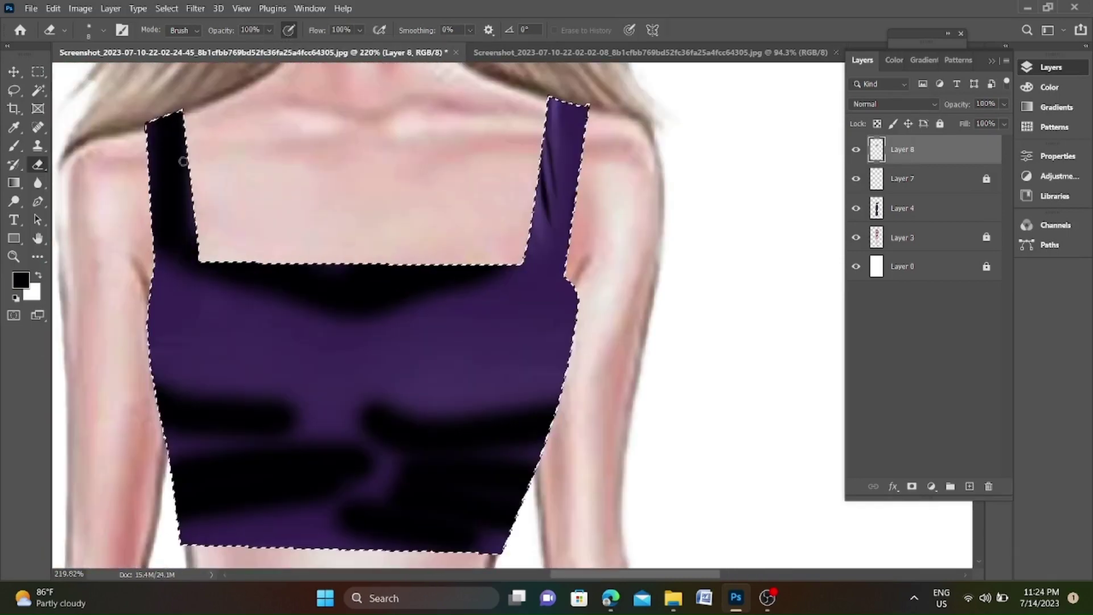
left_click_drag(170, 128, 177, 228)
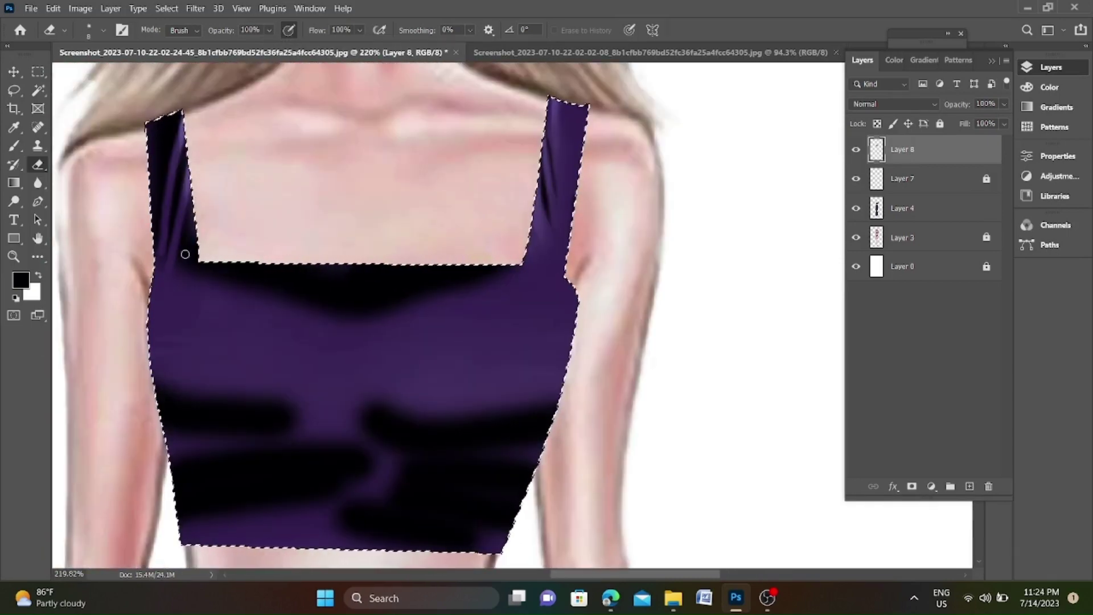
Enlarge the eraser and thin the dark bands on the top into soft folds.
key("bracketright")
key("bracketright")
key("bracketright")
scroll(159, 228, "up", 1)
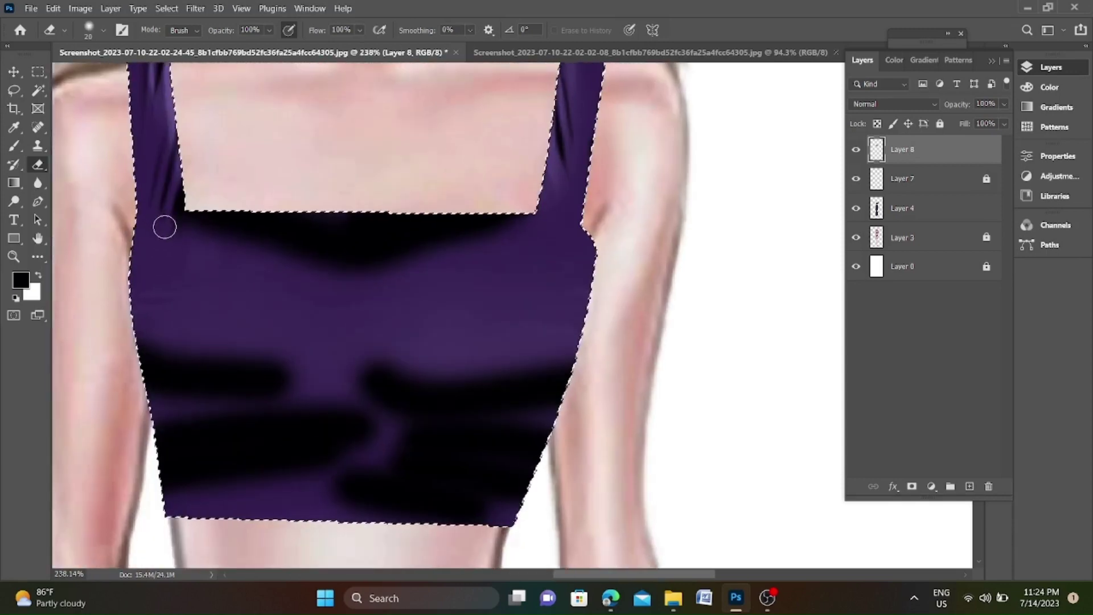
key("bracketright")
key("bracketright")
key("bracketright")
scroll(570, 239, "up", 1)
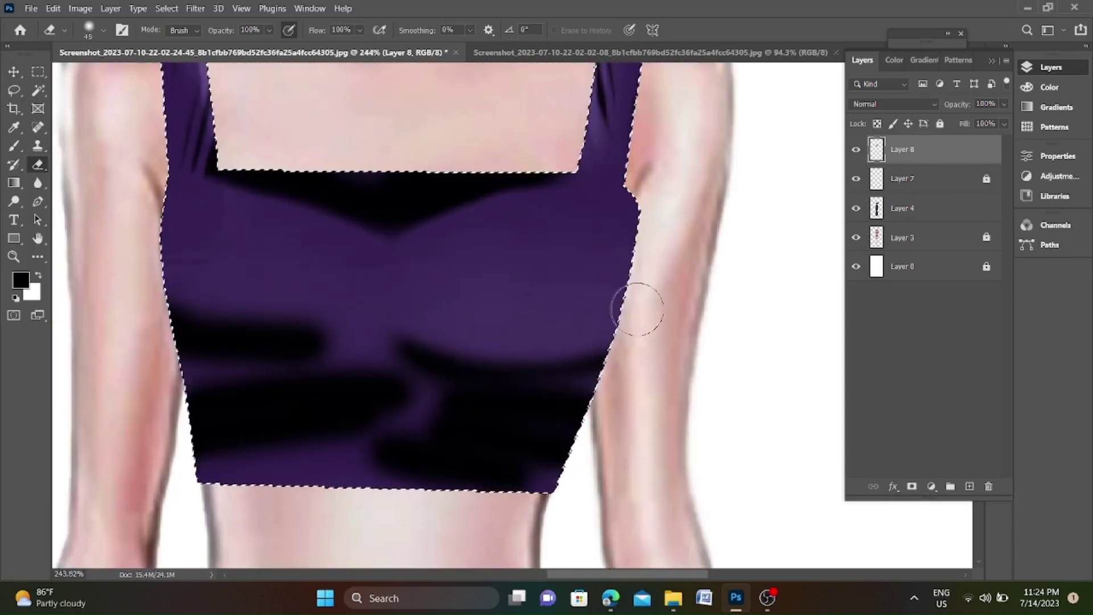
left_click_drag(295, 338, 207, 340)
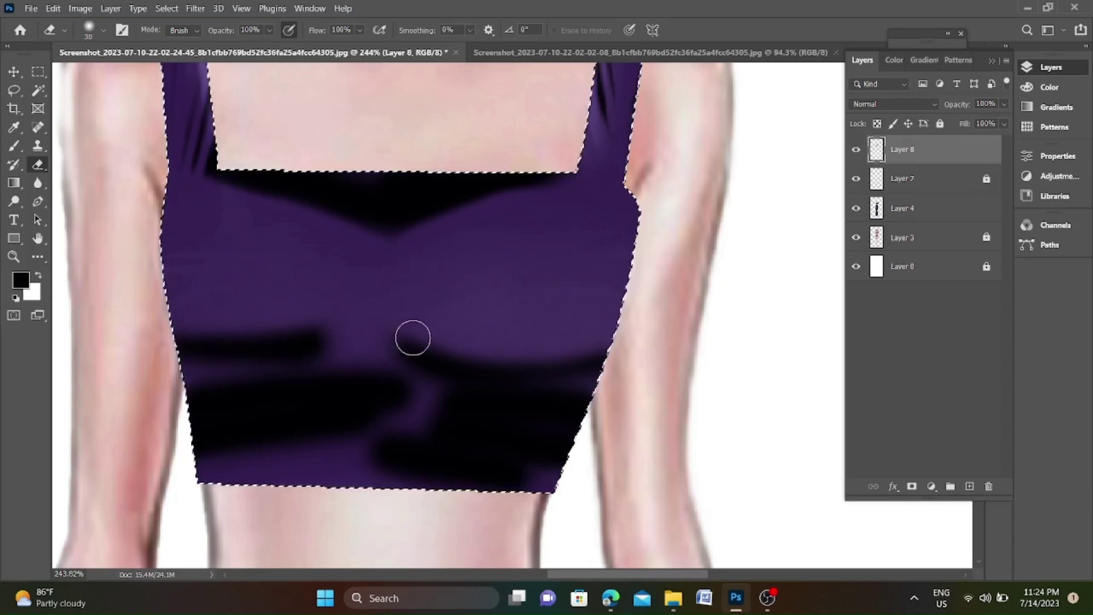
mouse_move(412, 338)
left_mouse_down()
mouse_move(185, 371)
mouse_move(369, 366)
mouse_move(341, 409)
left_mouse_up()
key("bracketleft")
mouse_move(399, 370)
left_mouse_down()
mouse_move(597, 399)
mouse_move(386, 427)
mouse_move(297, 480)
mouse_move(421, 434)
mouse_move(411, 422)
left_mouse_up()
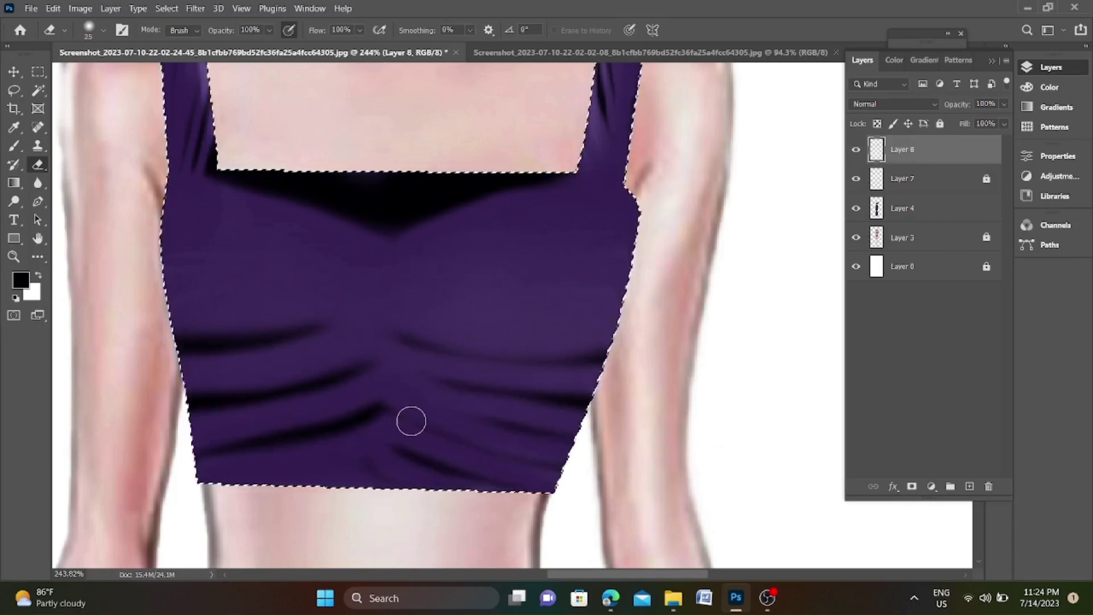
scroll(383, 405, "down", 2)
scroll(590, 310, "up", 2)
scroll(222, 348, "down", 2)
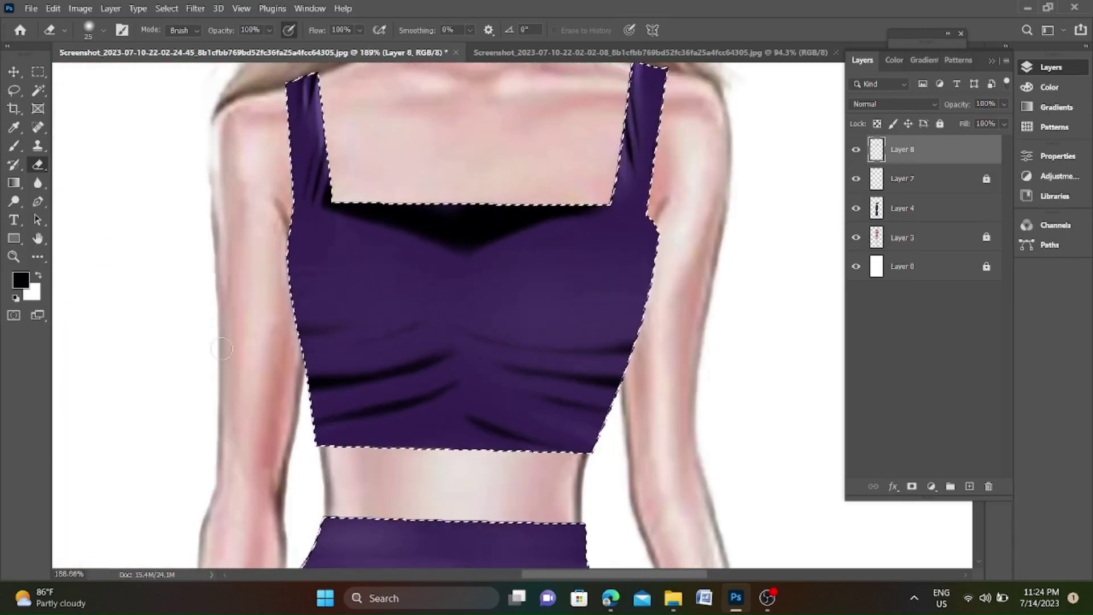
Lighten the left and lower-left fold shading on the top, redoing strokes as needed.
mouse_move(307, 336)
left_mouse_down()
mouse_move(429, 325)
mouse_move(484, 336)
mouse_move(268, 338)
mouse_move(317, 349)
left_mouse_up()
key("ctrl+z")
key("ctrl+shift+z")
left_click_drag(488, 324, 319, 325)
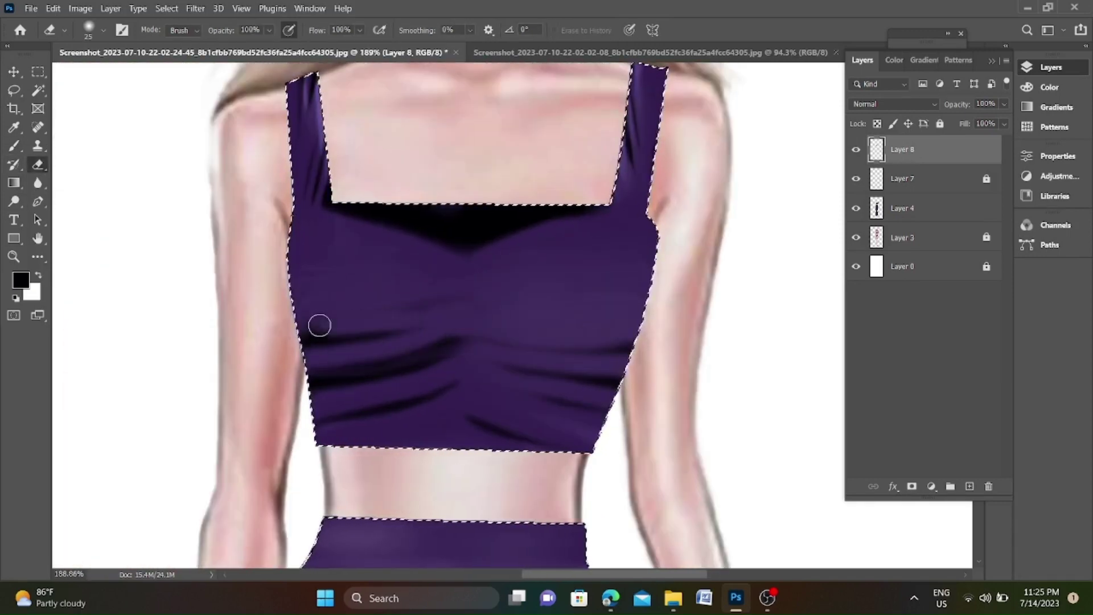
scroll(368, 361, "down", 2)
scroll(365, 370, "up", 3)
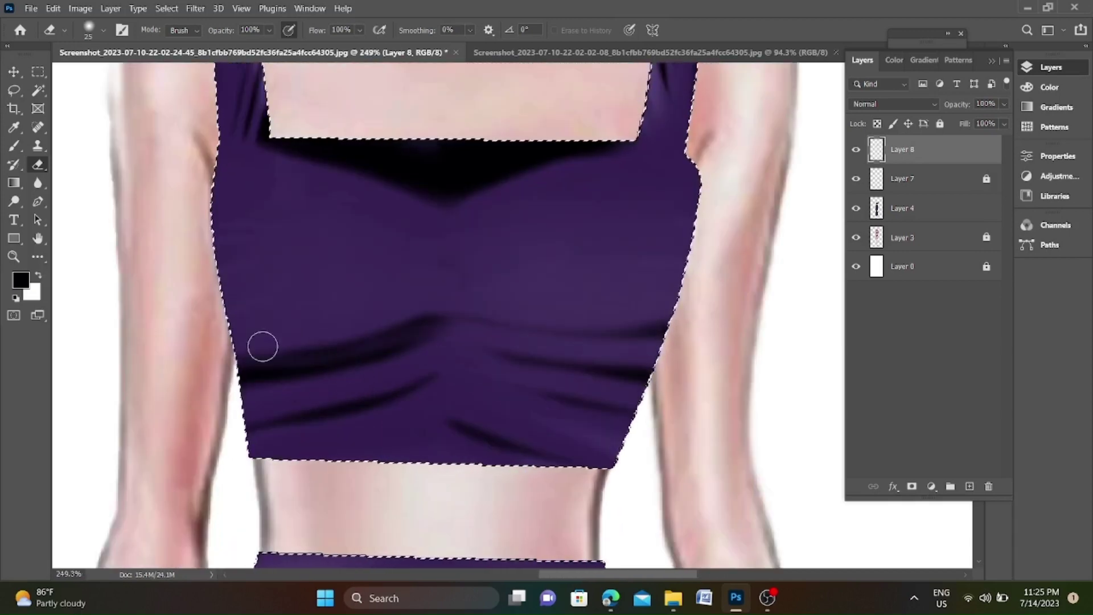
key("ctrl+z")
mouse_move(429, 358)
left_mouse_down()
mouse_move(344, 313)
mouse_move(185, 346)
left_mouse_up()
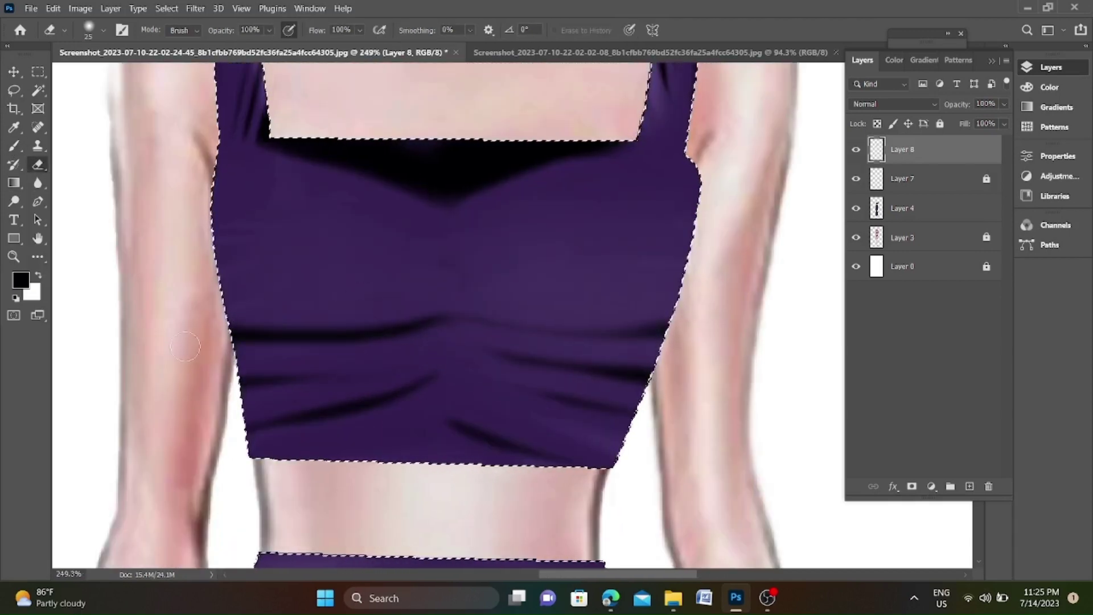
scroll(529, 246, "down", 2)
scroll(516, 368, "down", 2)
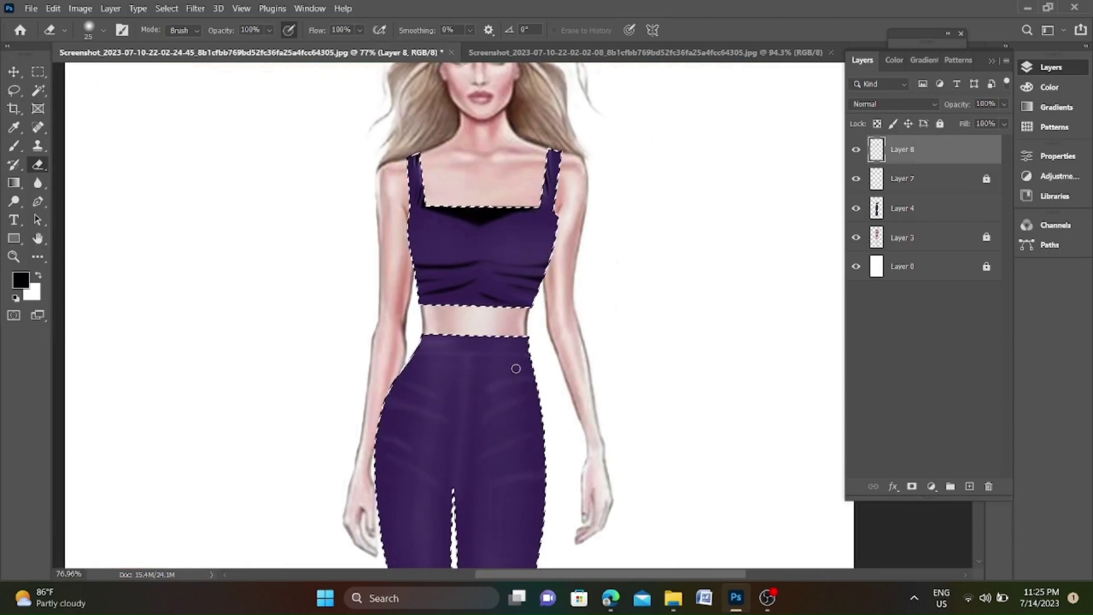
Draw two straight black lines across the waistband of the purple pants with the Brush.
key("b")
scroll(430, 356, "up", 2)
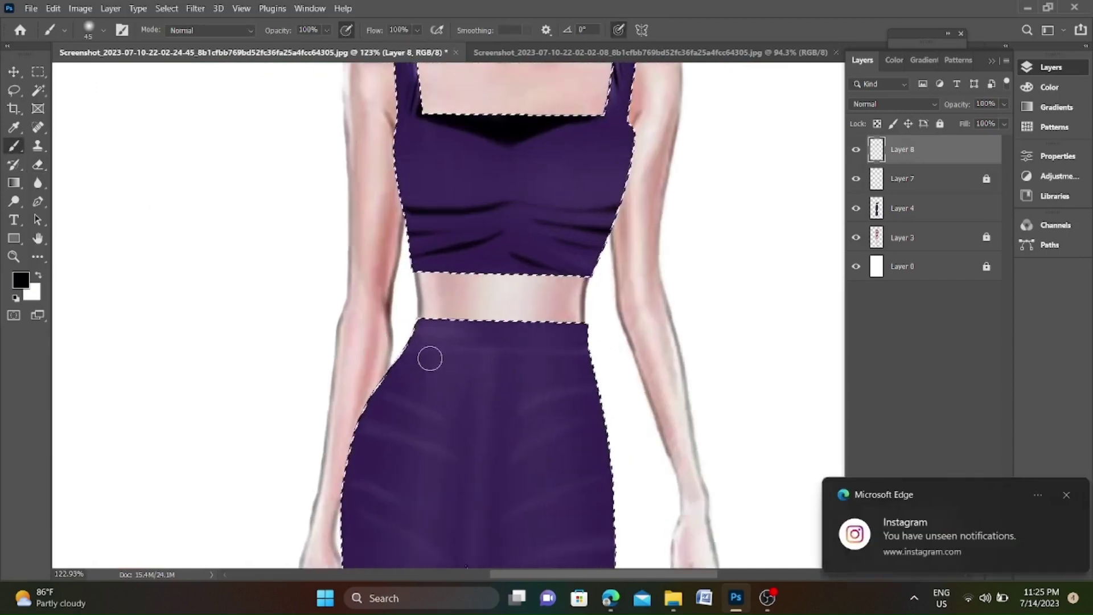
scroll(456, 334, "up", 2)
left_click_drag(452, 349, 451, 319)
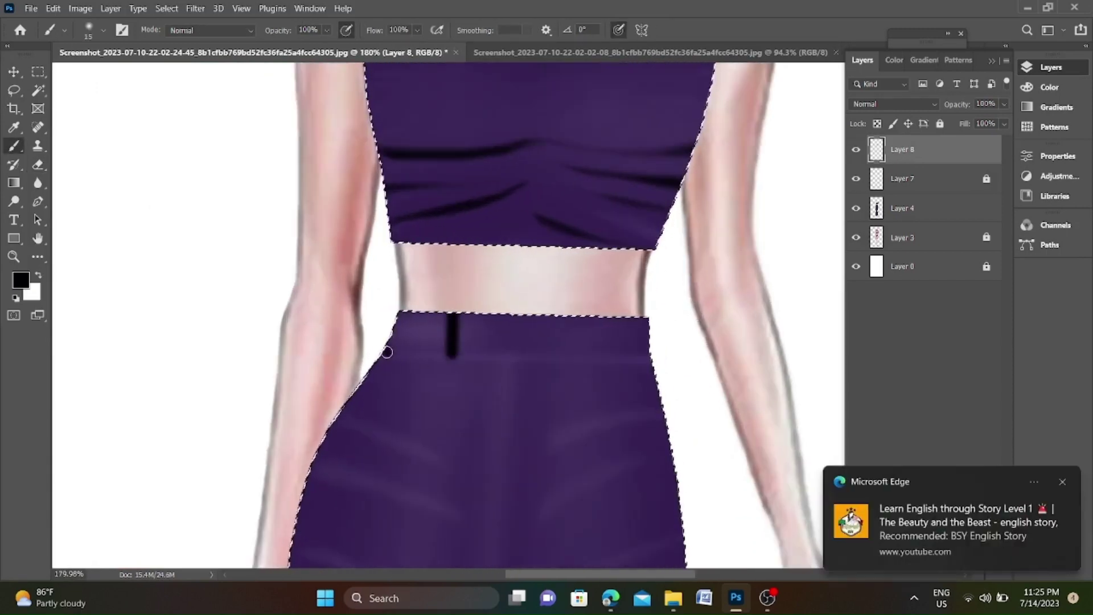
left_click(652, 353, "shift")
left_click_drag(387, 381, 653, 370)
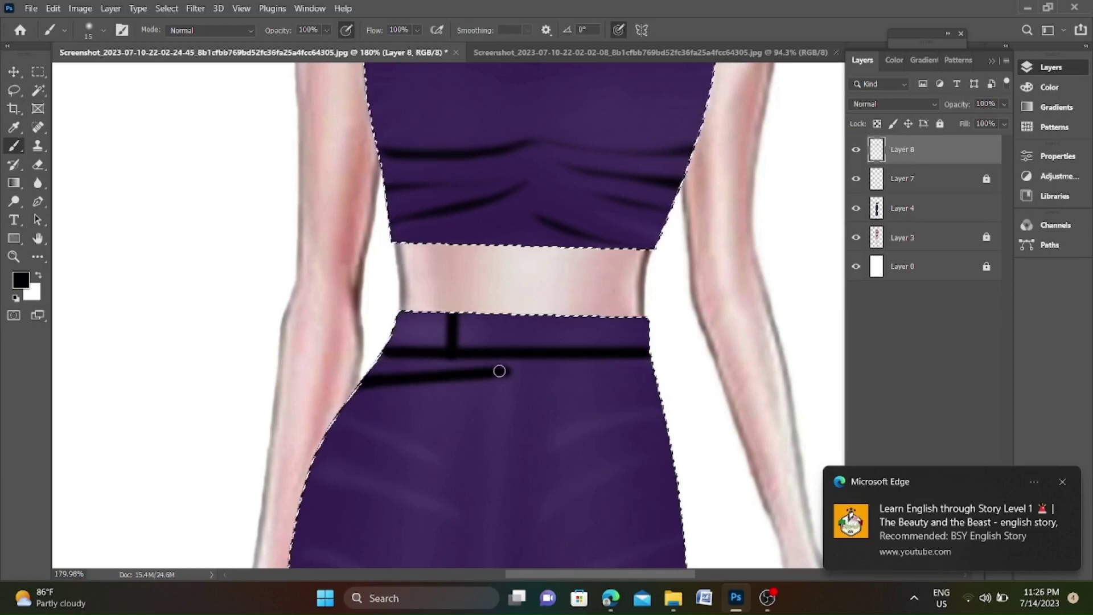
Paint a long centre seam down the pants and three diagonal fold lines on the right leg.
scroll(497, 370, "down", 1)
scroll(470, 333, "down", 3)
scroll(469, 333, "up", 3)
left_click_drag(470, 348, 446, 563)
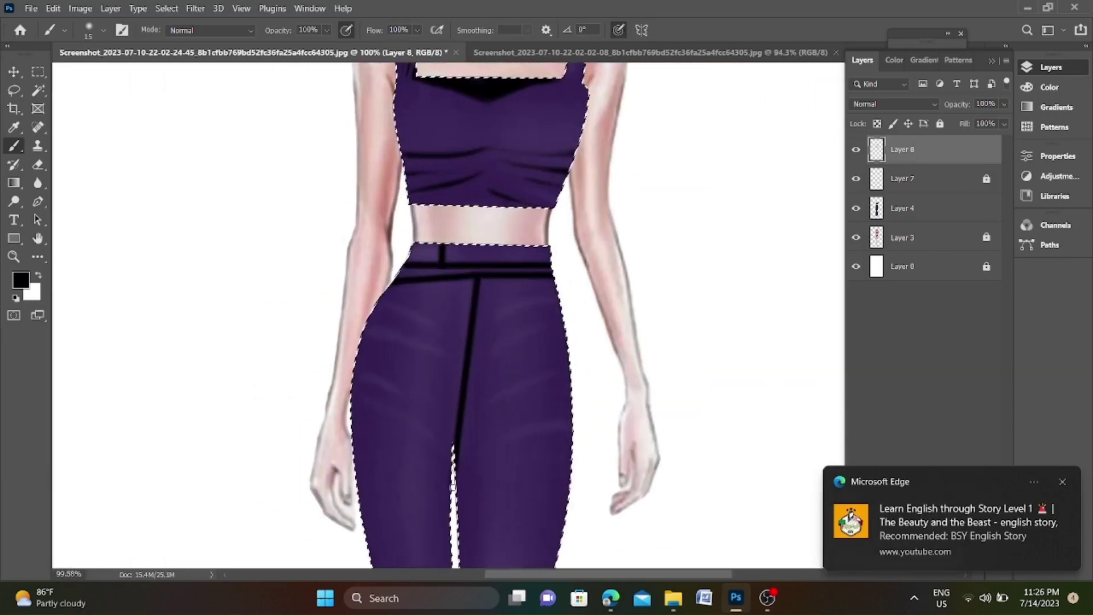
scroll(600, 265, "up", 1)
left_click_drag(627, 253, 504, 290)
left_click_drag(618, 298, 458, 370)
scroll(532, 339, "down", 3)
left_click_drag(631, 419, 481, 450)
Paint five dark diagonal fold strokes down the left leg, enlarging the brush partway.
left_click_drag(236, 136, 344, 182)
left_click_drag(222, 163, 393, 213)
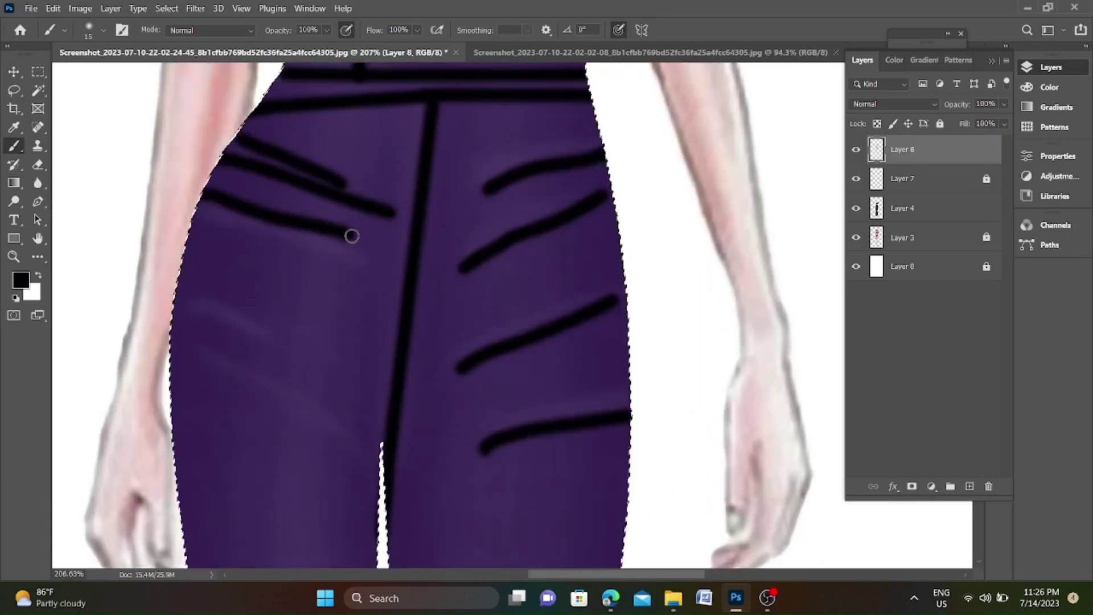
left_click_drag(199, 194, 353, 233)
key("bracketright")
key("bracketright")
key("bracketright")
left_click_drag(193, 228, 361, 262)
left_click_drag(171, 296, 359, 342)
scroll(373, 219, "down", 4)
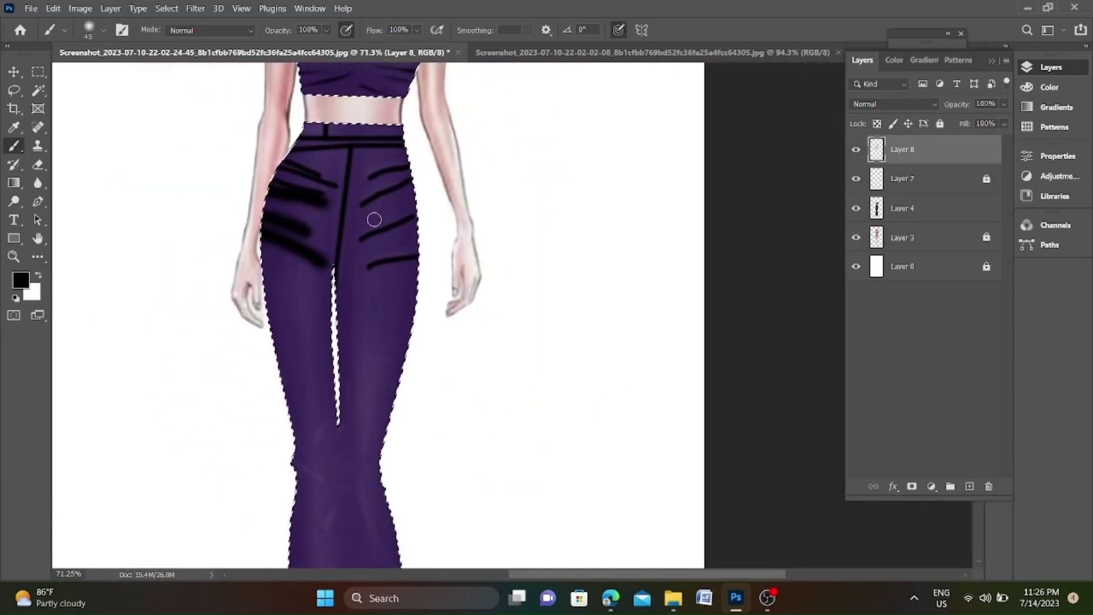
scroll(391, 247, "down", 3)
scroll(390, 247, "up", 2)
Add chevron folds near the left knee and a stroke along the lower left leg.
left_click_drag(350, 205, 336, 341)
mouse_move(342, 268)
left_mouse_down()
mouse_move(313, 317)
mouse_move(366, 207)
left_mouse_up()
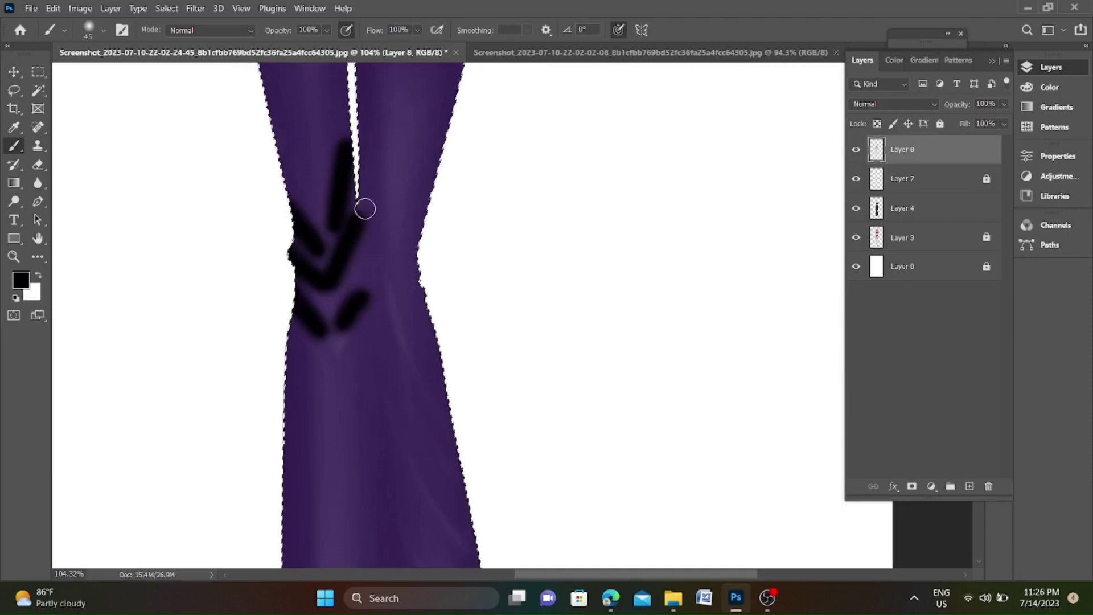
scroll(317, 366, "down", 3)
scroll(317, 366, "down", 2)
left_click_drag(321, 441, 332, 353)
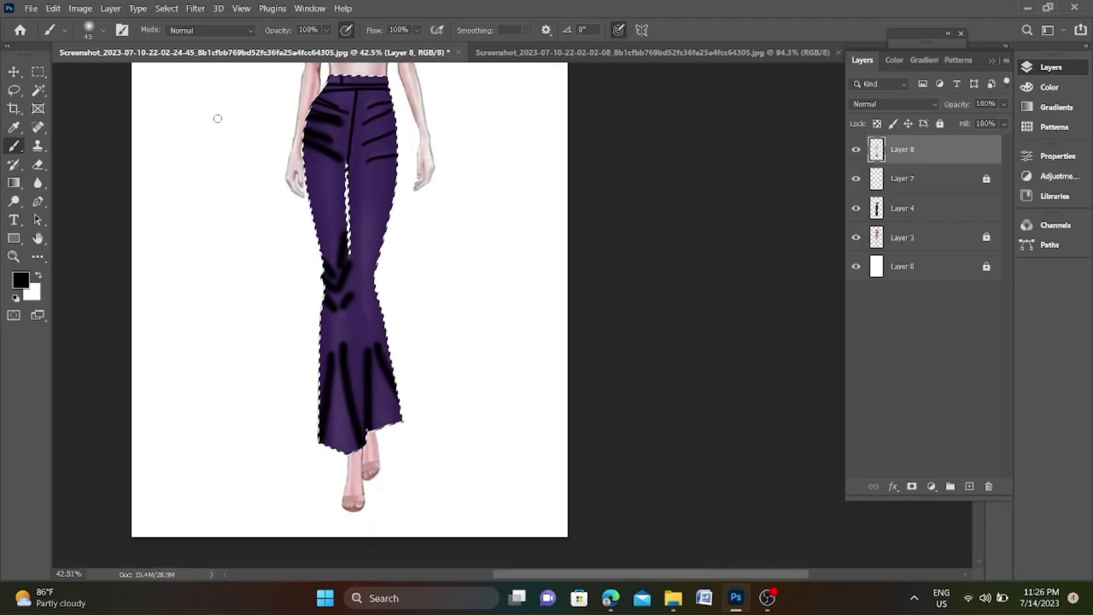
key("e")
scroll(218, 118, "down", 2)
scroll(497, 271, "up", 6)
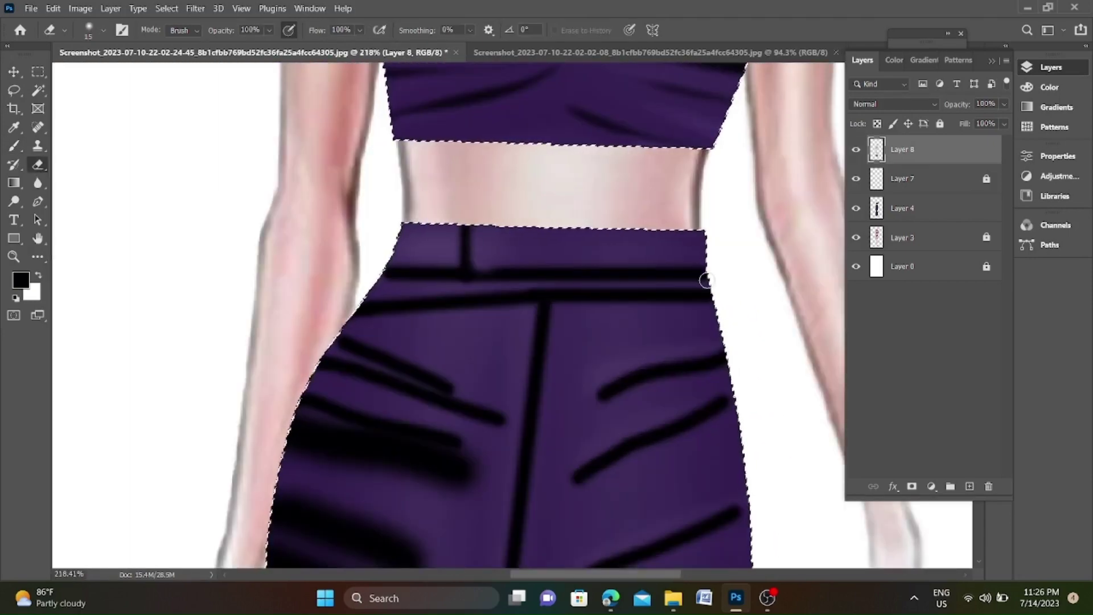
Erase the extra dark line running across the waistband.
left_click_drag(381, 283, 703, 274)
left_click_drag(358, 312, 592, 308)
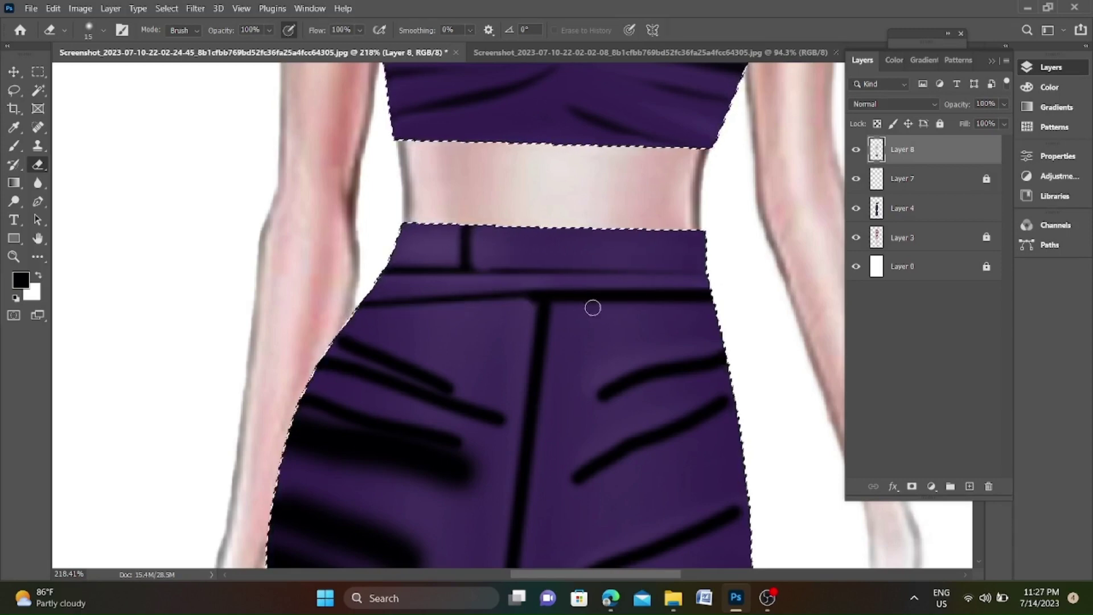
scroll(559, 307, "down", 2)
scroll(385, 390, "down", 2)
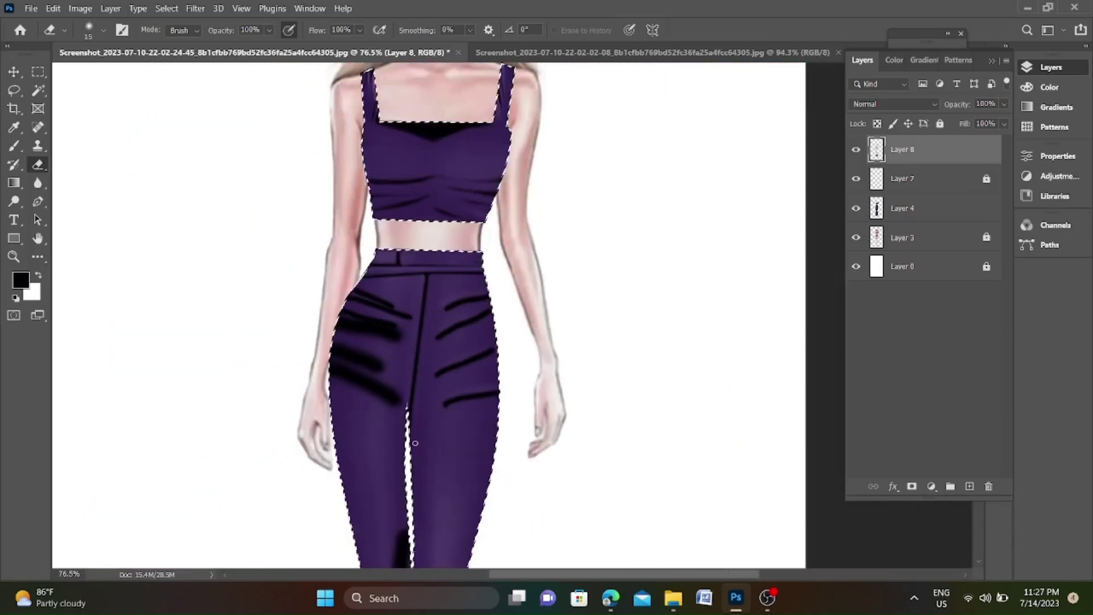
scroll(405, 411, "up", 2)
scroll(546, 190, "up", 2)
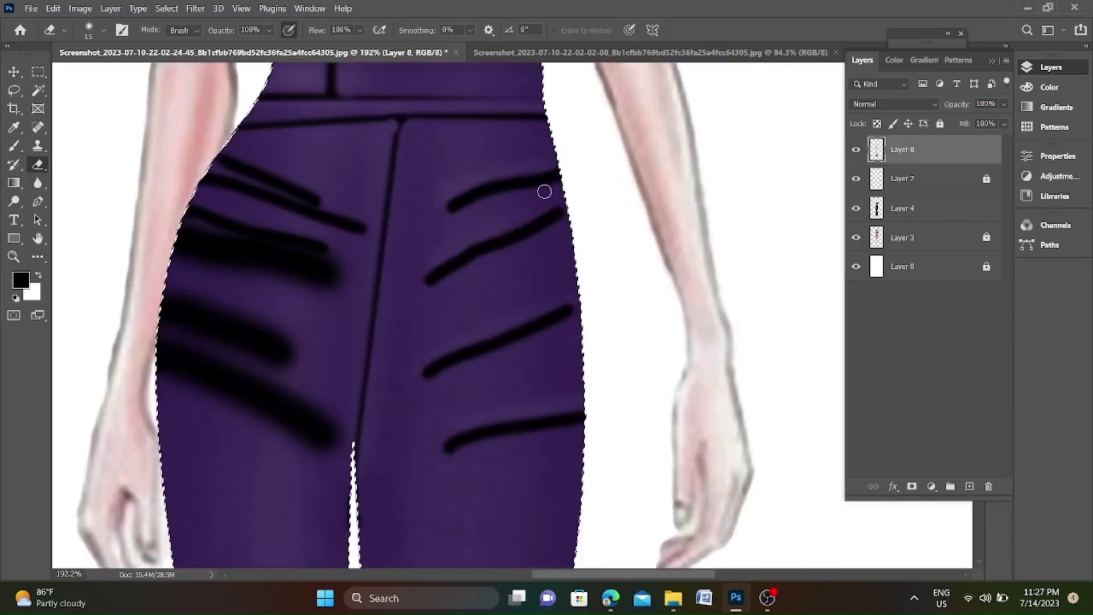
scroll(403, 222, "up", 2)
scroll(581, 157, "up", 1)
Thin the right hip fold lines and erase the hooked end of the hip line.
left_click_drag(578, 154, 424, 226)
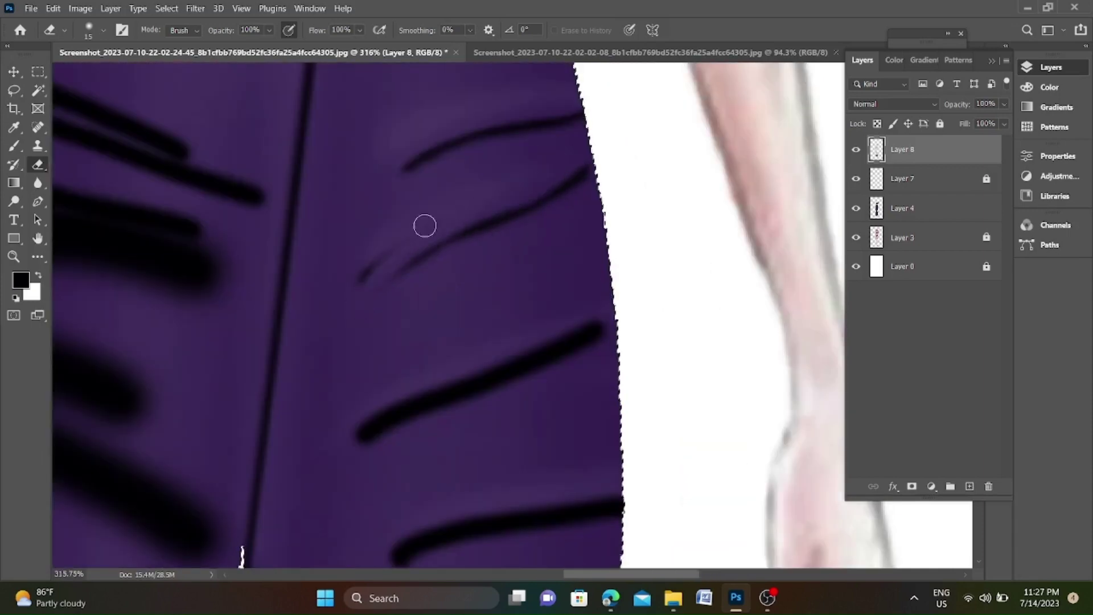
scroll(603, 234, "up", 1)
left_click_drag(604, 236, 544, 275)
scroll(626, 285, "down", 3)
mouse_move(680, 290)
left_mouse_down()
mouse_move(669, 276)
mouse_move(496, 320)
left_mouse_up()
scroll(556, 361, "down", 2)
scroll(288, 254, "up", 1)
Carve the dark blob on the left hip into thin crease lines.
left_click_drag(415, 318, 647, 451)
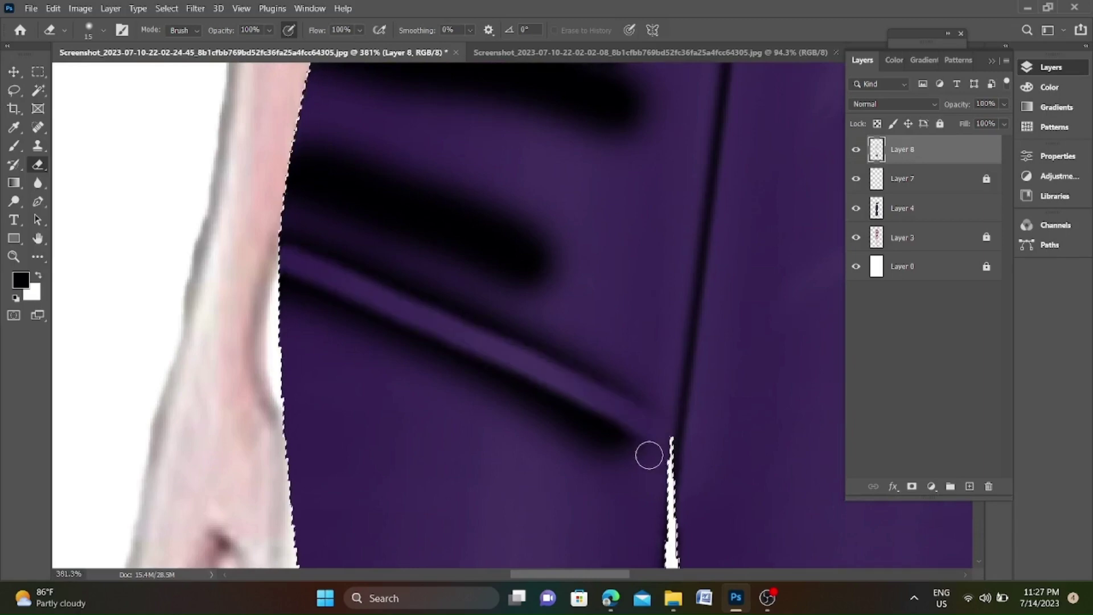
left_click_drag(569, 398, 654, 426)
scroll(550, 403, "down", 1)
scroll(551, 403, "up", 2)
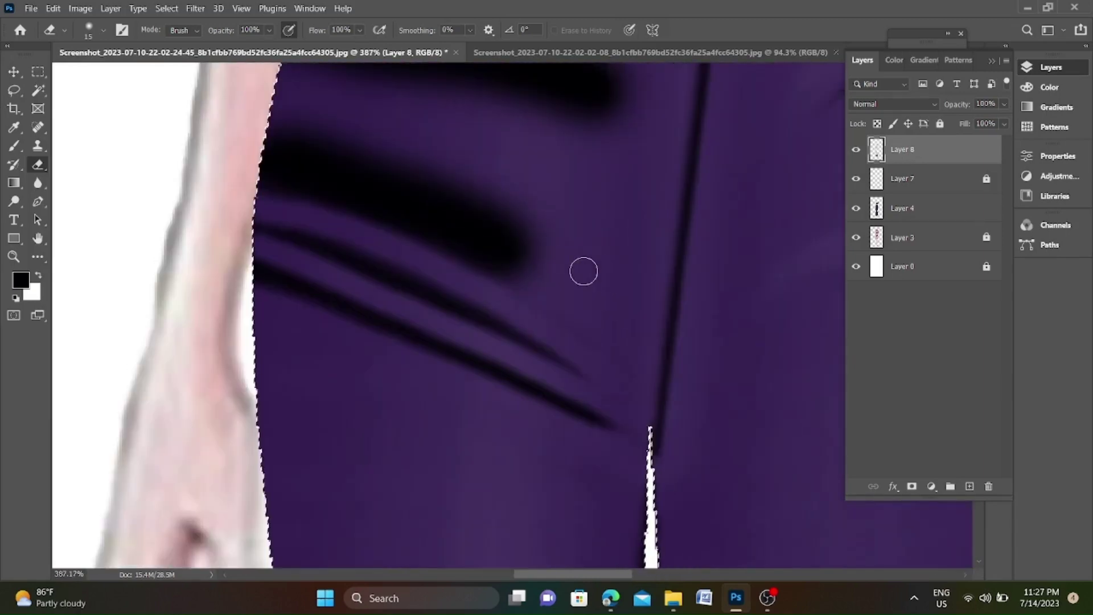
mouse_move(583, 268)
left_mouse_down()
mouse_move(364, 239)
mouse_move(522, 295)
left_mouse_up()
scroll(365, 251, "up", 2)
scroll(522, 295, "down", 3)
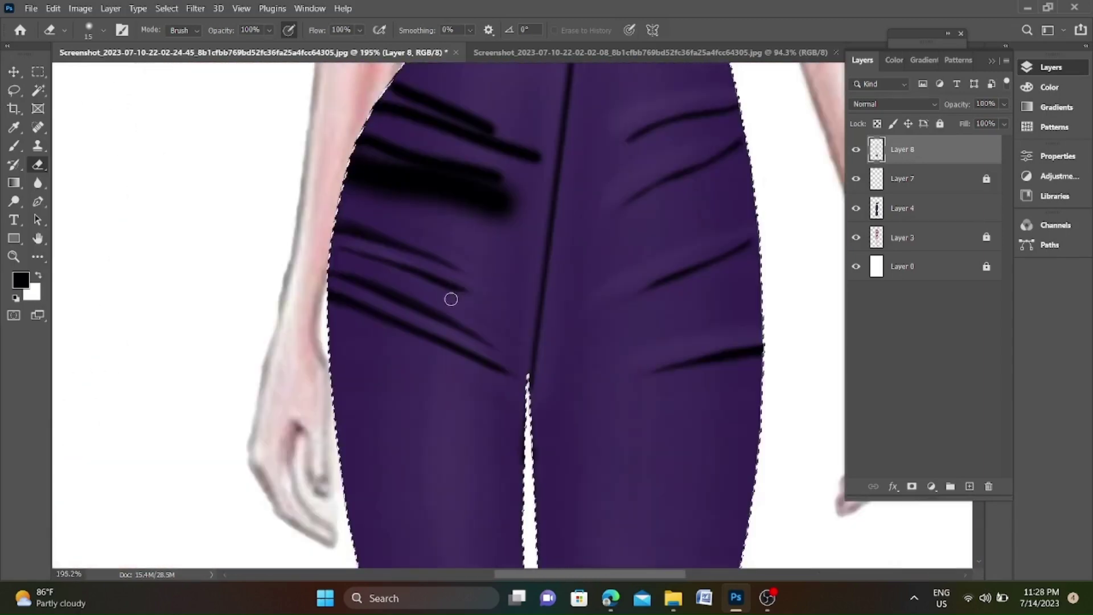
scroll(449, 297, "up", 1)
scroll(380, 276, "up", 2)
scroll(267, 159, "down", 2)
scroll(368, 256, "down", 1)
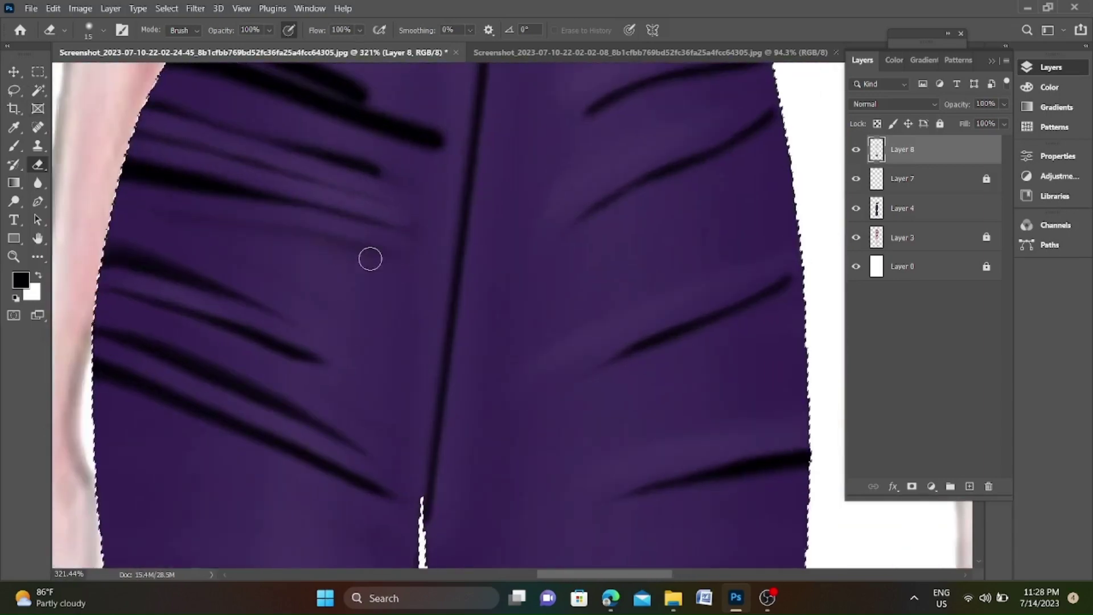
scroll(456, 279, "down", 1)
scroll(322, 270, "down", 3)
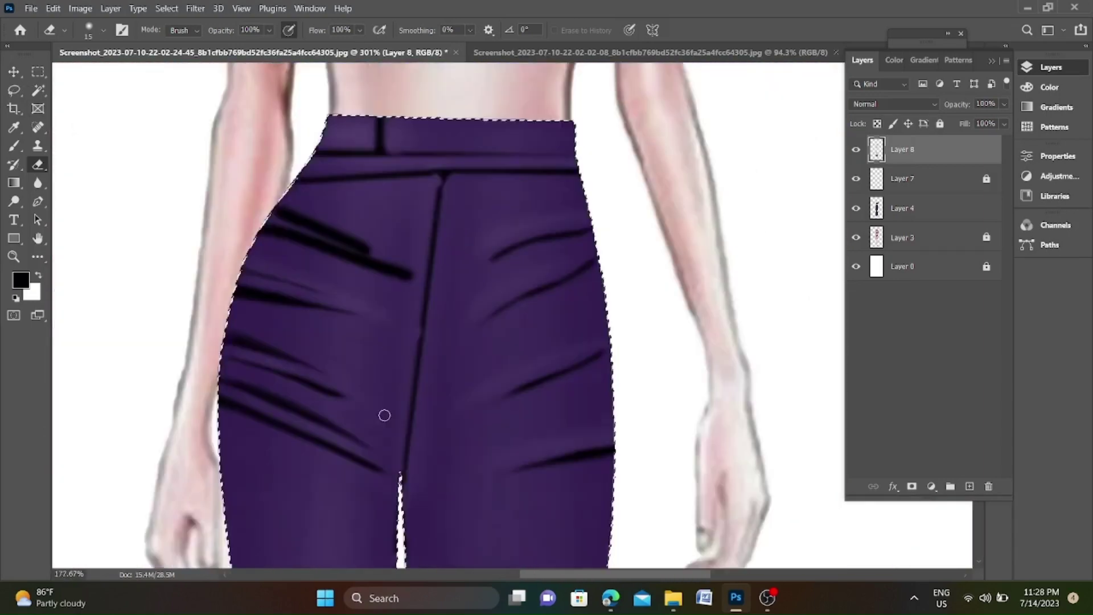
scroll(371, 222, "up", 2)
scroll(325, 222, "down", 2)
scroll(326, 222, "up", 3)
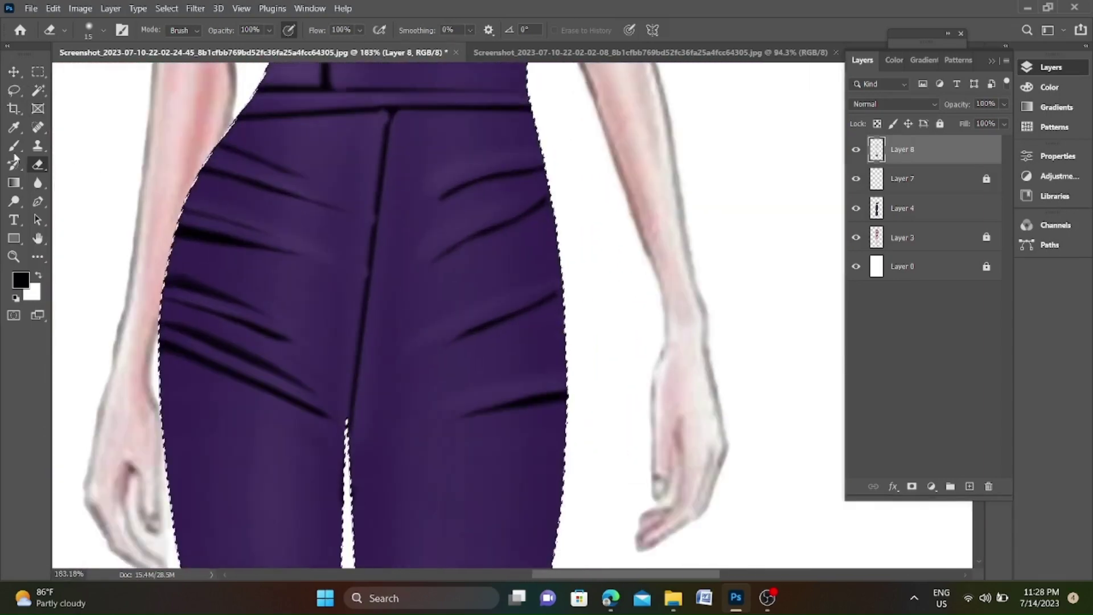
key("b")
scroll(370, 148, "down", 1)
scroll(354, 171, "down", 2)
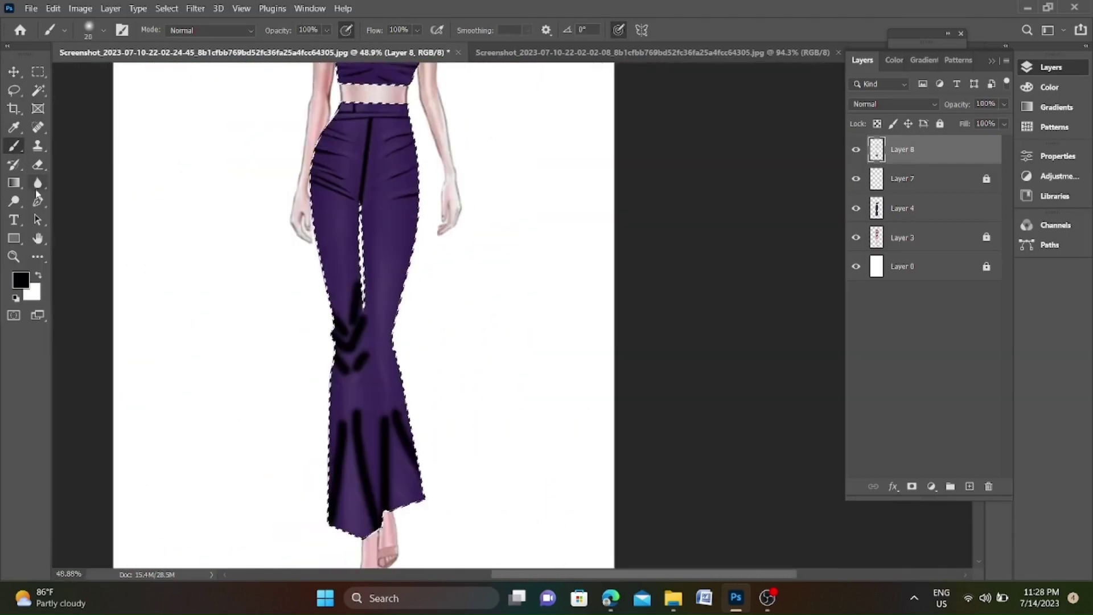
key("e")
scroll(552, 264, "up", 3)
Erase the upper knee stroke and the black chevron strokes on the pants.
mouse_move(556, 220)
left_mouse_down()
mouse_move(564, 190)
mouse_move(520, 427)
mouse_move(510, 392)
mouse_move(530, 410)
left_mouse_up()
scroll(552, 272, "down", 1)
scroll(552, 272, "up", 2)
scroll(579, 201, "down", 1)
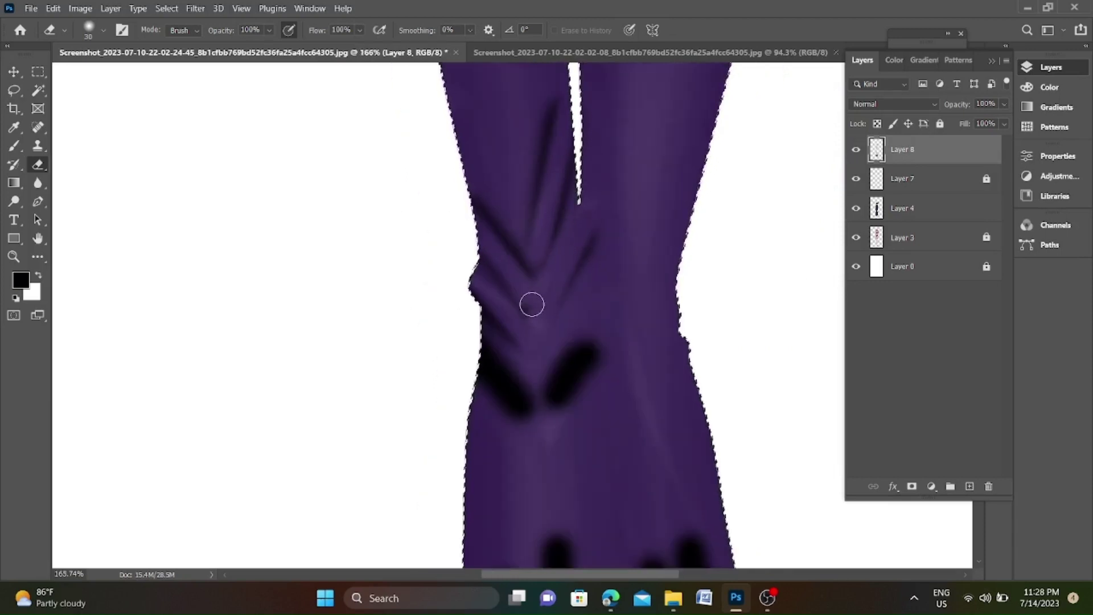
scroll(472, 250, "down", 1)
scroll(459, 267, "right", 1)
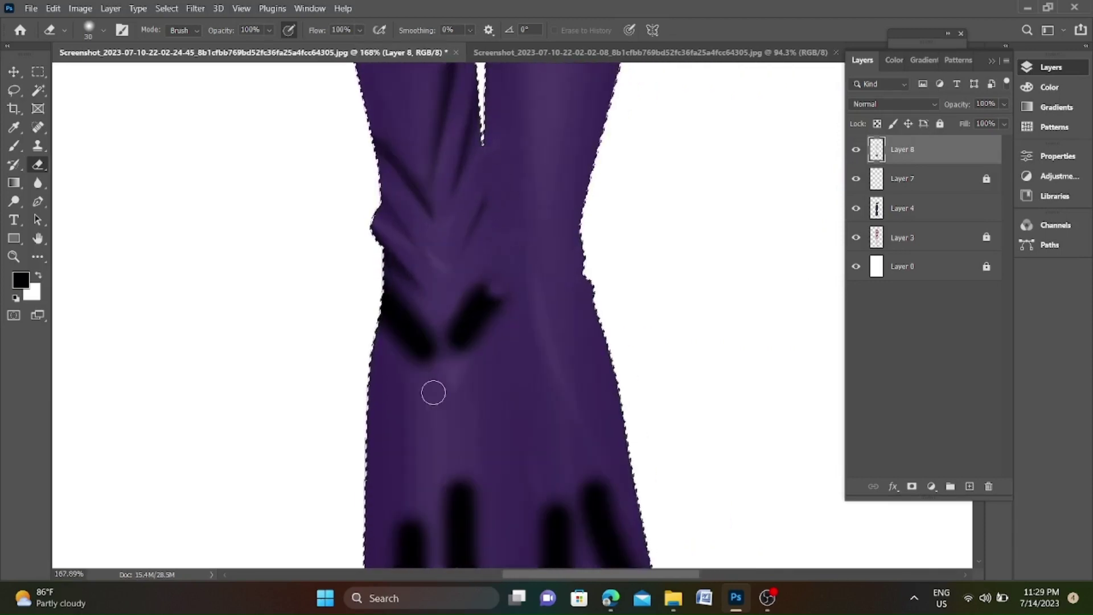
mouse_move(433, 392)
left_mouse_down()
mouse_move(452, 420)
mouse_move(456, 361)
left_mouse_up()
Erase the left hem fold stroke and the right diagonal fold, then zoom out.
scroll(421, 330, "up", 1)
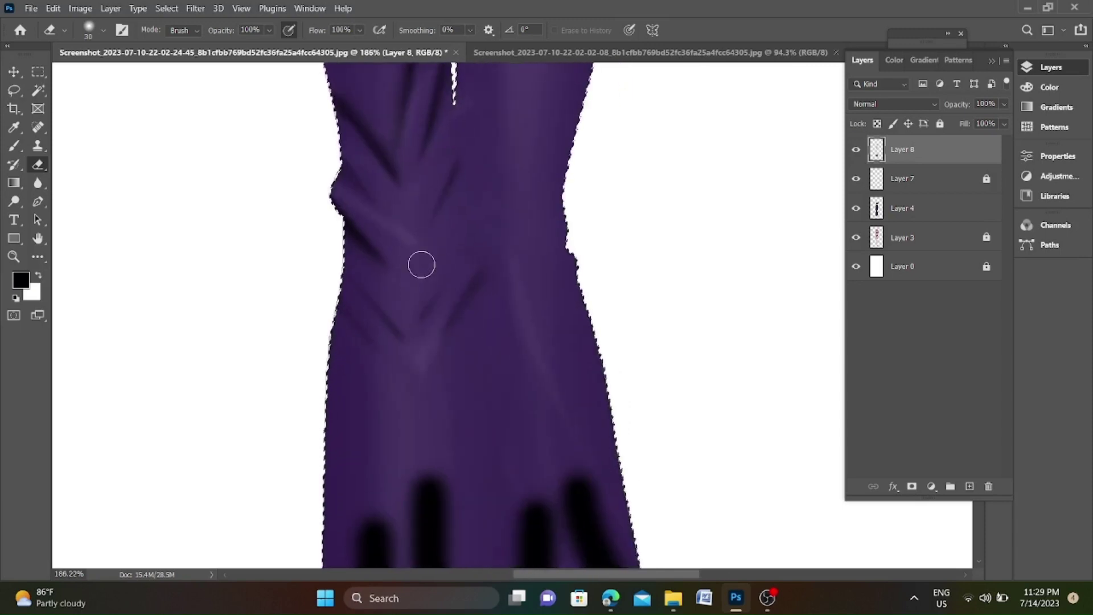
scroll(434, 340, "down", 3)
scroll(391, 451, "up", 1)
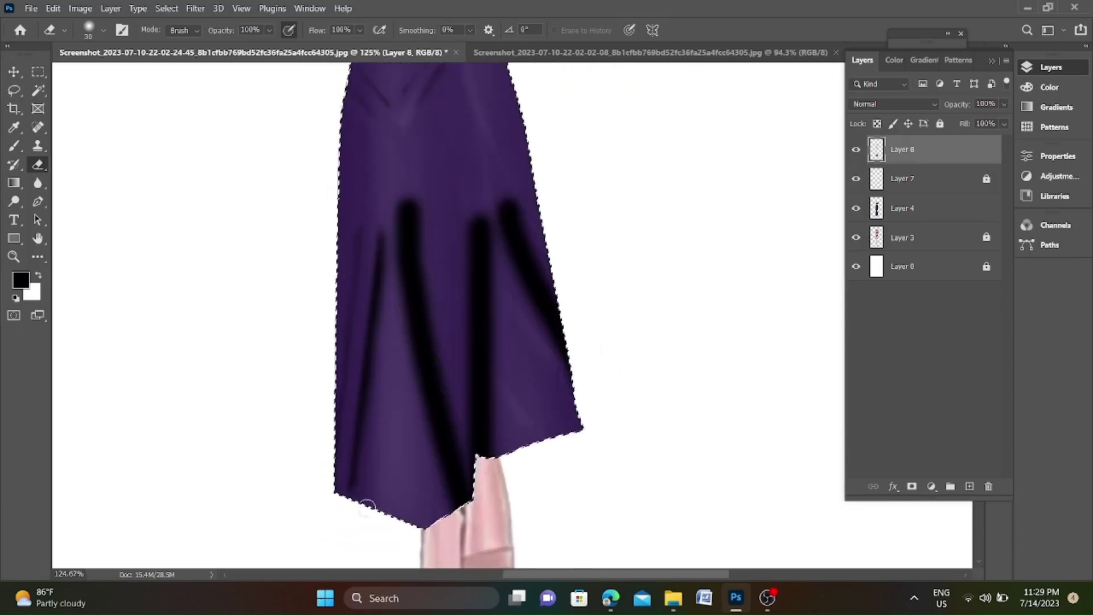
mouse_move(404, 183)
left_mouse_down()
mouse_move(393, 188)
mouse_move(434, 477)
mouse_move(459, 420)
left_mouse_up()
left_click_drag(491, 194, 501, 173)
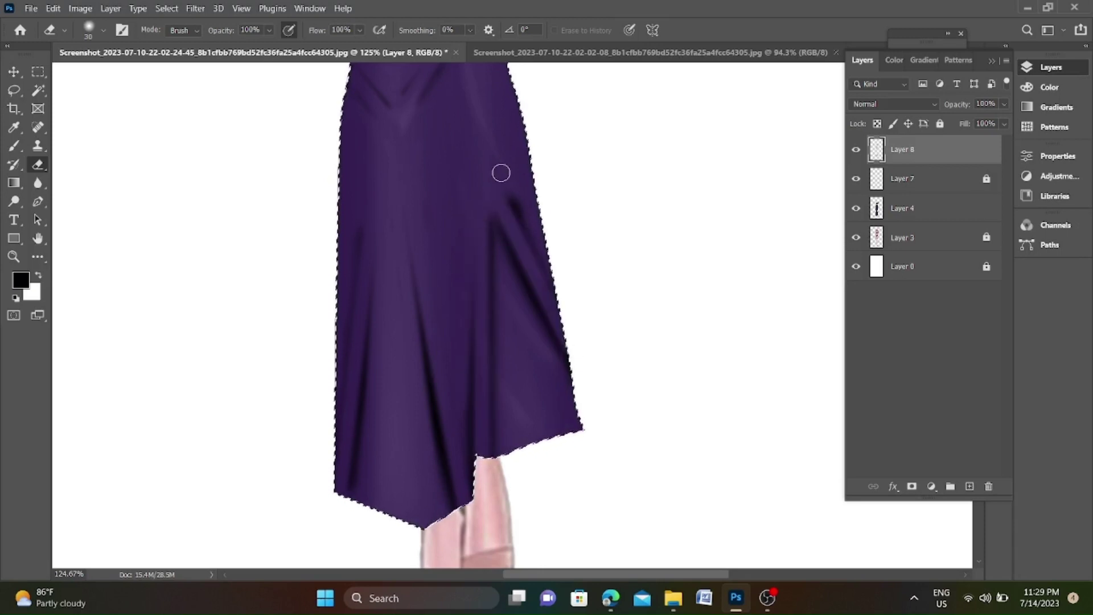
scroll(485, 216, "down", 3)
scroll(485, 216, "down", 2)
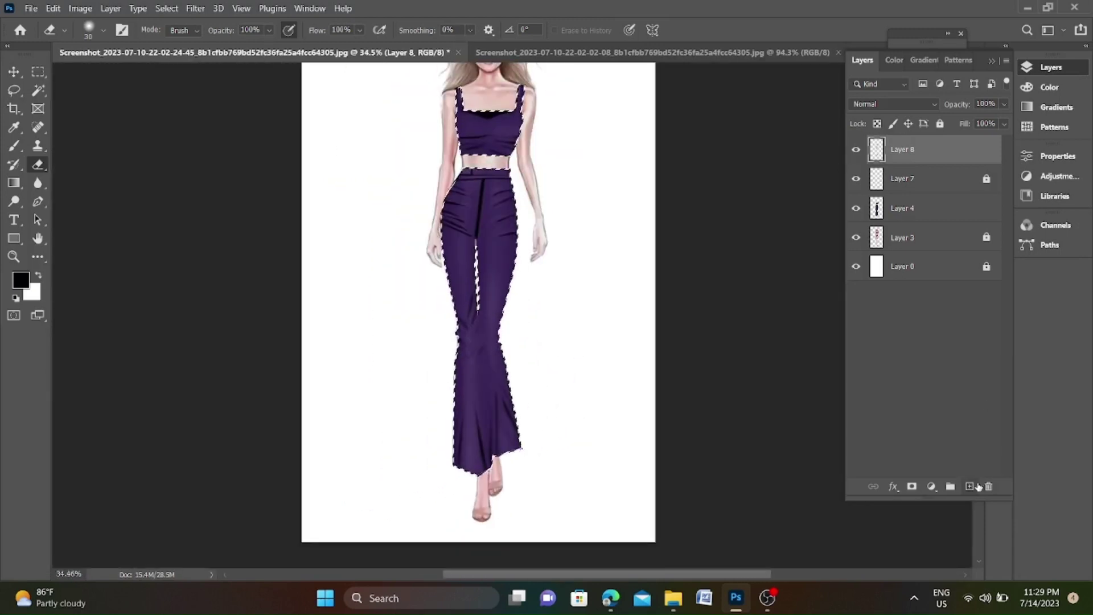
On a new layer above Layer 8, paint a dark fold line down the pants.
left_click(974, 487)
key("b")
scroll(524, 419, "up", 2)
scroll(524, 419, "up", 1)
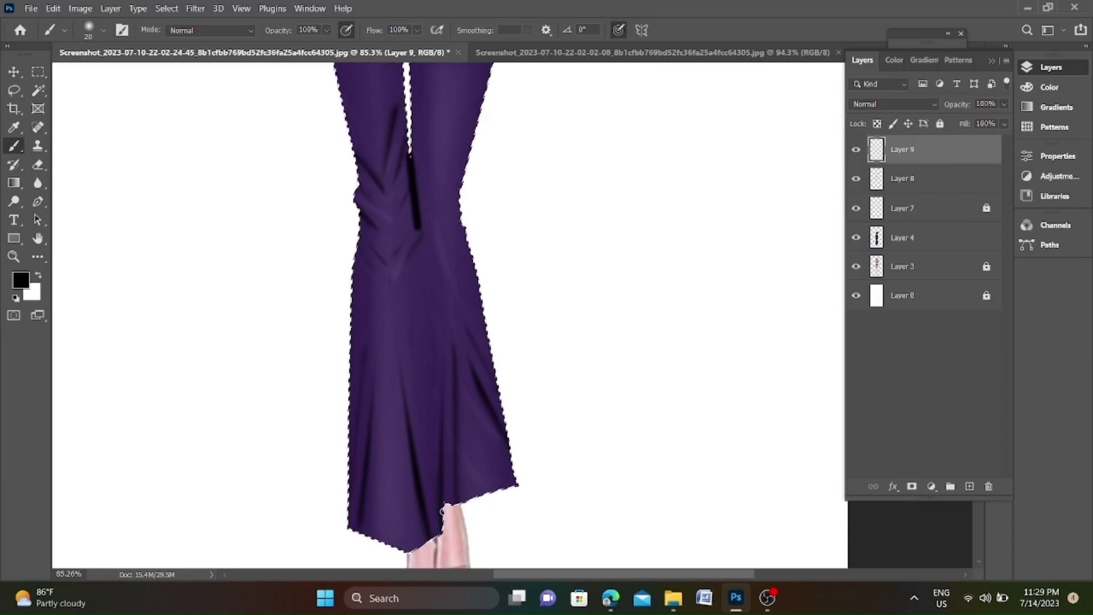
left_click_drag(442, 511, 409, 154)
scroll(399, 148, "down", 1)
Paint broad dark shading along the right edge of the pant leg.
key("e")
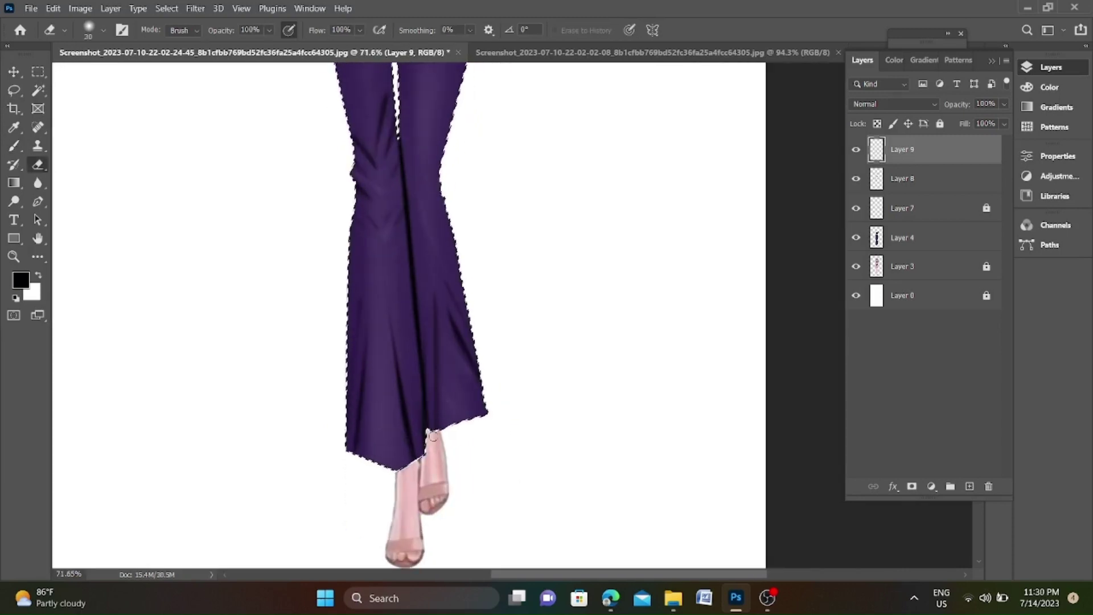
scroll(403, 128, "down", 2)
scroll(548, 179, "up", 2)
key("b")
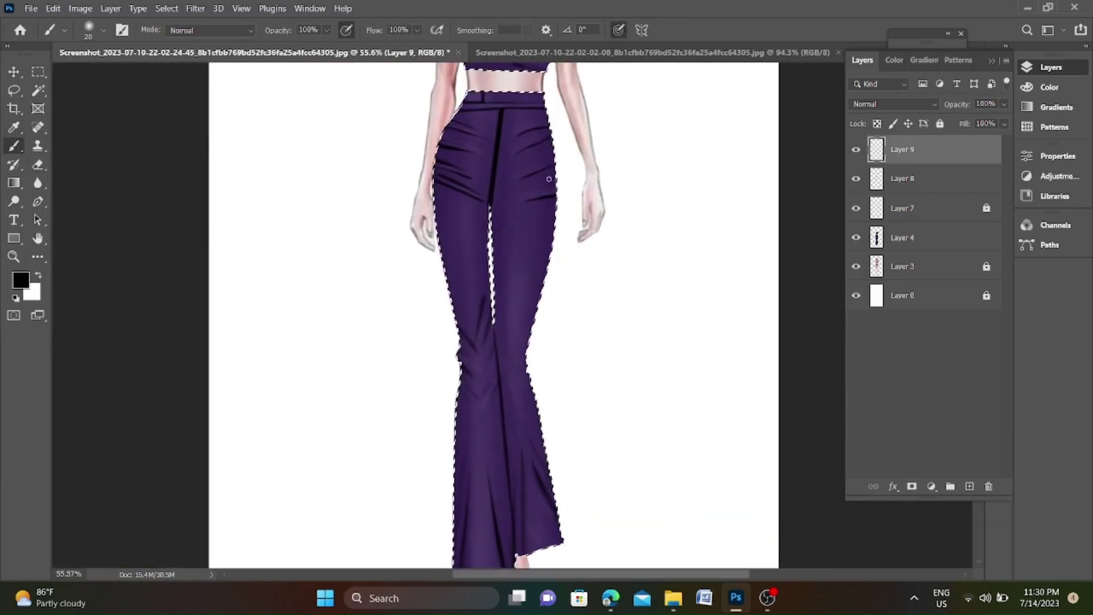
left_click_drag(552, 209, 532, 100)
scroll(532, 100, "down", 2)
scroll(541, 390, "up", 2)
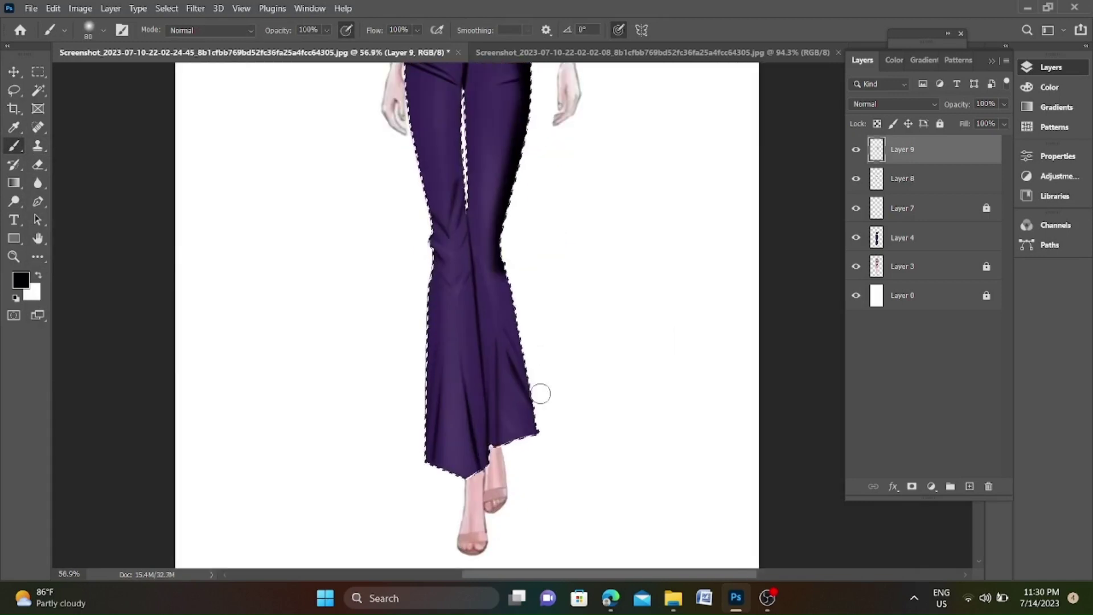
left_click_drag(541, 390, 515, 250)
scroll(435, 98, "down", 1)
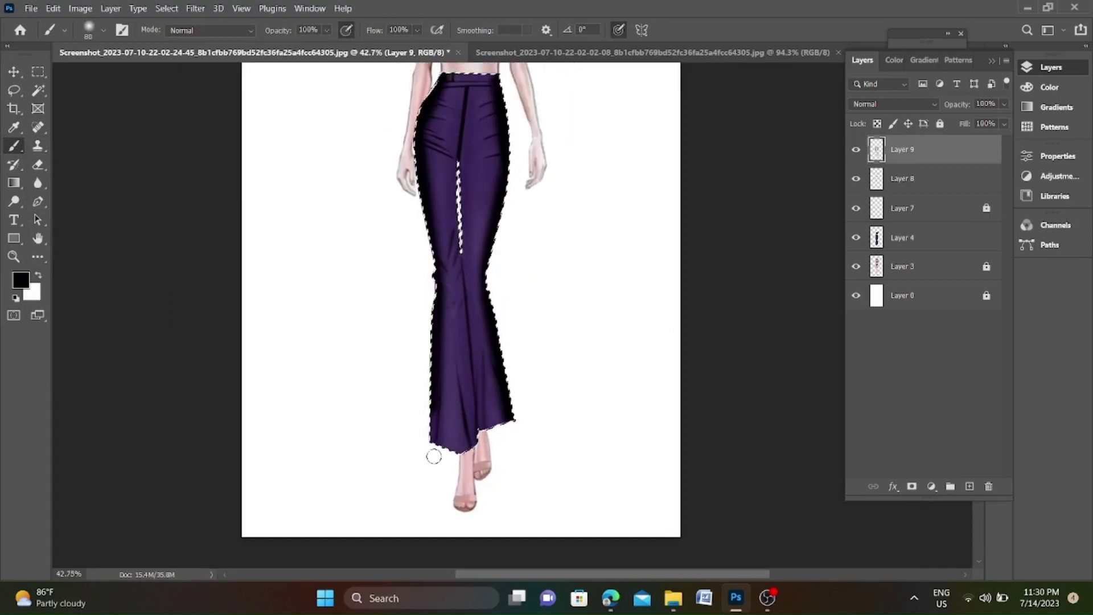
Set the eraser to size 200 at 34% opacity to soften the new shading.
key("e")
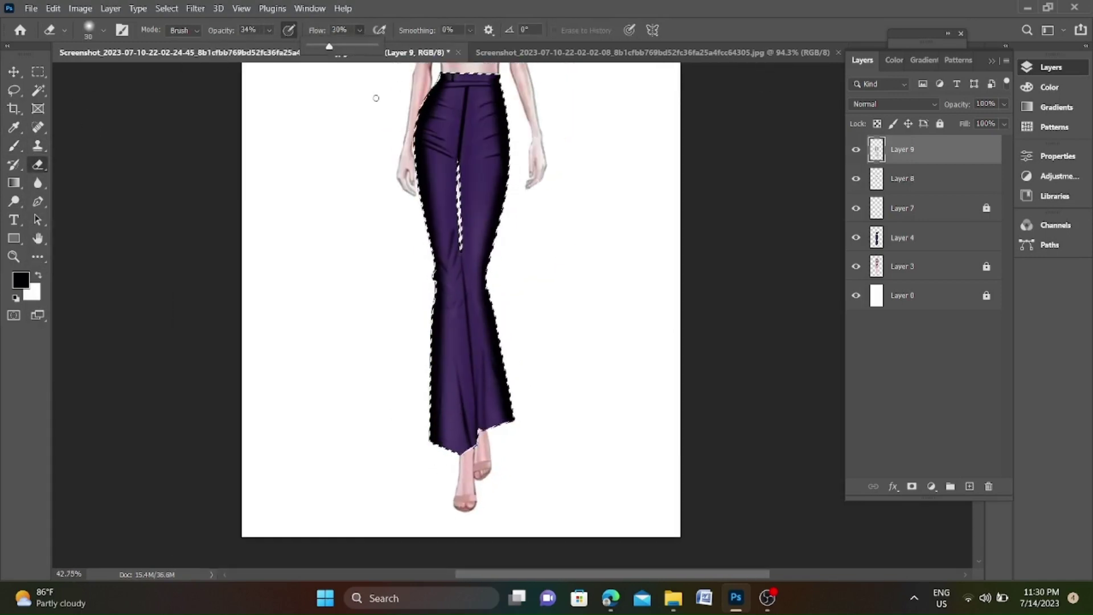
scroll(436, 93, "down", 2)
scroll(500, 366, "up", 2)
scroll(434, 219, "up", 1)
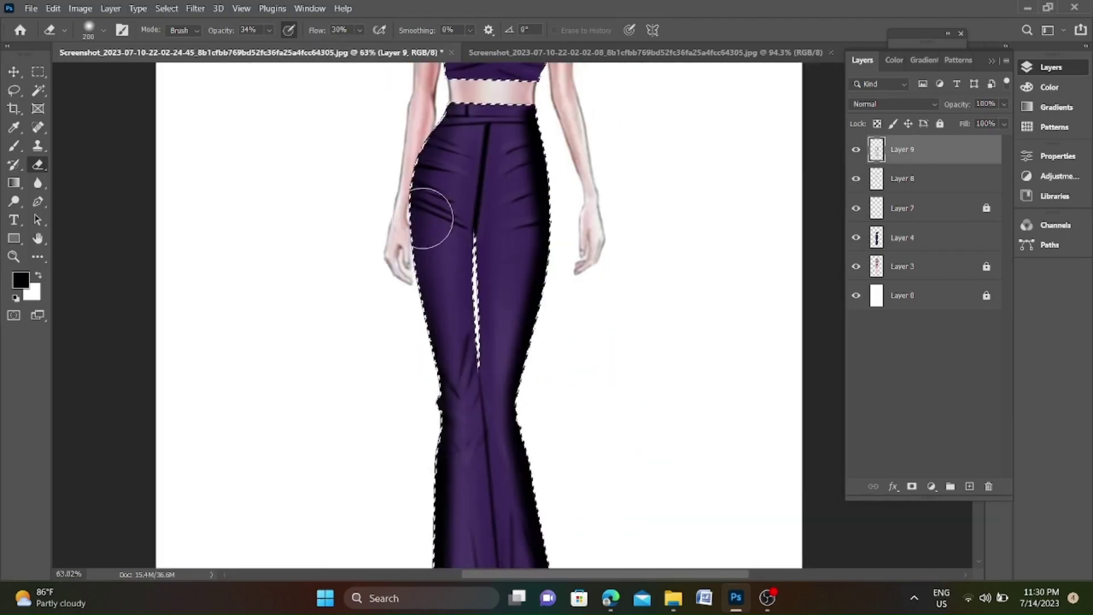
key("bracketright")
scroll(426, 305, "up", 2)
scroll(476, 415, "up", 2)
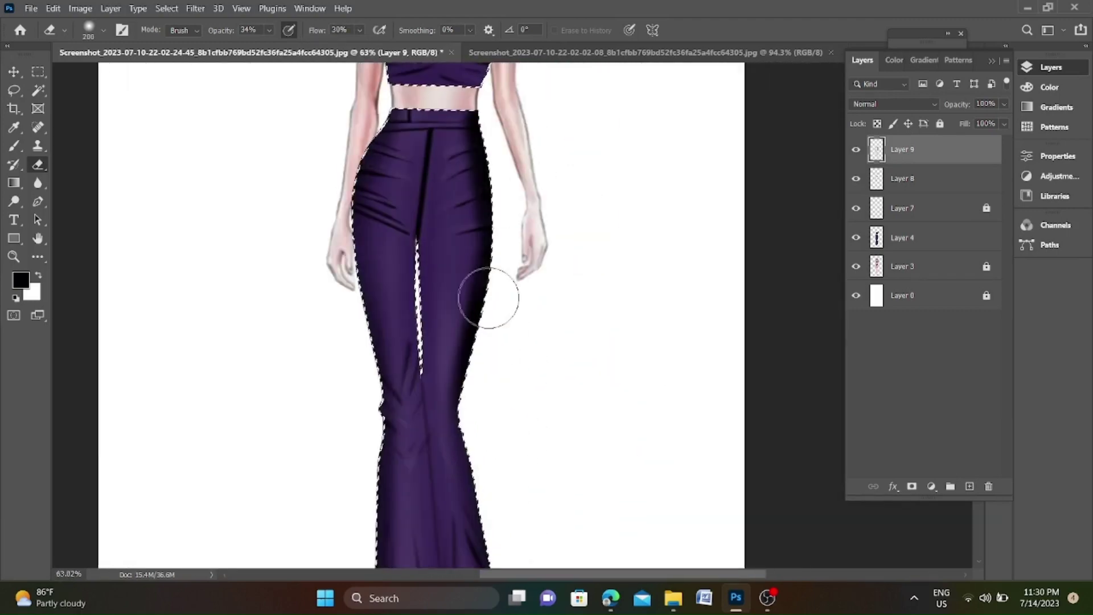
scroll(464, 138, "down", 2)
scroll(404, 207, "up", 2)
scroll(419, 180, "up", 1)
Check Layer 8, return to Layer 9, and add a new empty layer on top.
key("alt+bracketleft")
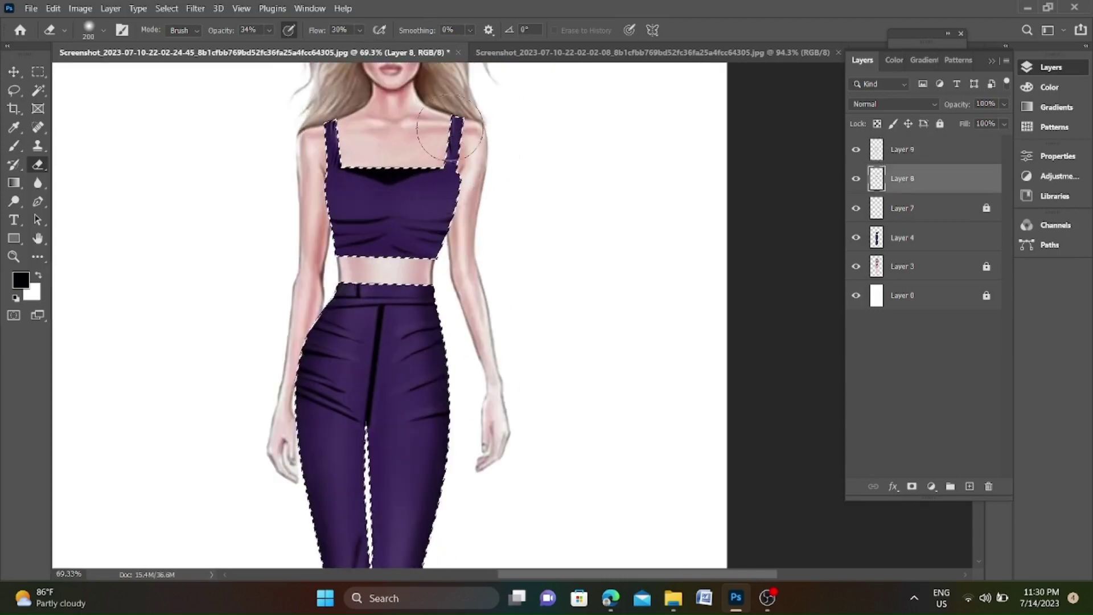
scroll(393, 193, "down", 3)
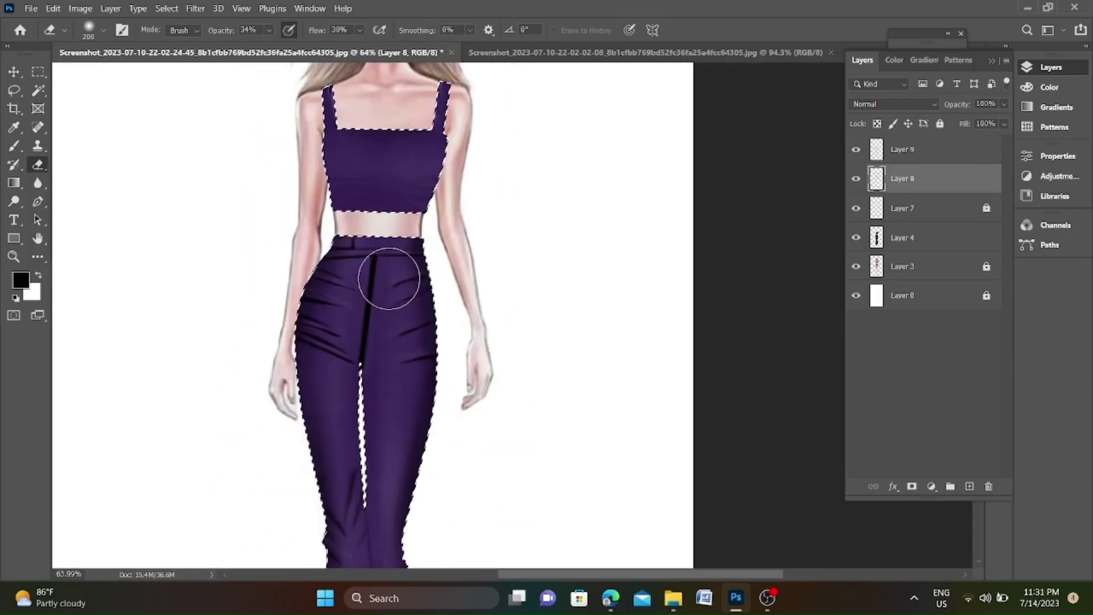
scroll(390, 268, "down", 1)
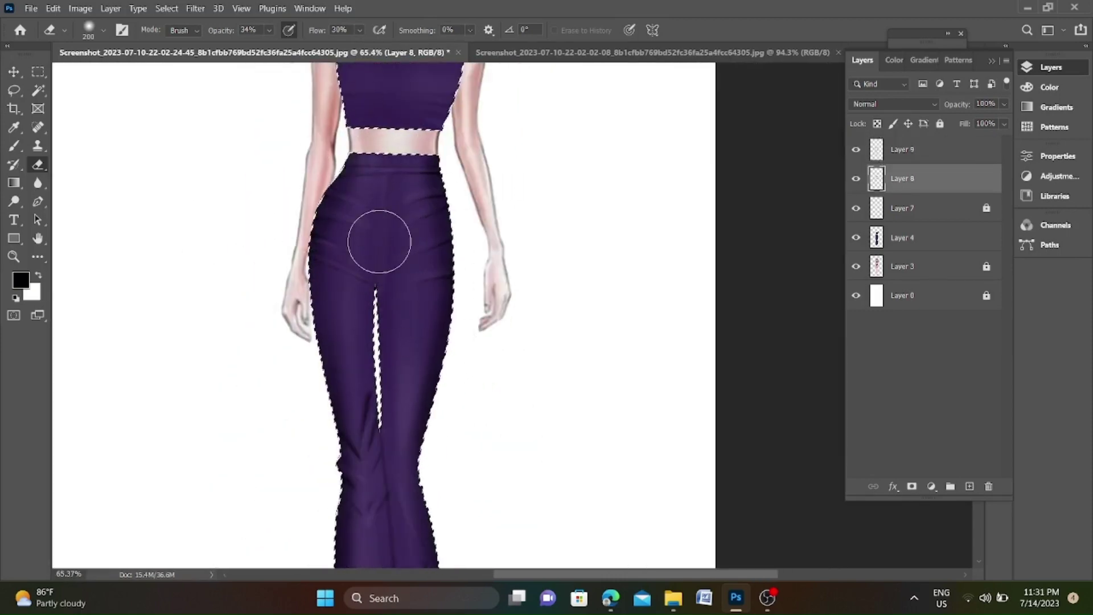
scroll(406, 314, "down", 2)
scroll(373, 175, "down", 2)
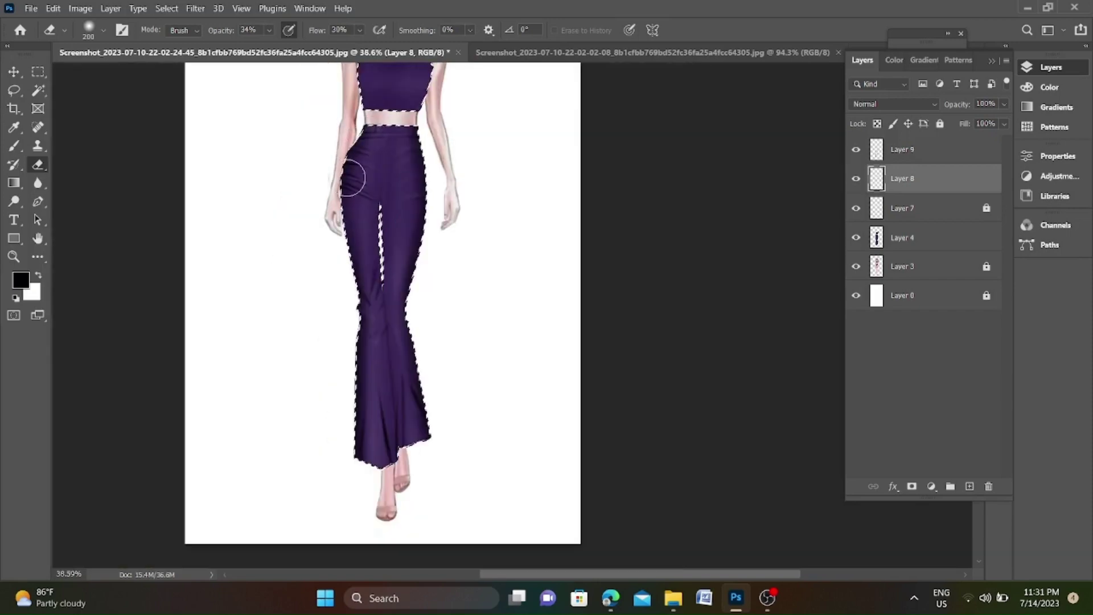
scroll(375, 379, "up", 1)
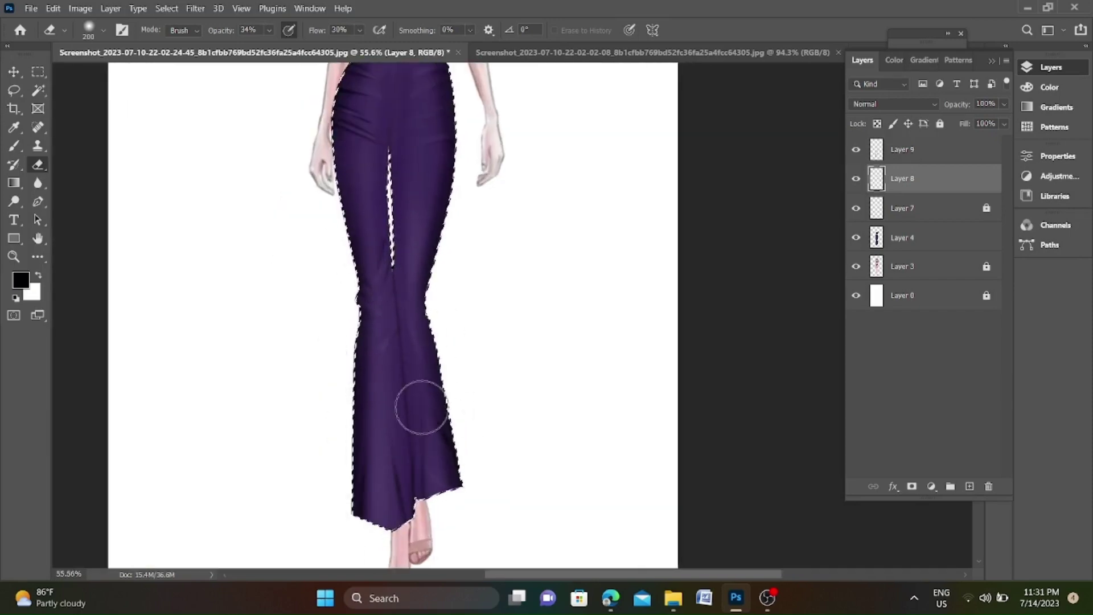
scroll(368, 353, "up", 2)
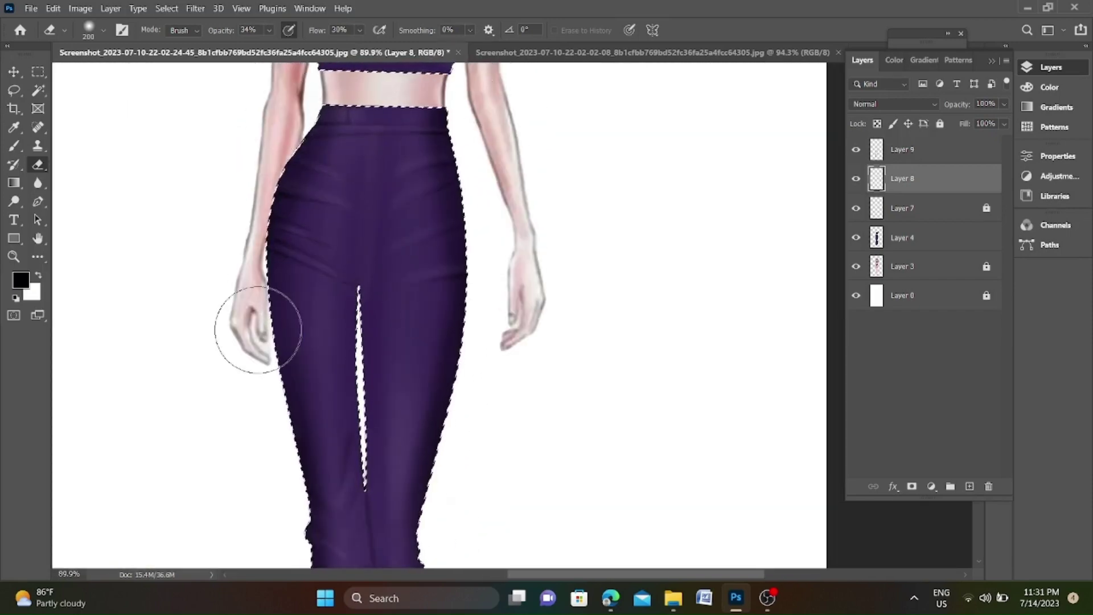
key("alt+bracketright")
scroll(452, 495, "down", 2)
scroll(398, 342, "up", 3)
scroll(397, 286, "down", 2)
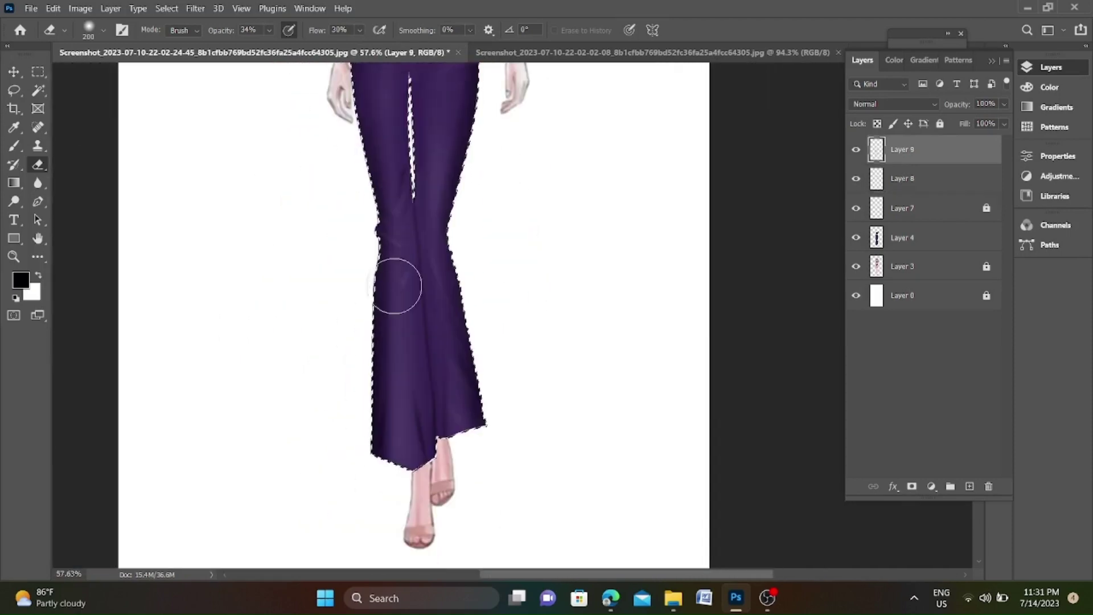
key("ctrl+shift+alt+n")
Paint black shading down the inner legs and soften it with the 34% Eraser.
key("b")
left_click_drag(293, 134, 298, 285)
left_click_drag(298, 154, 285, 455)
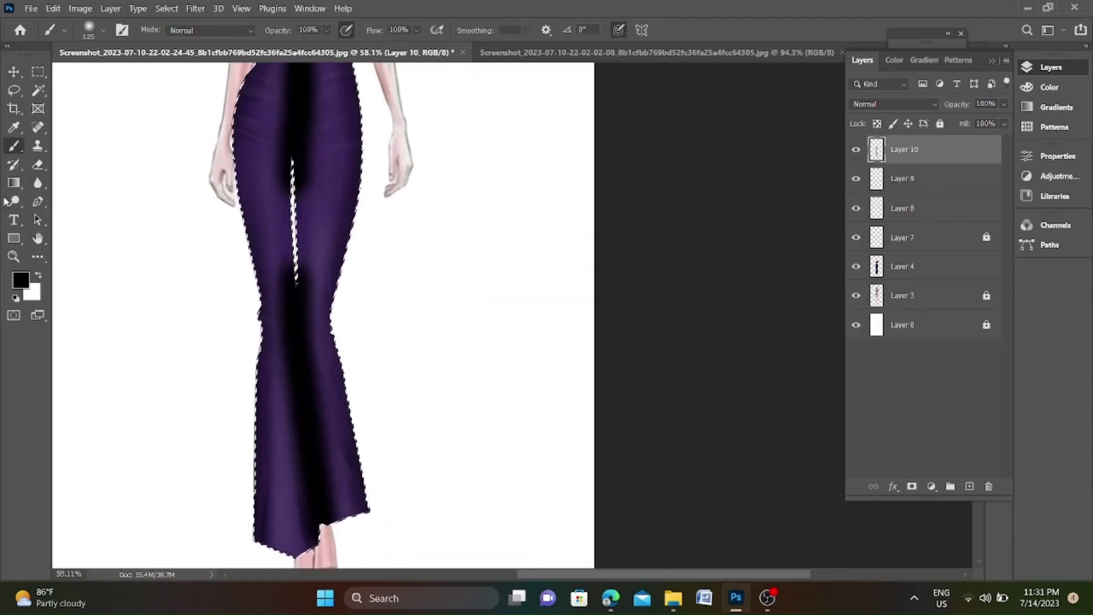
left_click(37, 164)
scroll(284, 284, "down", 2)
left_click_drag(285, 103, 285, 267)
left_click_drag(285, 187, 279, 305)
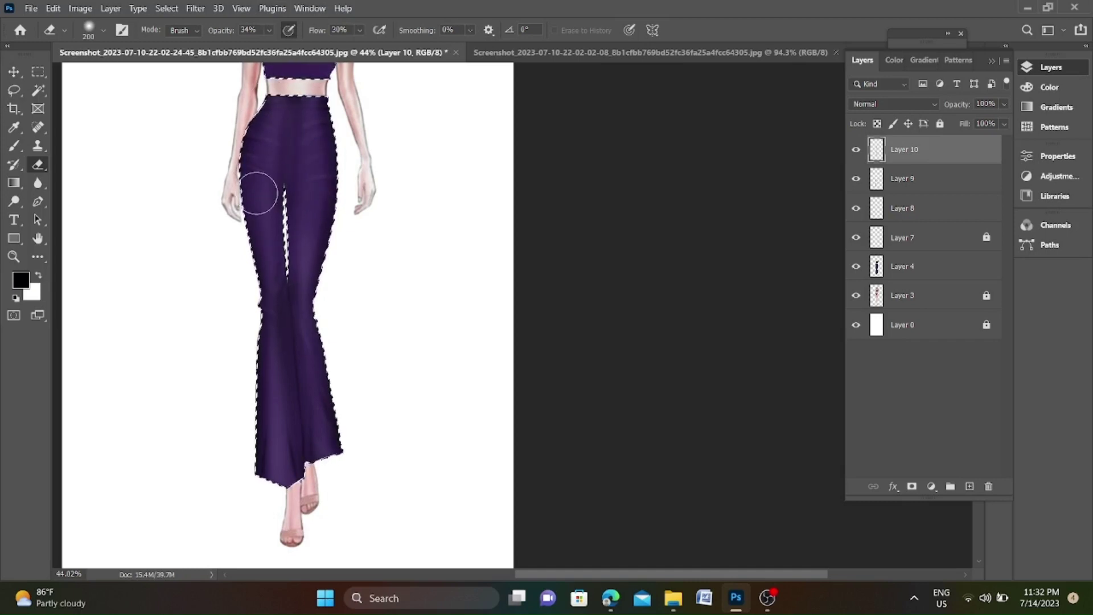
scroll(317, 434, "down", 1)
scroll(419, 366, "down", 1)
scroll(274, 171, "up", 3)
scroll(57, 172, "up", 1)
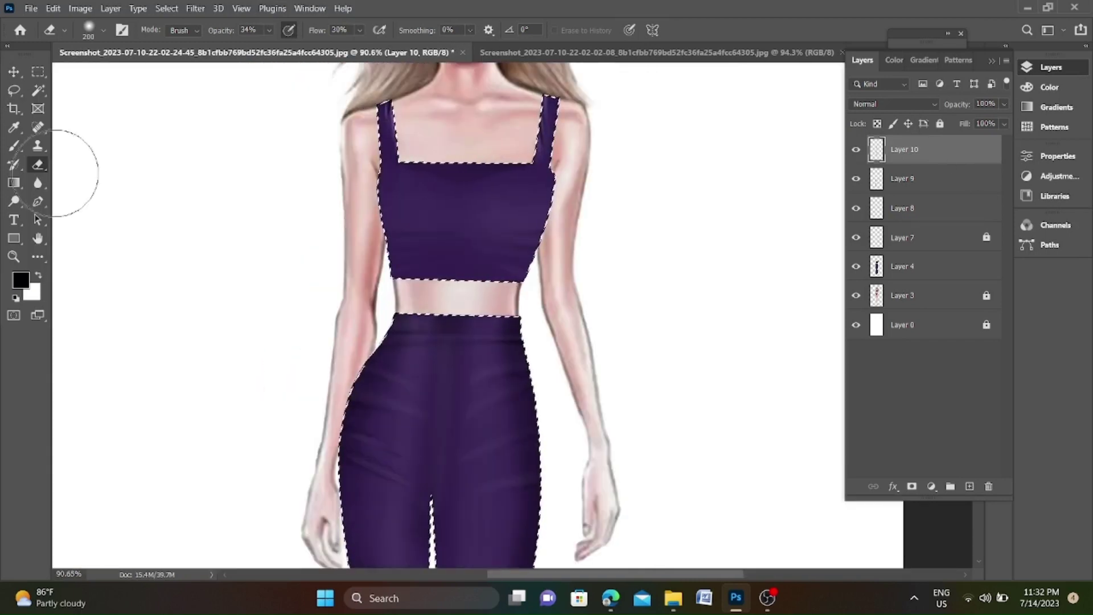
Try black shading on the lower top, undo it, and clear the clothes selection.
key("b")
mouse_move(387, 125)
left_mouse_down()
mouse_move(456, 239)
mouse_move(541, 227)
mouse_move(398, 262)
left_mouse_up()
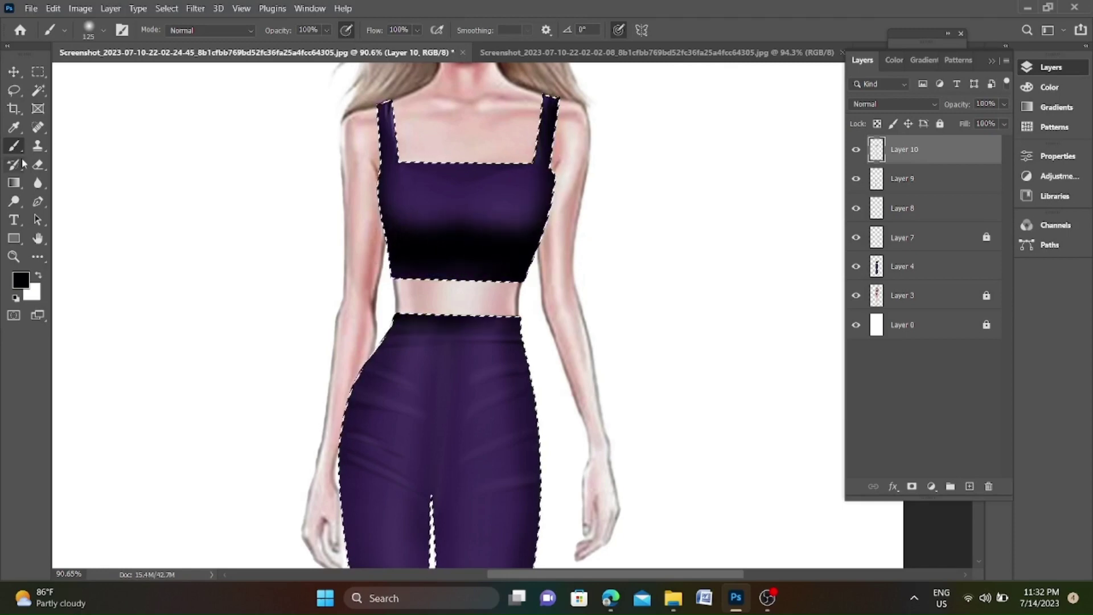
key("ctrl+z")
key("e")
left_click_drag(256, 53, 491, 52)
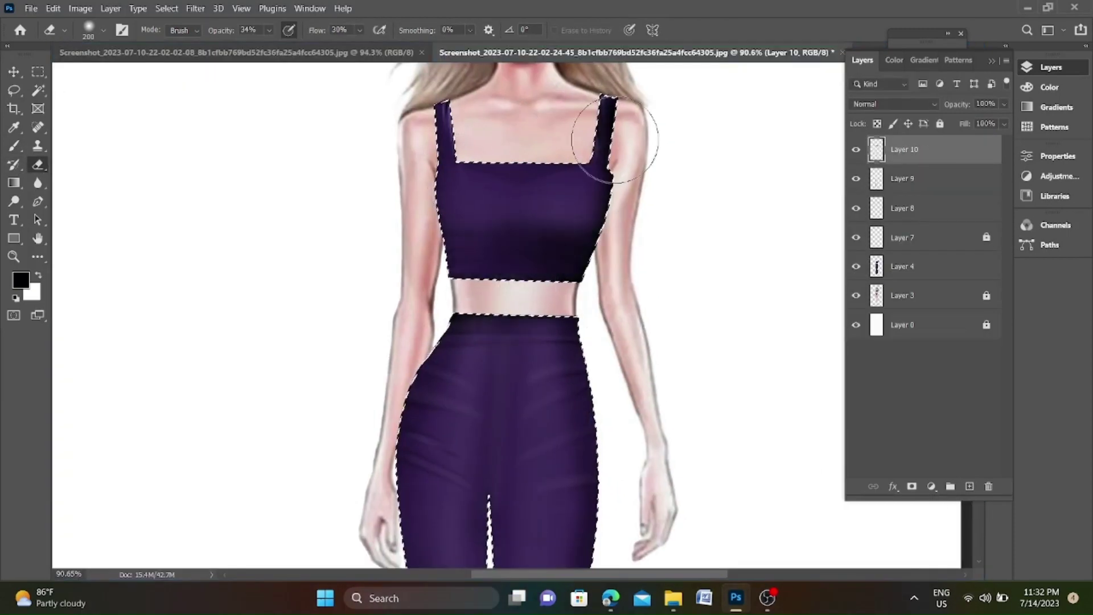
scroll(618, 171, "down", 1)
scroll(384, 174, "down", 1)
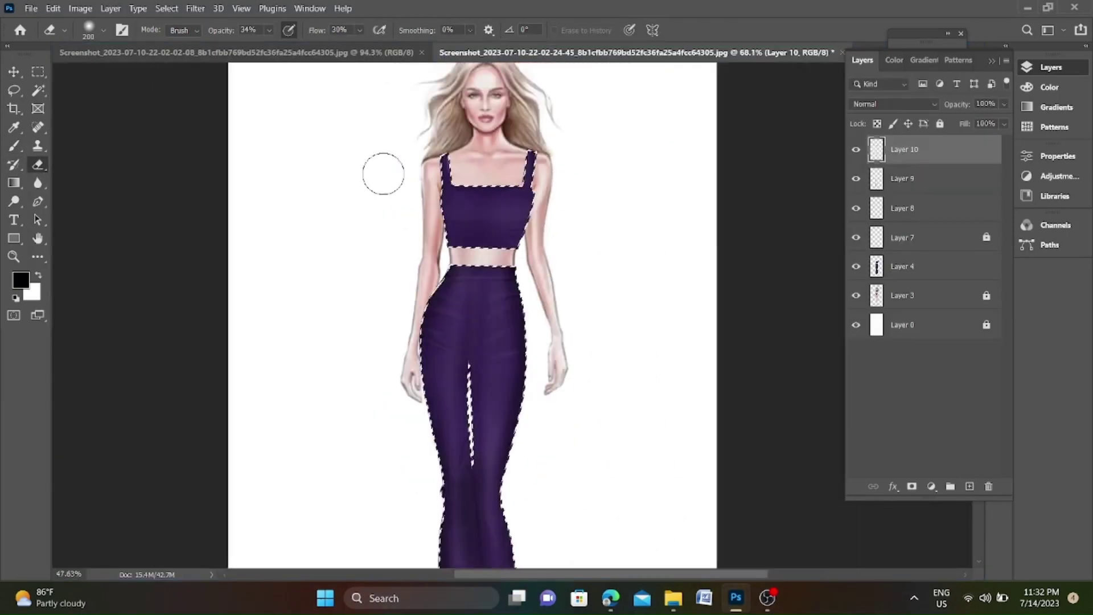
key("ctrl+d")
scroll(384, 174, "down", 1)
scroll(422, 259, "up", 2)
Paint a dark crease down the middle of the pants, soften it, then deselect.
key("b")
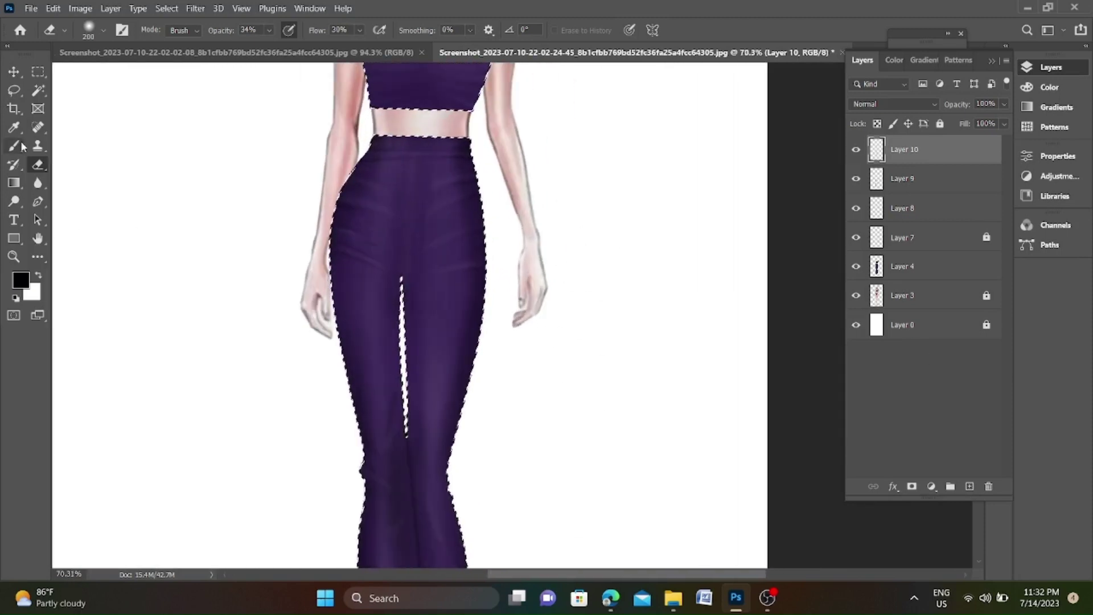
scroll(408, 195, "up", 2)
left_click(430, 135)
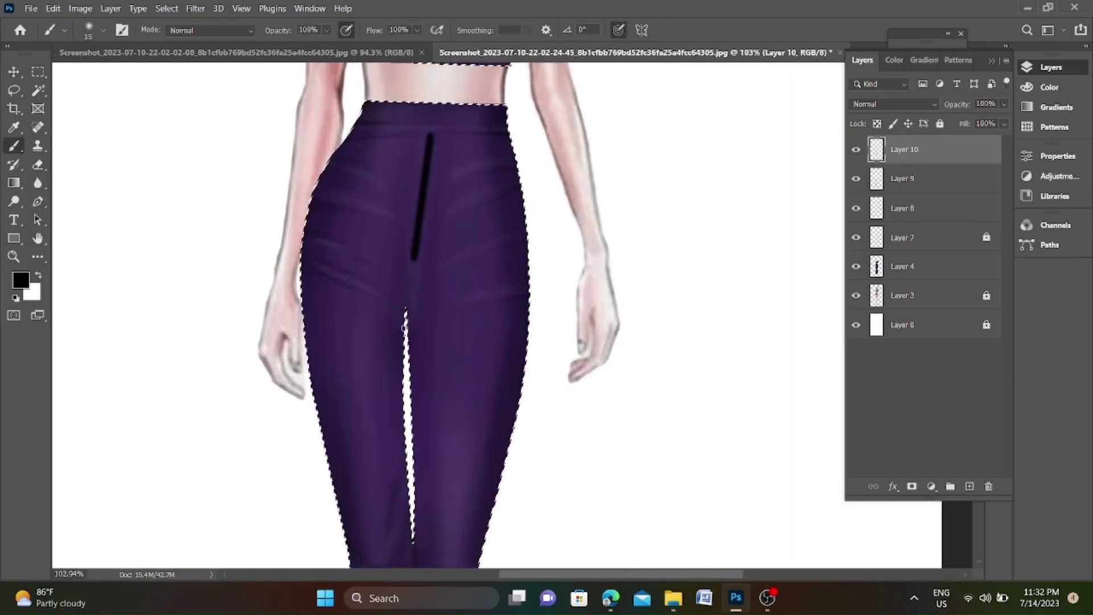
left_click_drag(429, 136, 405, 307)
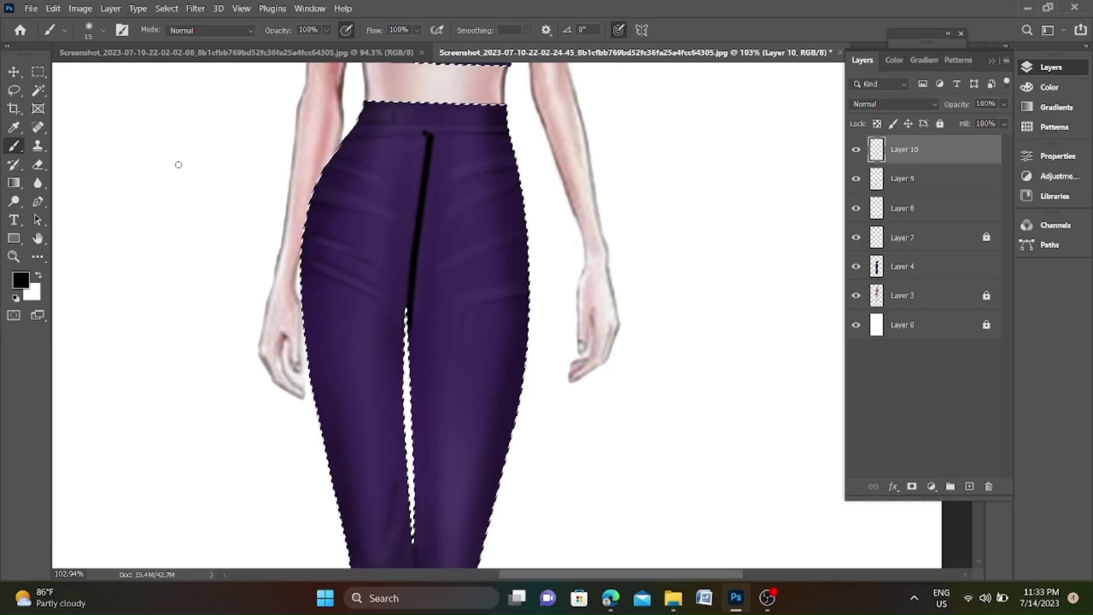
key("e")
mouse_move(420, 153)
left_mouse_down()
mouse_move(408, 325)
mouse_move(441, 176)
mouse_move(418, 319)
mouse_move(435, 141)
left_mouse_up()
scroll(435, 132, "down", 5)
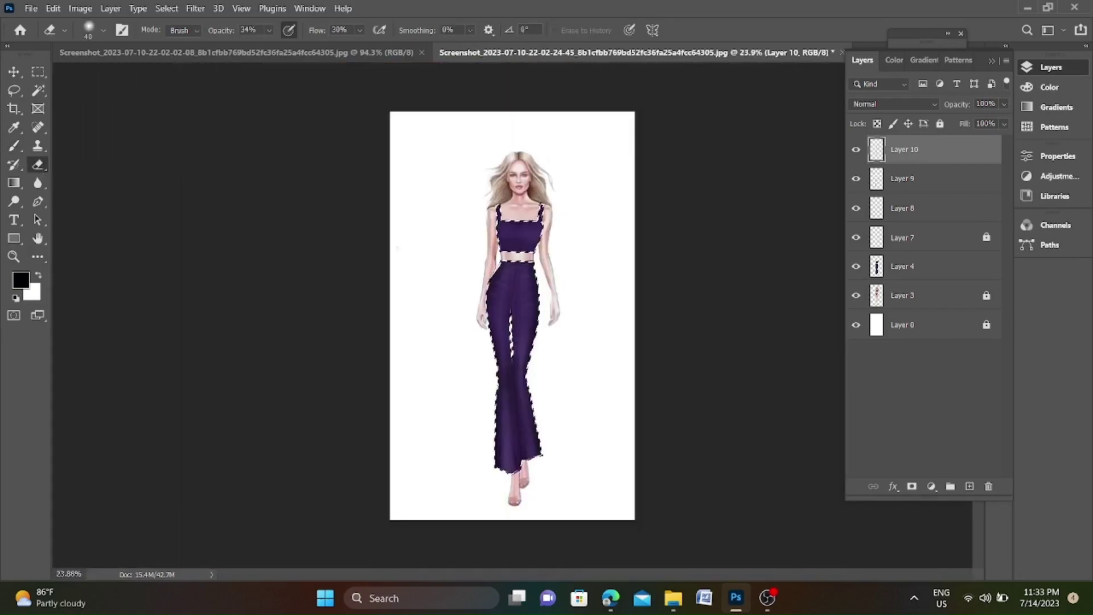
key("ctrl+d")
scroll(525, 339, "up", 2)
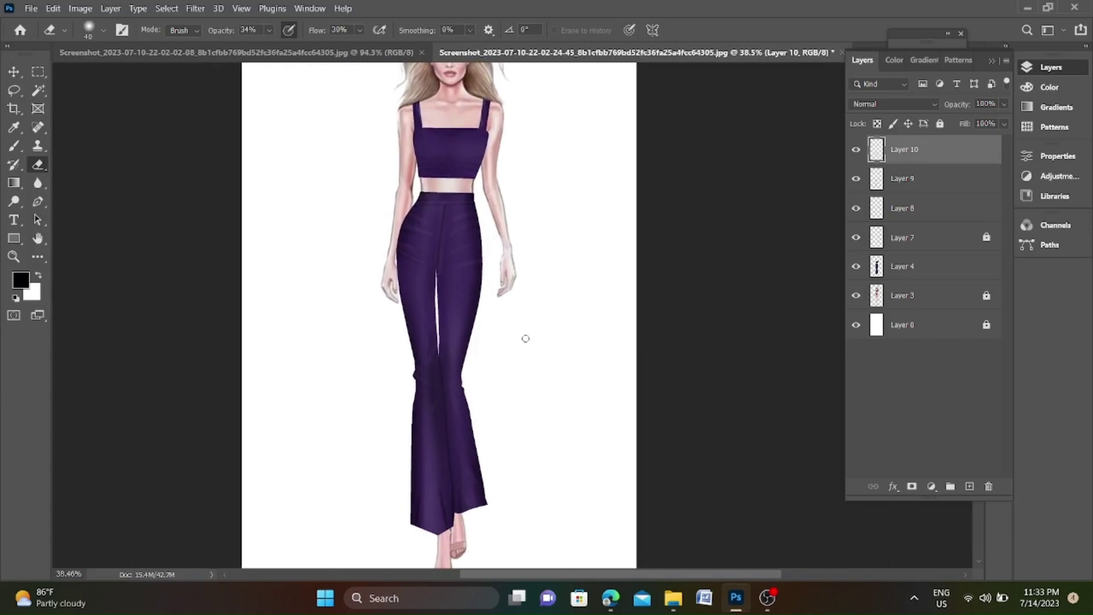
Merge the shading layers, including Layer 7, into one layer named shadow.
left_click(902, 178)
left_click(902, 207, "shift")
key("Delete")
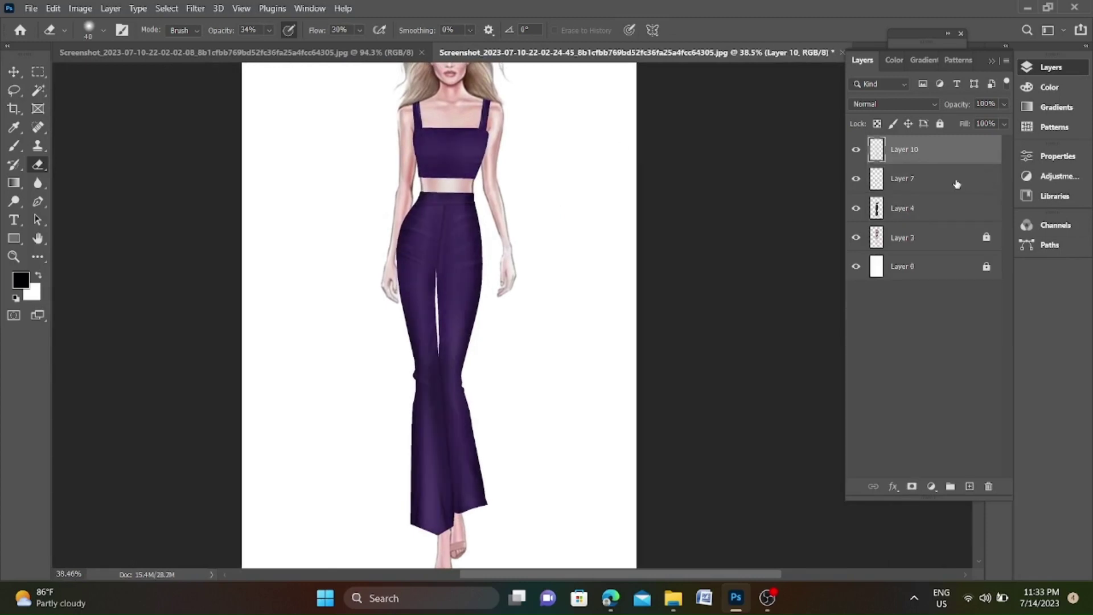
left_click(956, 184)
key("Delete")
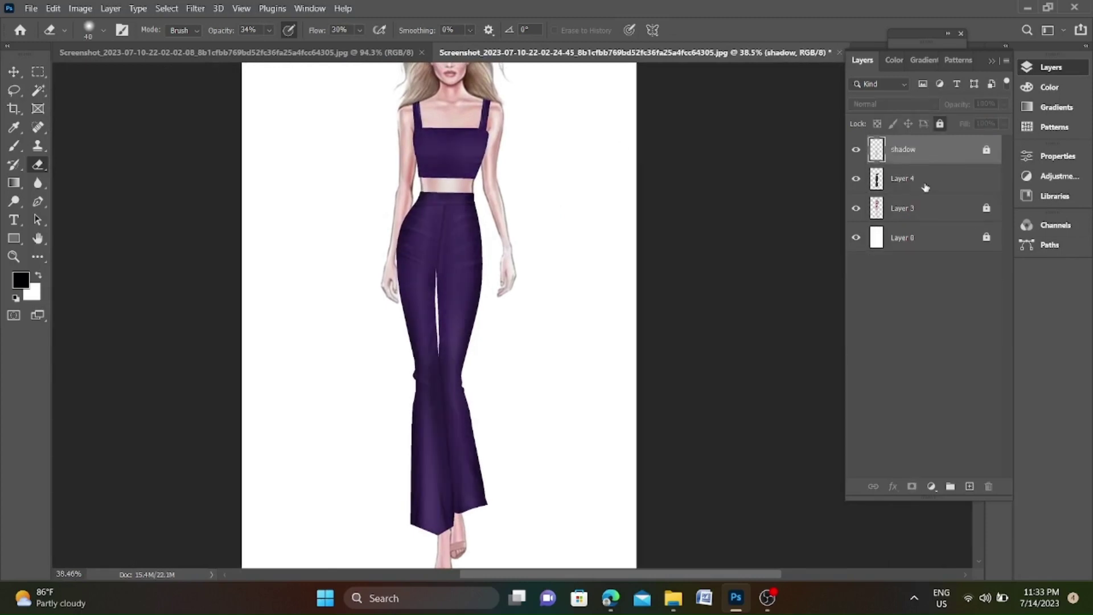
On a new layer, outline the hat shape and fill it with the outfit's dark purple.
left_click(969, 486)
scroll(557, 188, "up", 3)
key("p")
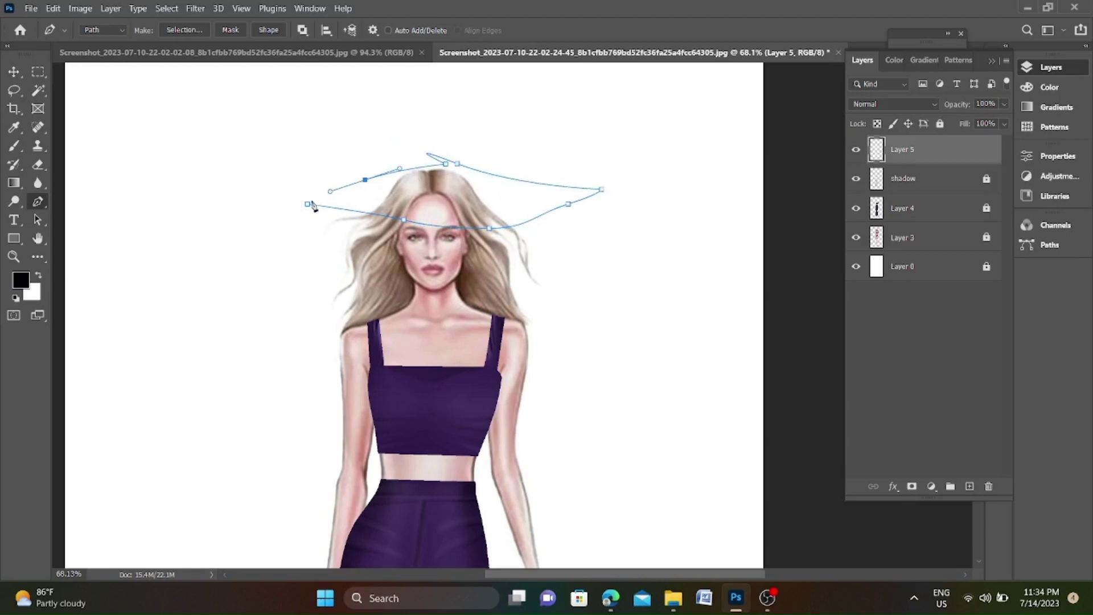
scroll(297, 205, "up", 3)
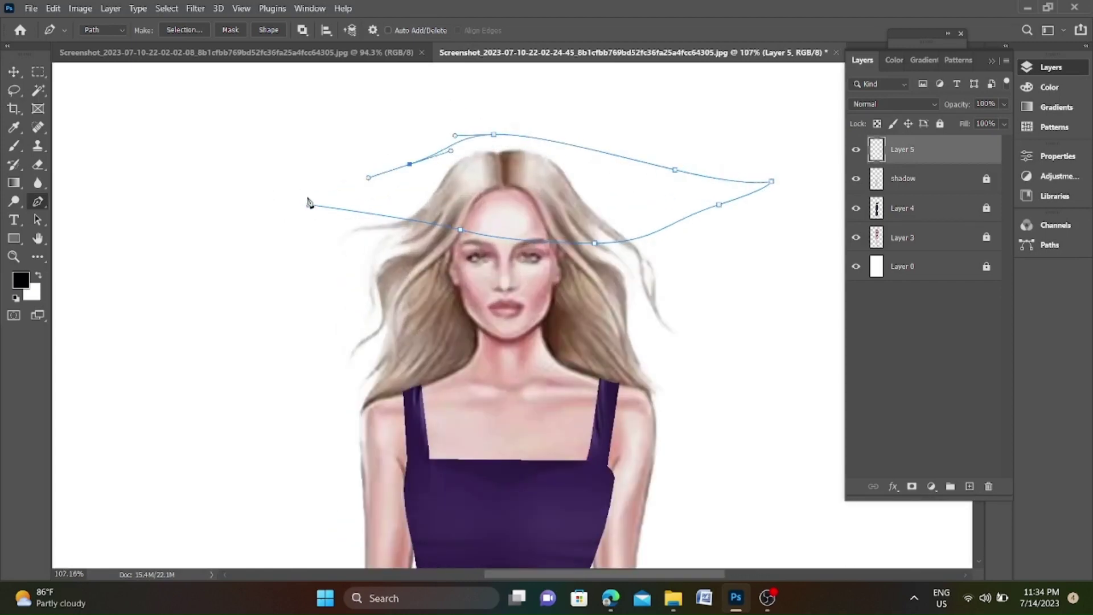
scroll(355, 189, "down", 3)
scroll(355, 190, "up", 3)
key("i")
left_click(379, 284)
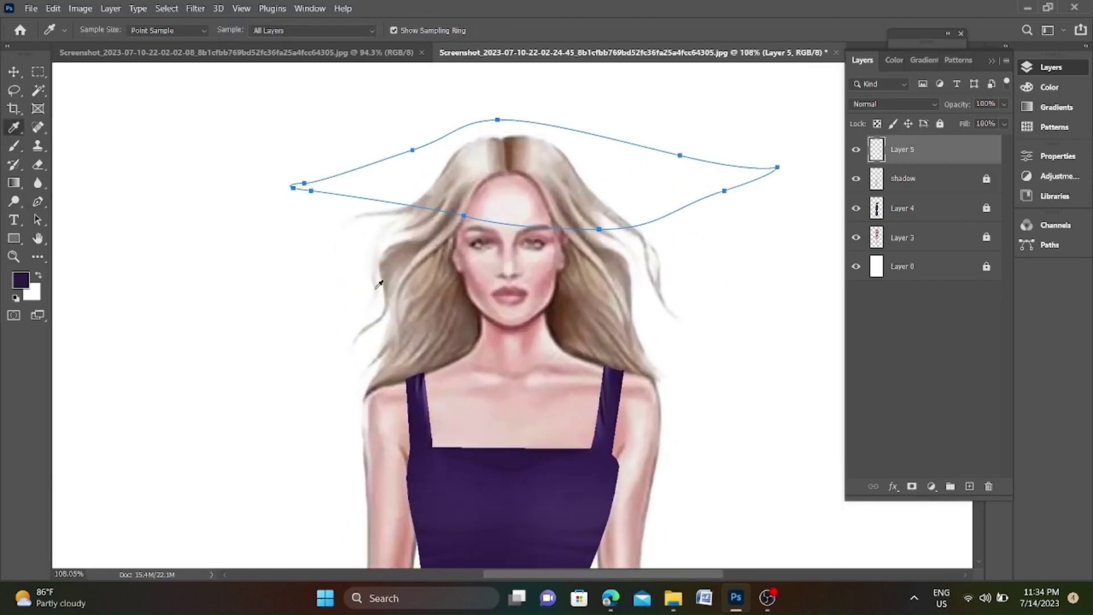
key("alt+BackSpace")
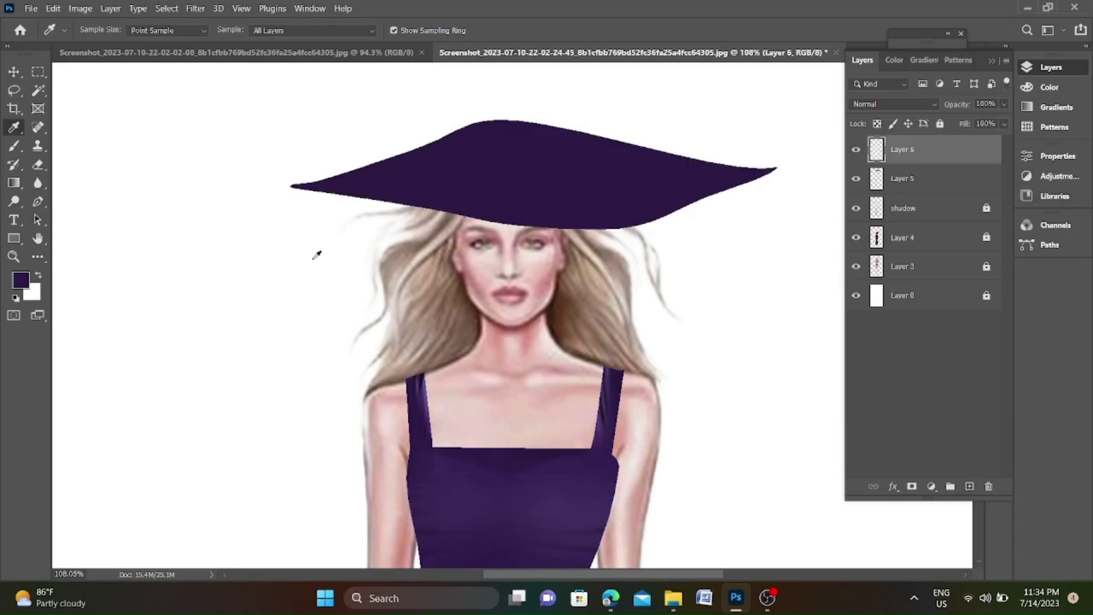
Outline and fill the wide dark purple brim, then send its layer behind the figure.
left_click(38, 202)
scroll(272, 178, "up", 2)
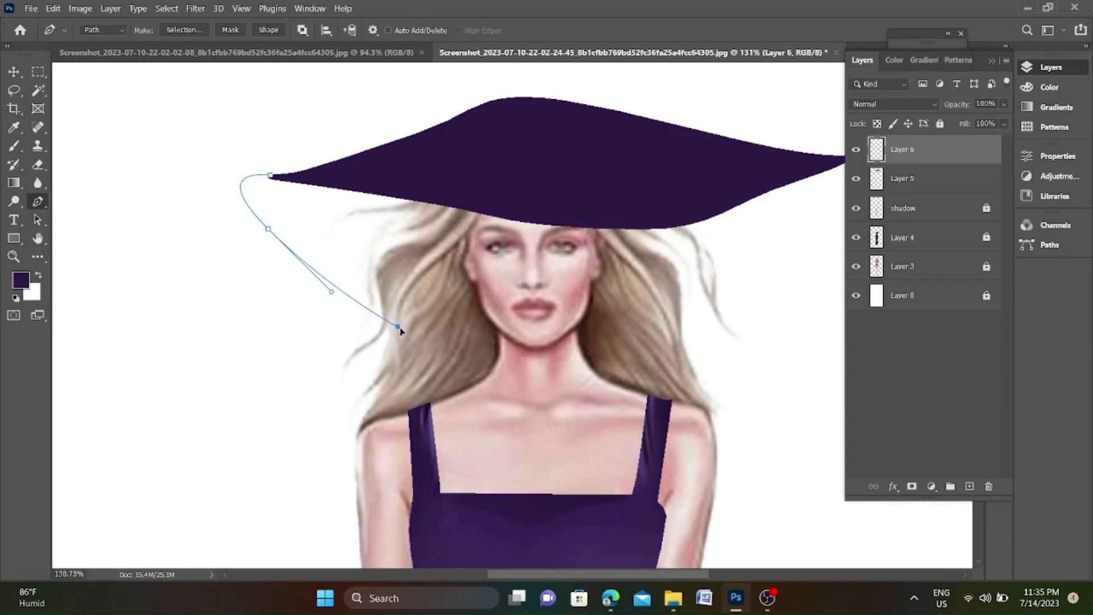
scroll(683, 346, "down", 1)
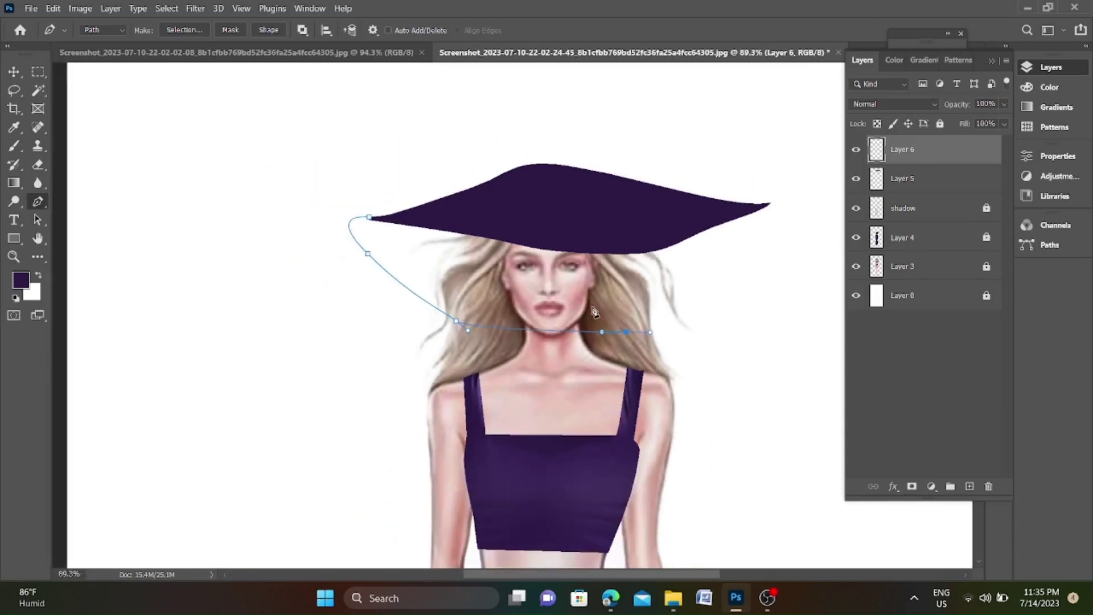
left_click_drag(763, 217, 790, 187)
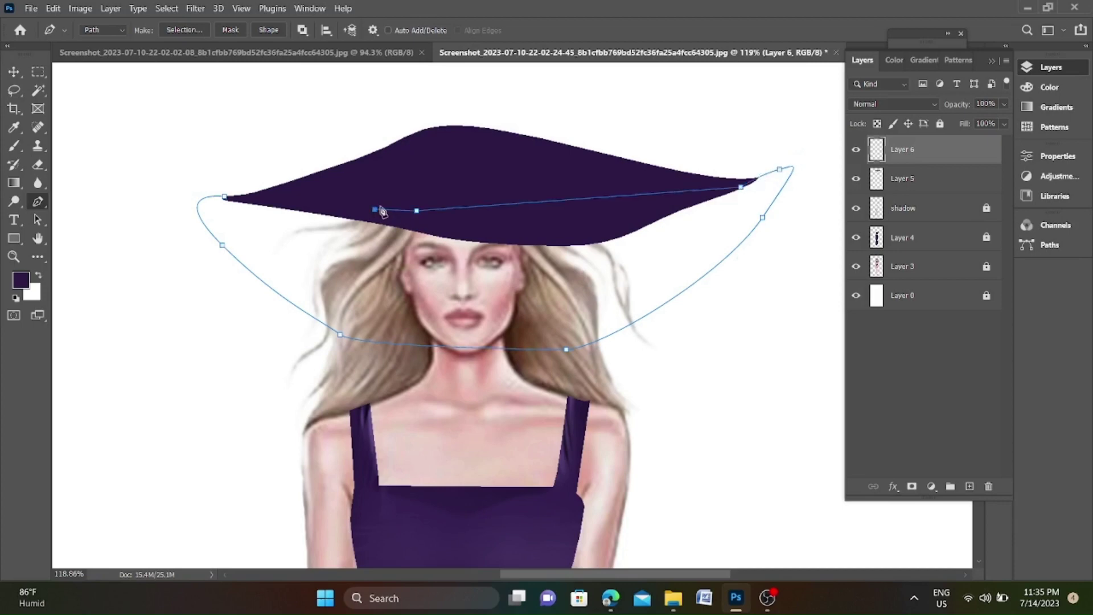
left_click(375, 210)
key("ctrl+Return")
key("alt+BackSpace")
key("ctrl+d")
key("ctrl+bracketleft")
key("ctrl+bracketleft")
key("ctrl+bracketleft")
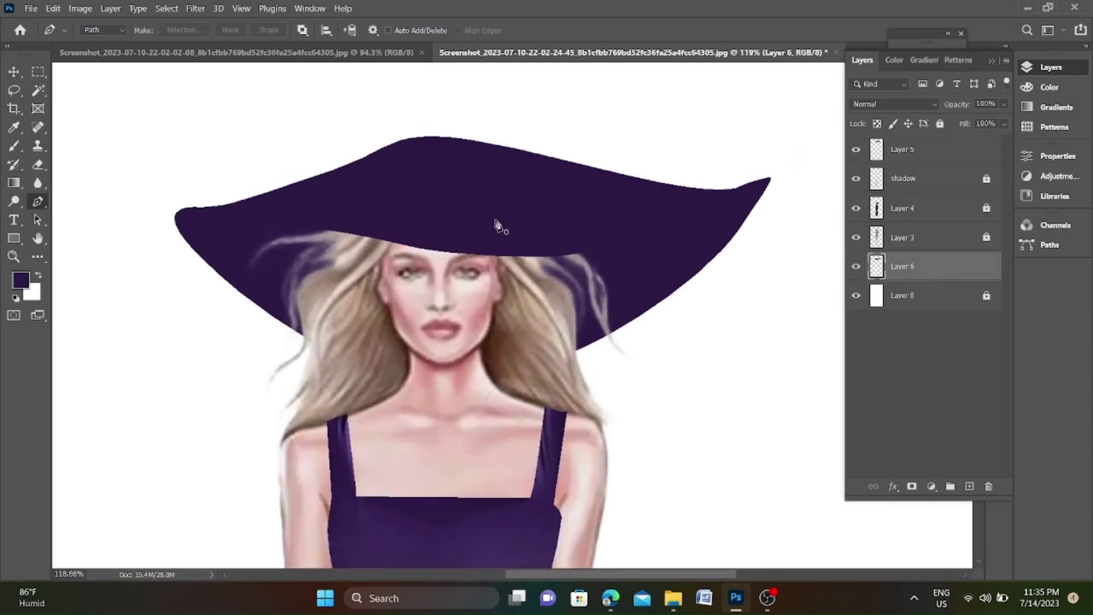
key("alt+period")
scroll(694, 191, "up", 1)
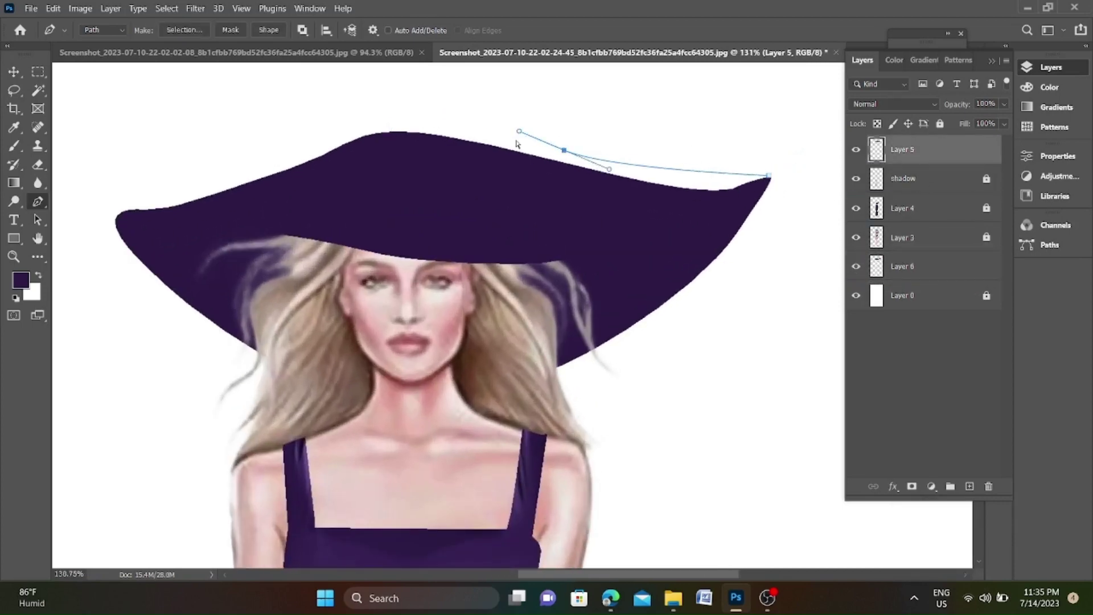
Fill the hat-top outline with purple, redoing it after a mis-keyed deselect.
key("ctrl+Return")
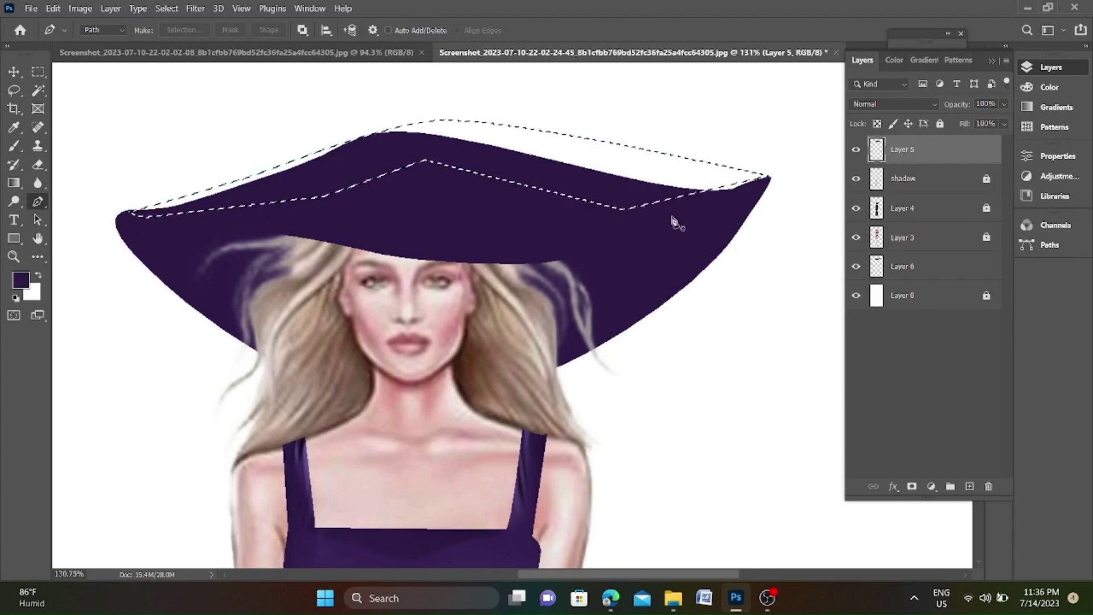
key("alt+BackSpace")
key("ctrl+f")
left_click(581, 35)
key("ctrl+d")
key("ctrl+z")
key("ctrl+z")
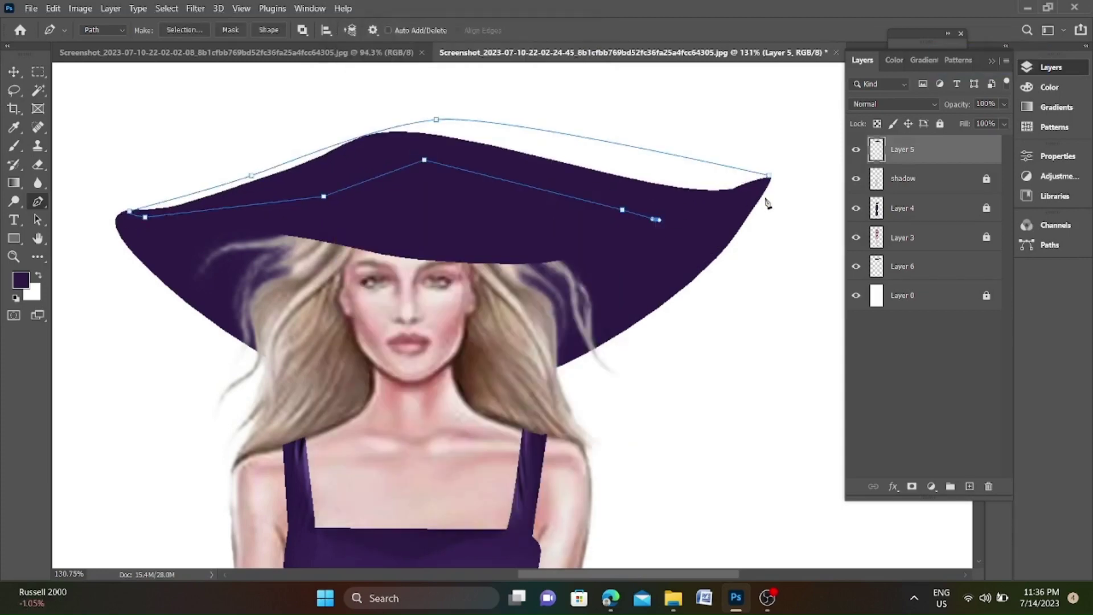
key("ctrl+Return")
key("alt+BackSpace")
key("ctrl+d")
scroll(351, 185, "up", 2)
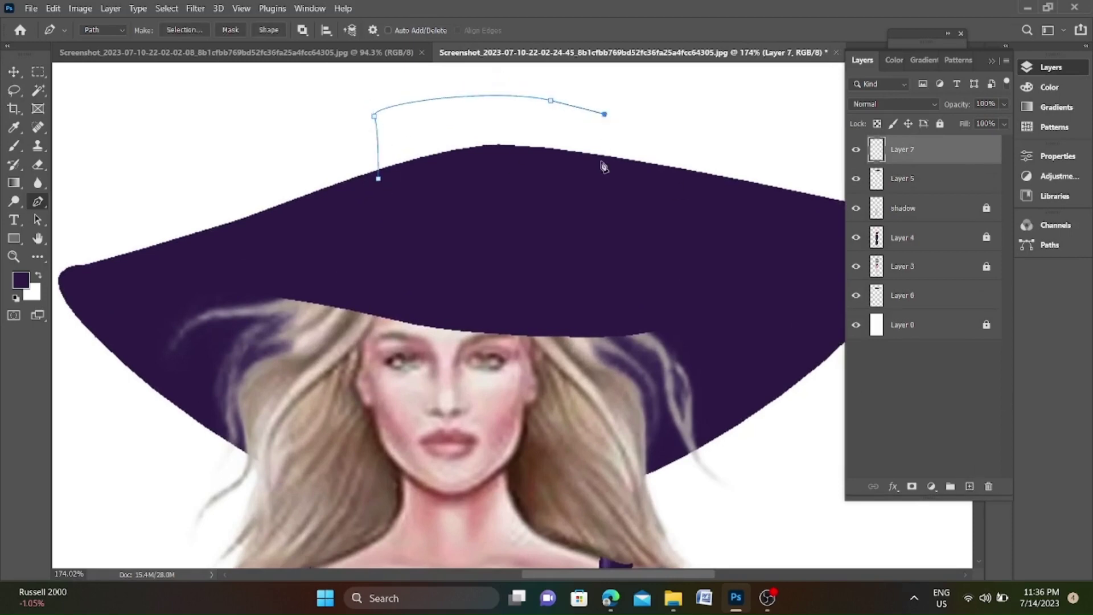
Fill the crown shape with purple and move its layer below Layer 5.
key("alt+BackSpace")
key("ctrl+d")
key("ctrl+bracketleft")
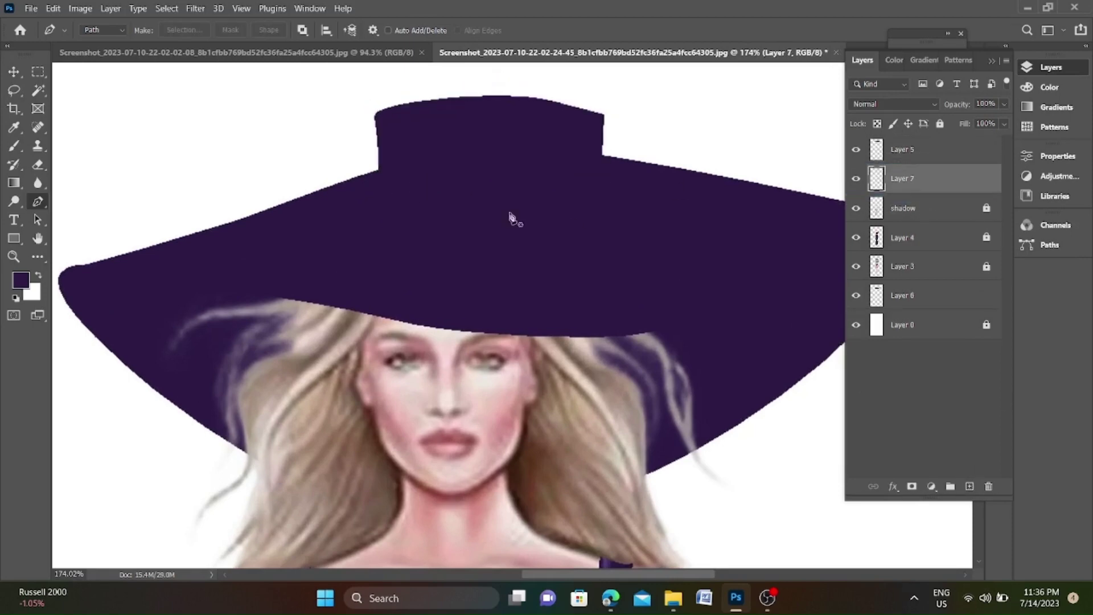
scroll(510, 220, "down", 5)
scroll(454, 154, "up", 3)
key("alt+bracketright")
Trace a new outline along the crown's edge and select the brim layer, Layer 6.
left_click(518, 167)
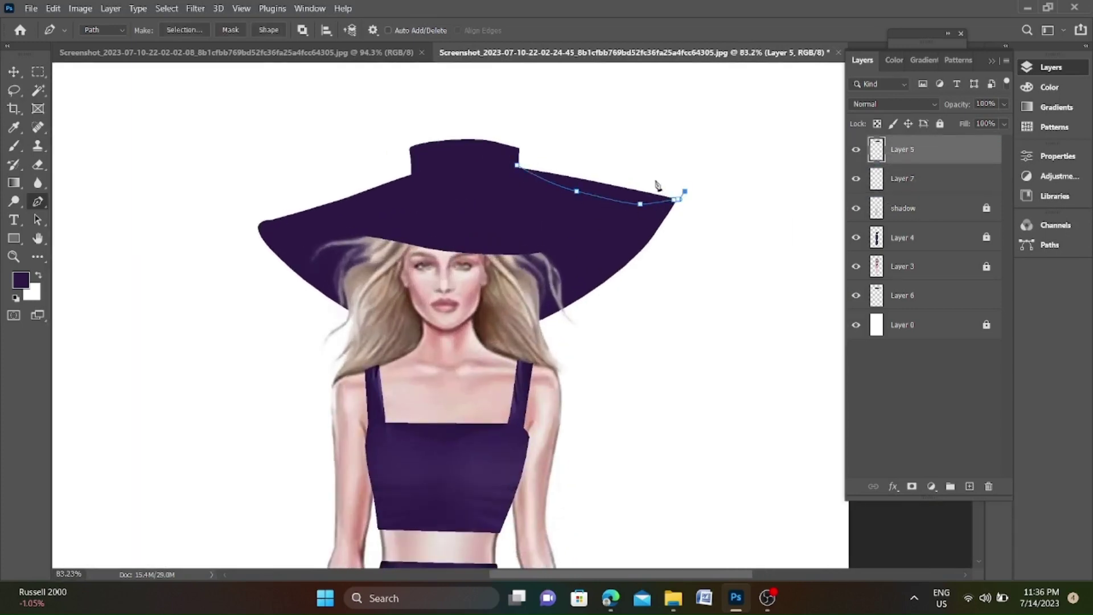
scroll(398, 203, "up", 3)
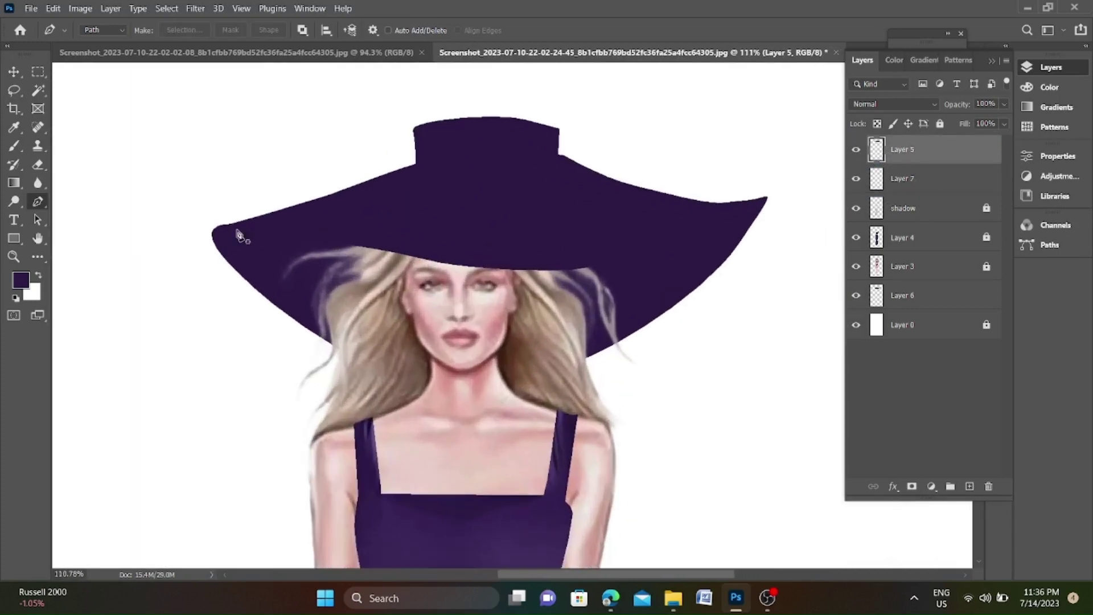
scroll(415, 195, "right", 3)
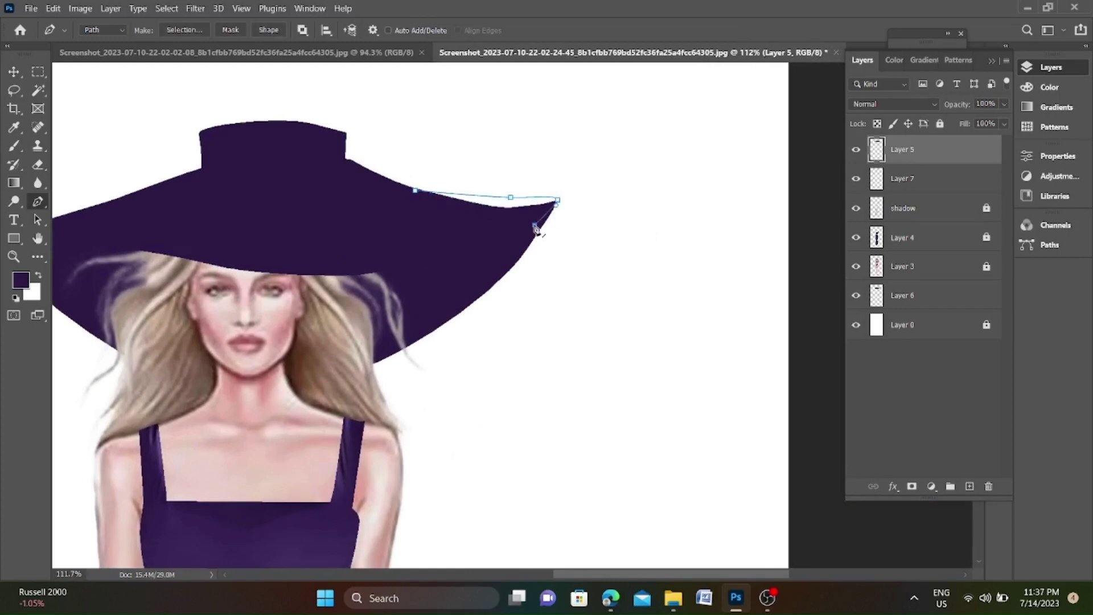
scroll(535, 228, "down", 4)
scroll(493, 153, "up", 3)
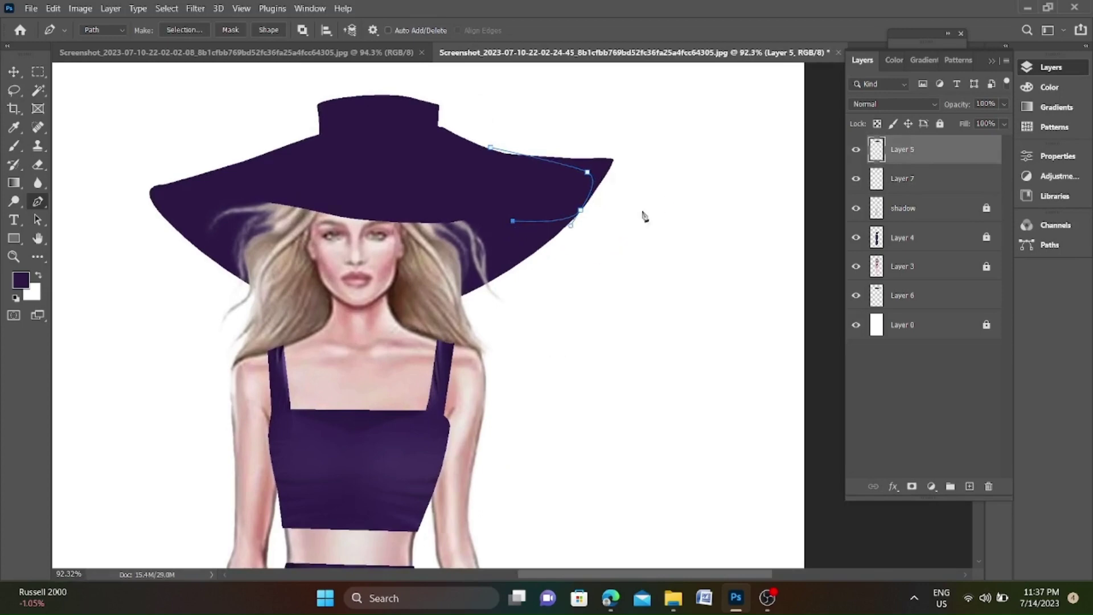
left_click(923, 299)
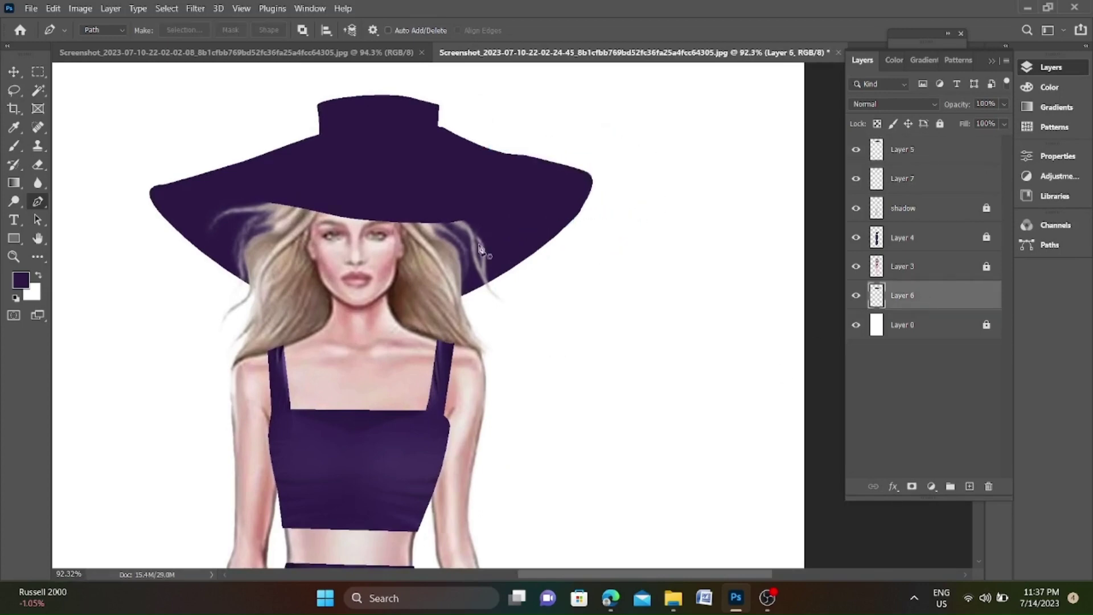
scroll(481, 251, "down", 5)
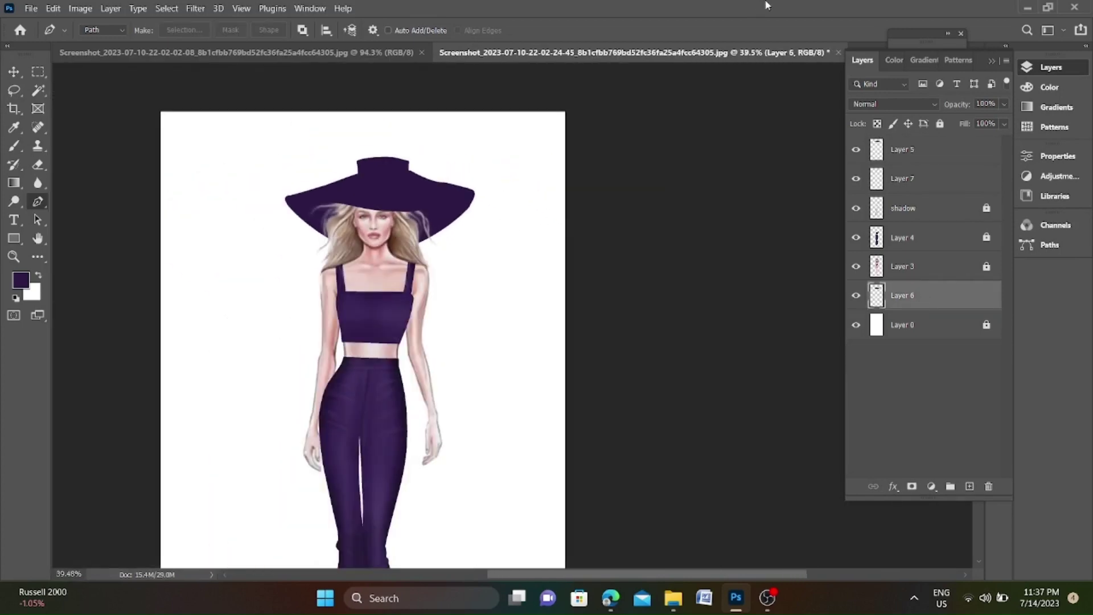
On a new layer, choose lavender PANTONE 2635 C from the Color Libraries for highlights.
left_click(921, 152)
left_click(21, 279)
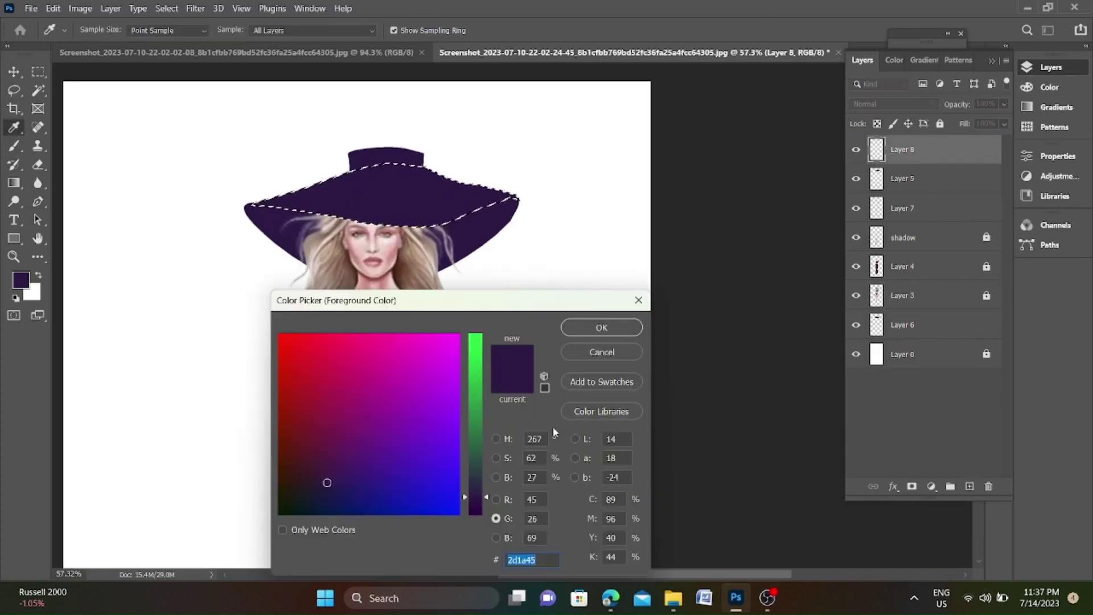
left_click(588, 411)
left_click(360, 357)
key("Return")
key("b")
Paint lavender highlights across the hat brim, then erase part of them back.
left_click_drag(353, 183, 512, 193)
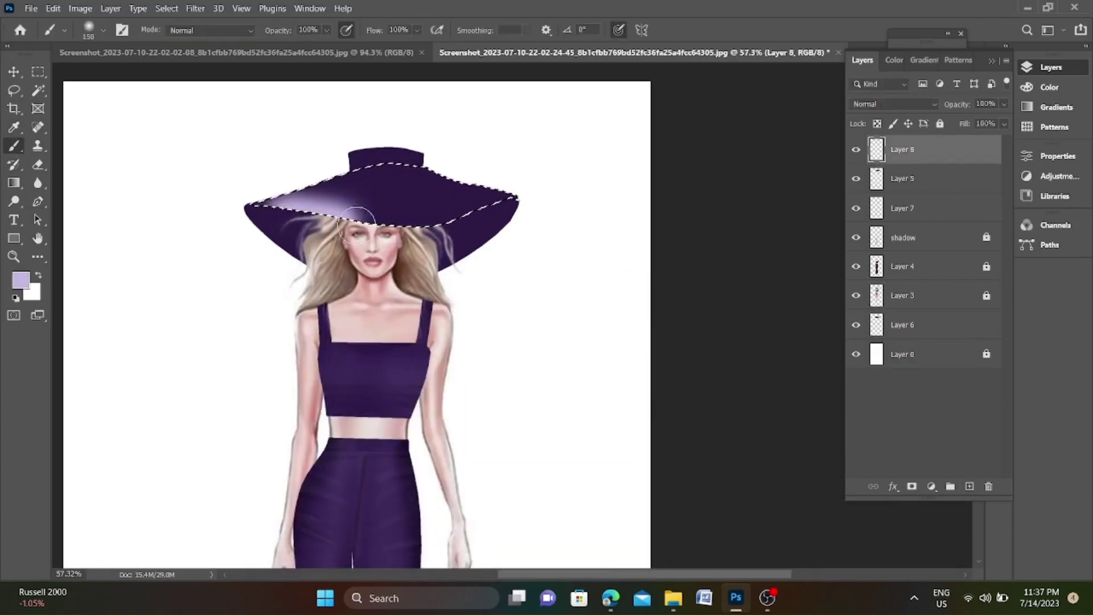
scroll(523, 156, "up", 1)
key("e")
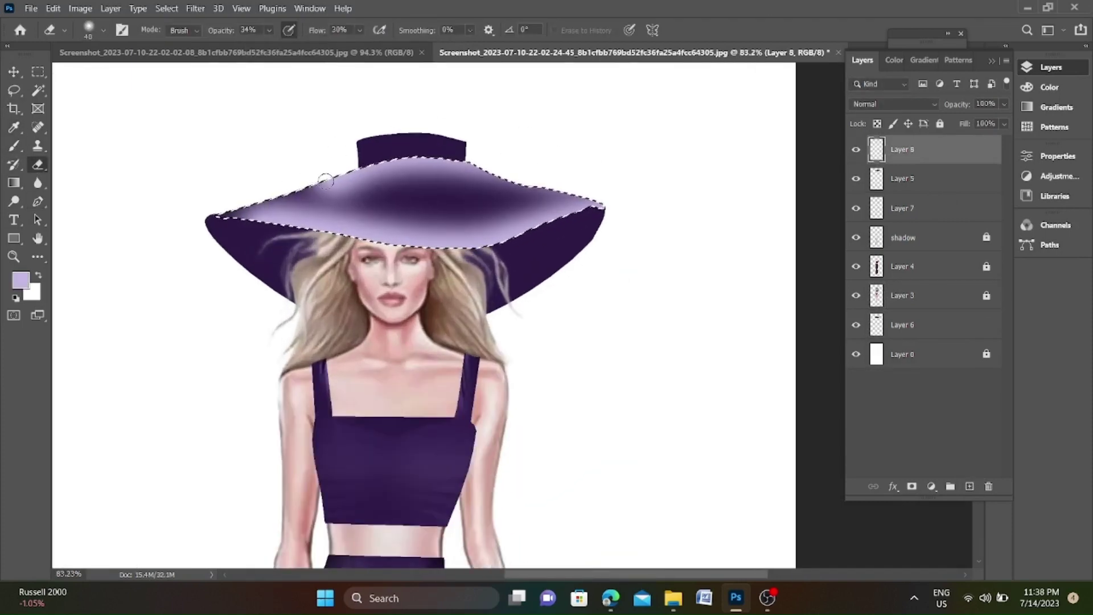
left_click_drag(491, 213, 569, 122)
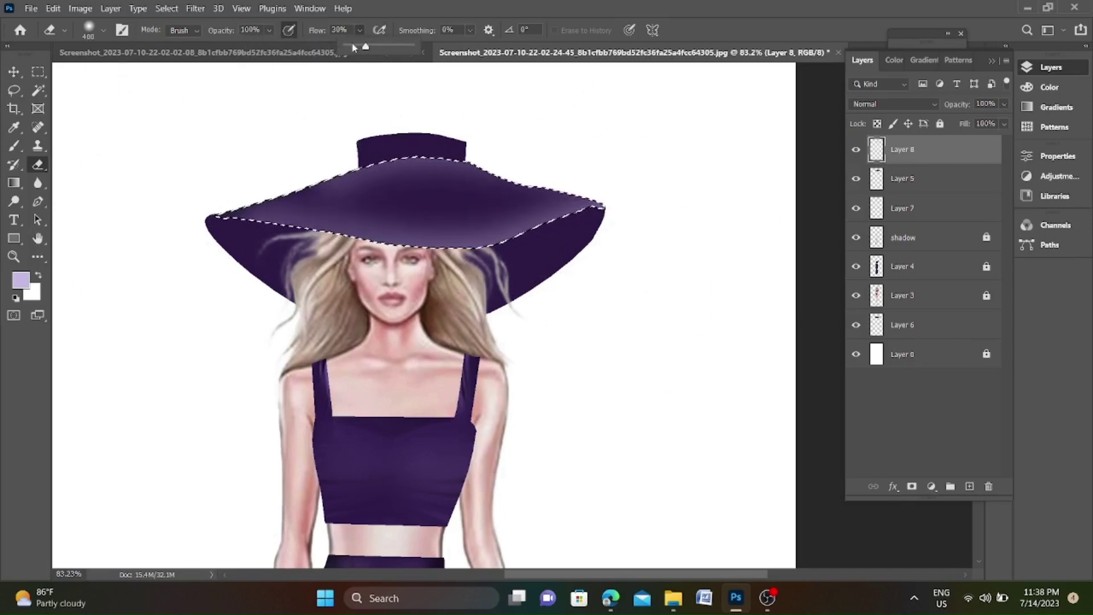
mouse_move(373, 203)
left_mouse_down()
mouse_move(541, 205)
mouse_move(305, 195)
mouse_move(347, 210)
mouse_move(261, 186)
mouse_move(186, 203)
left_mouse_up()
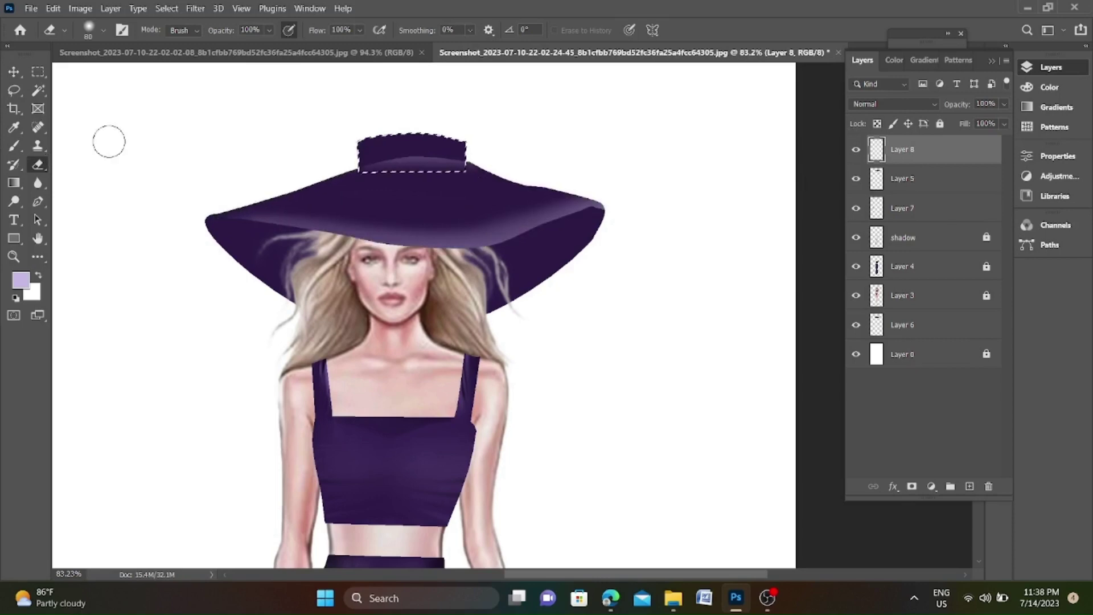
left_click(14, 146)
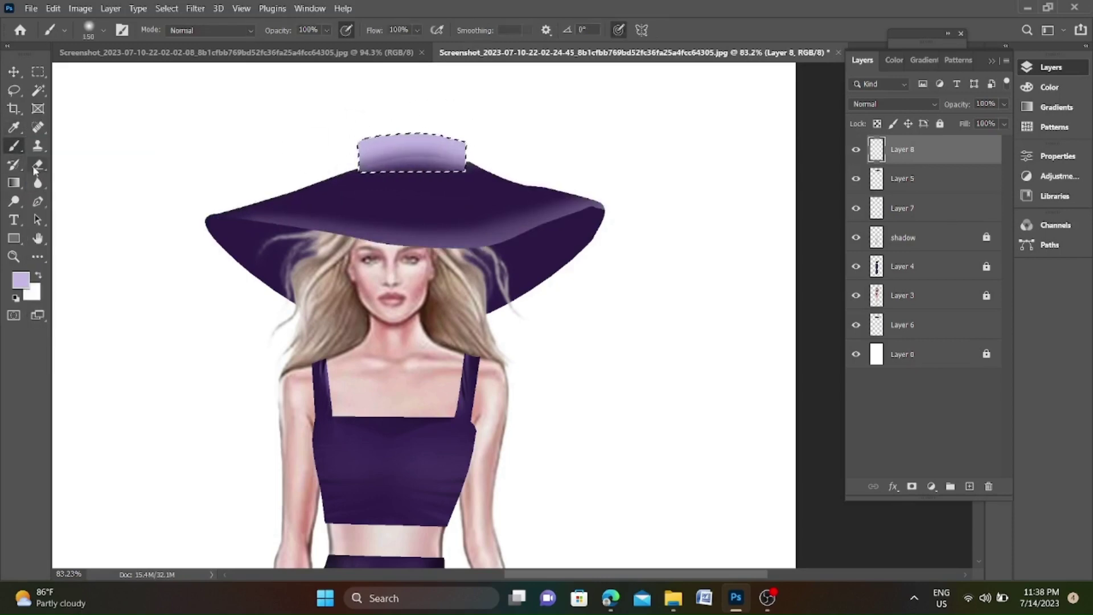
left_click(36, 166)
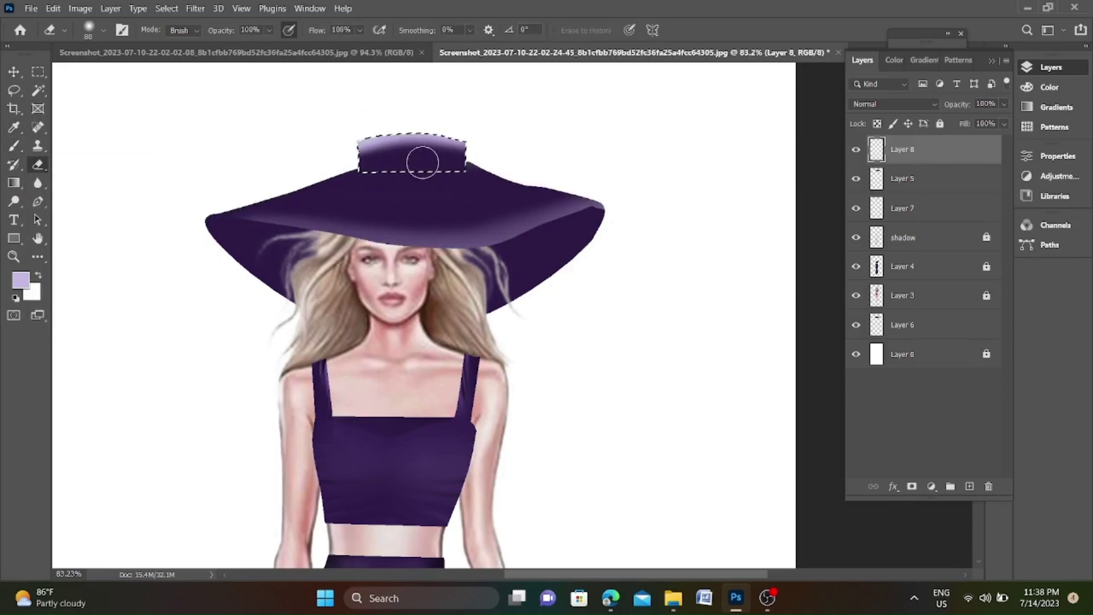
scroll(256, 226, "down", 1)
key("b")
Brush more lavender shading onto the brim and erase the excess from its underside.
left_click(855, 178)
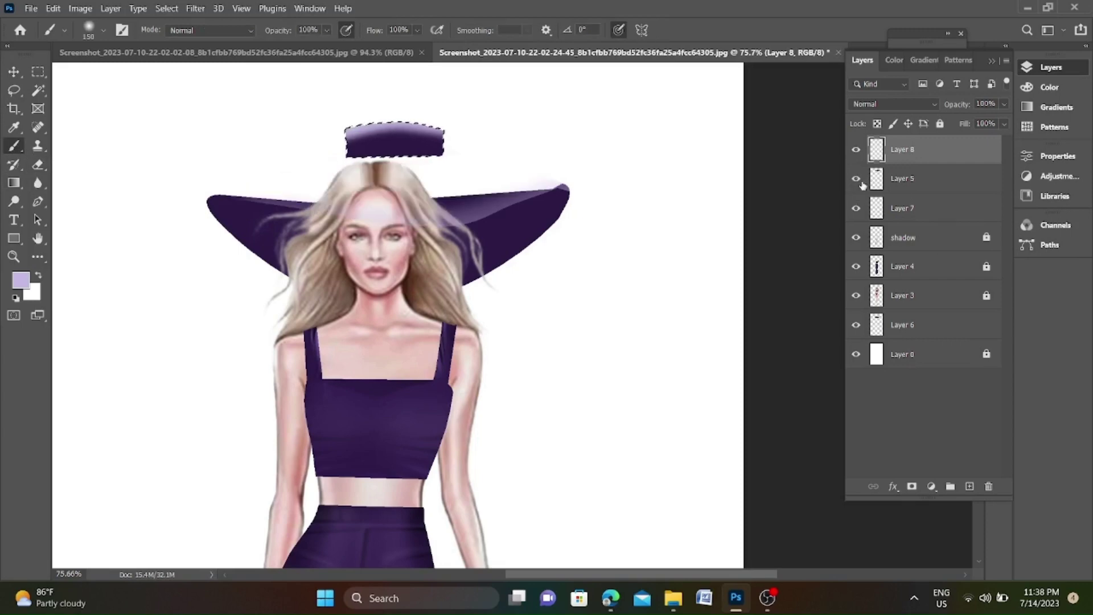
left_click(856, 180)
scroll(286, 156, "down", 2)
scroll(228, 199, "up", 2)
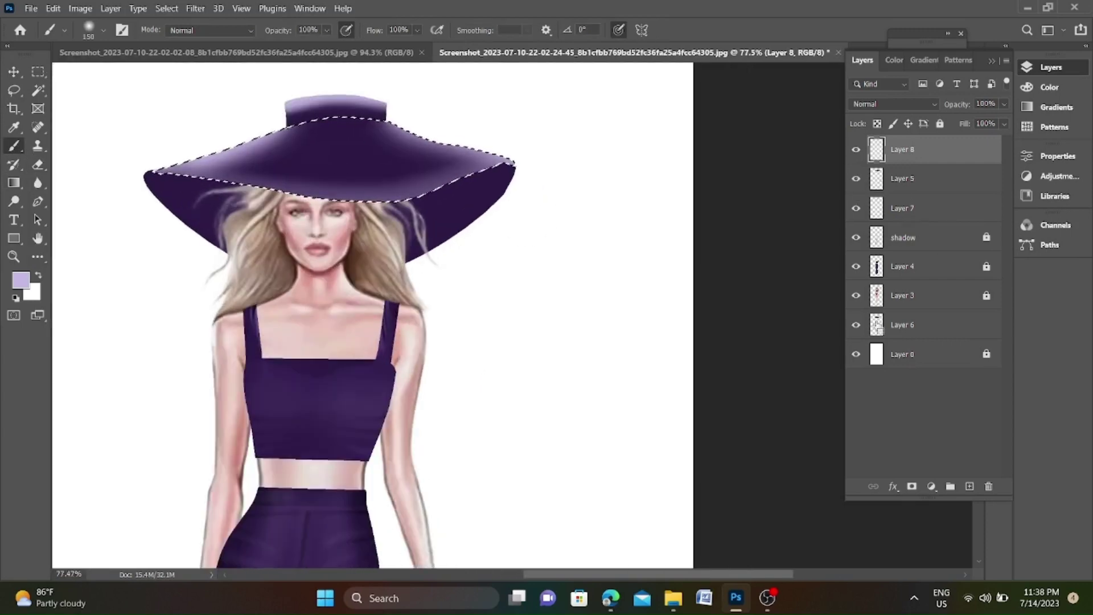
left_click_drag(166, 230, 268, 216)
mouse_move(364, 208)
left_mouse_down()
mouse_move(473, 200)
mouse_move(306, 198)
mouse_move(323, 213)
left_mouse_up()
key("e")
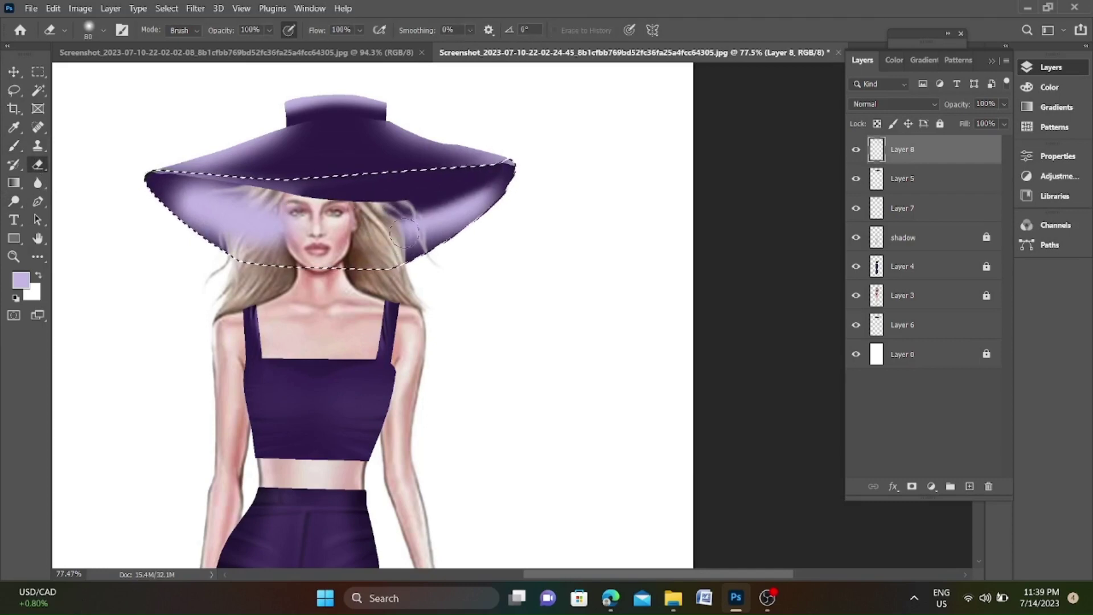
left_click_drag(404, 233, 444, 219)
scroll(456, 216, "down", 2)
scroll(220, 220, "up", 3)
left_click_drag(220, 219, 323, 229)
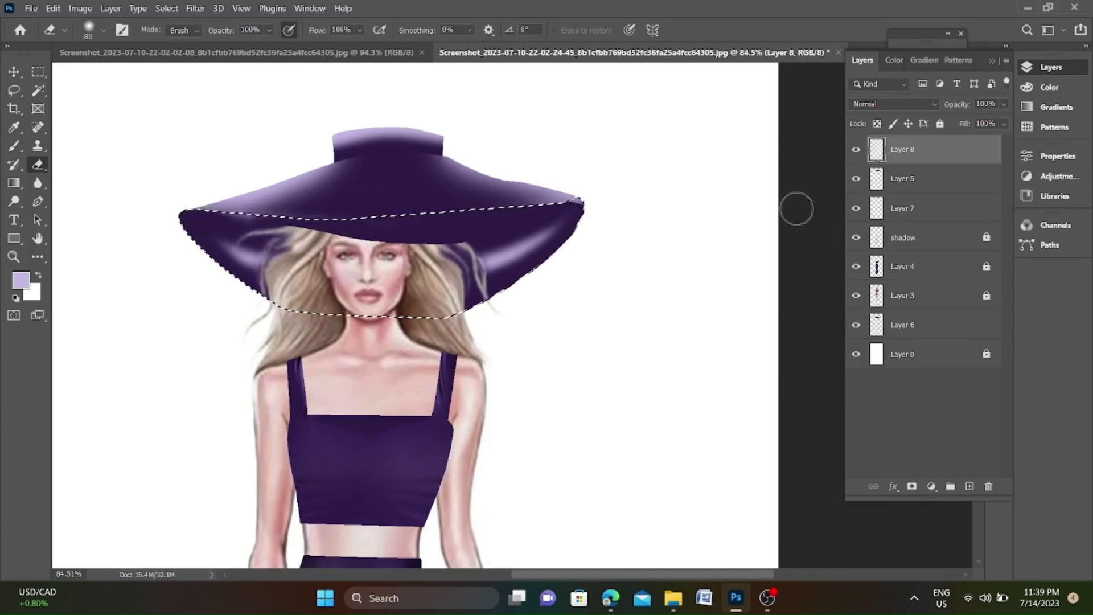
Paint lavender over the brim's top surface and erase it off the centre.
left_click(902, 208, "ctrl")
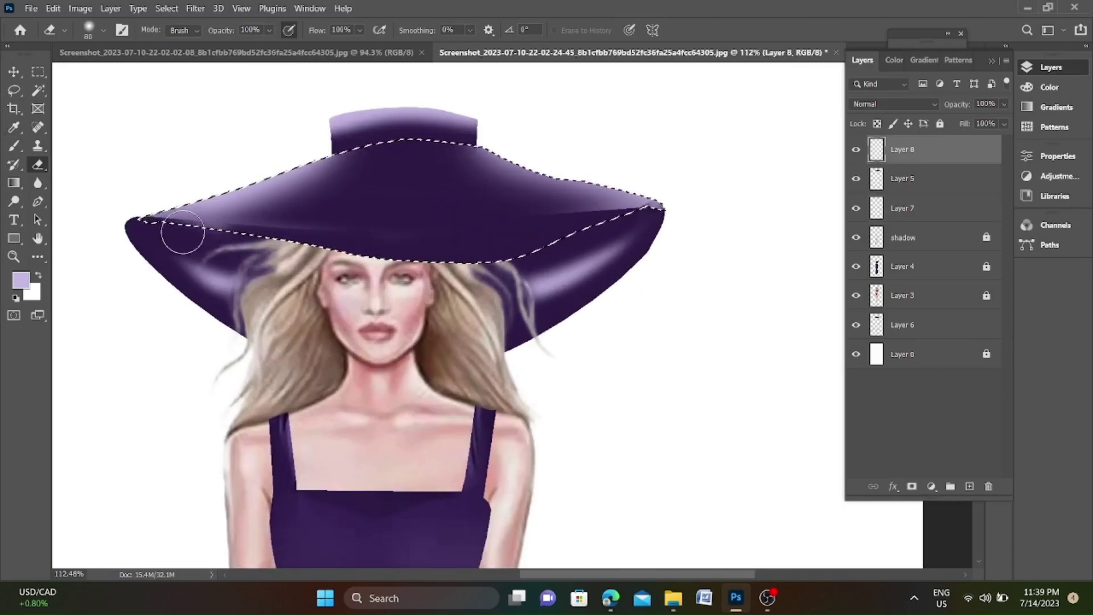
left_click_drag(178, 231, 629, 231)
left_click_drag(200, 193, 654, 205)
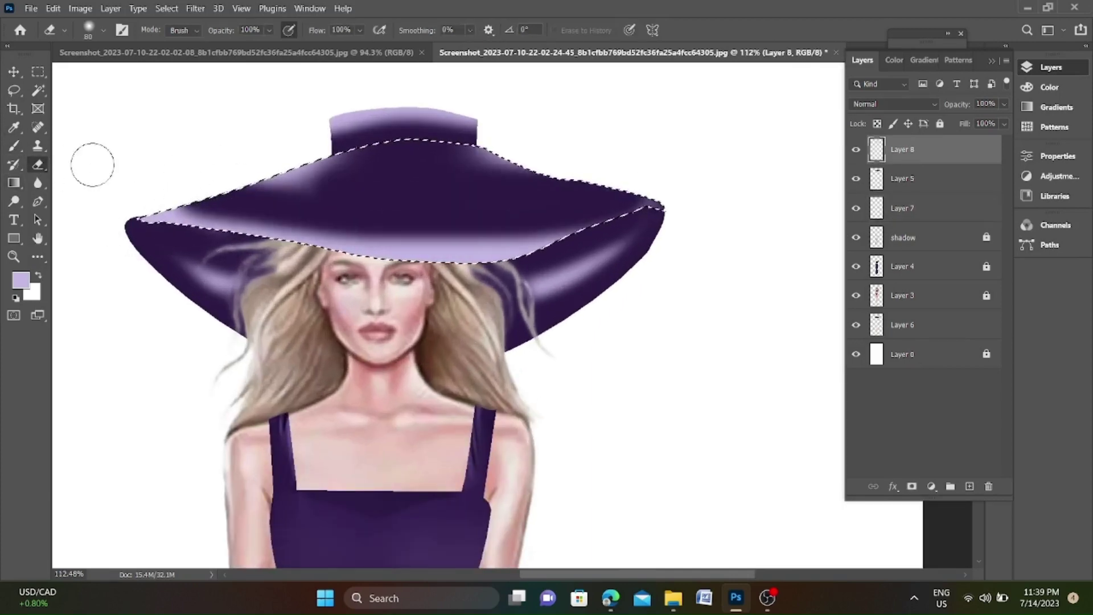
scroll(355, 198, "down", 3)
Pick black and paint black shading across the hat's top surface.
left_click(21, 279)
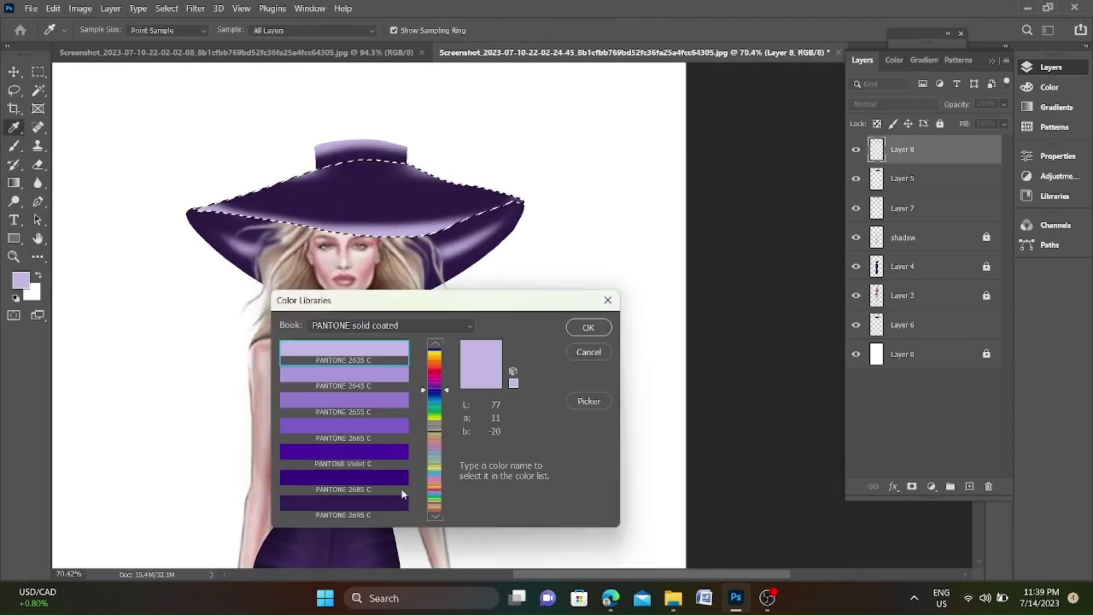
left_click(590, 400)
key("Escape")
scroll(370, 284, "up", 3)
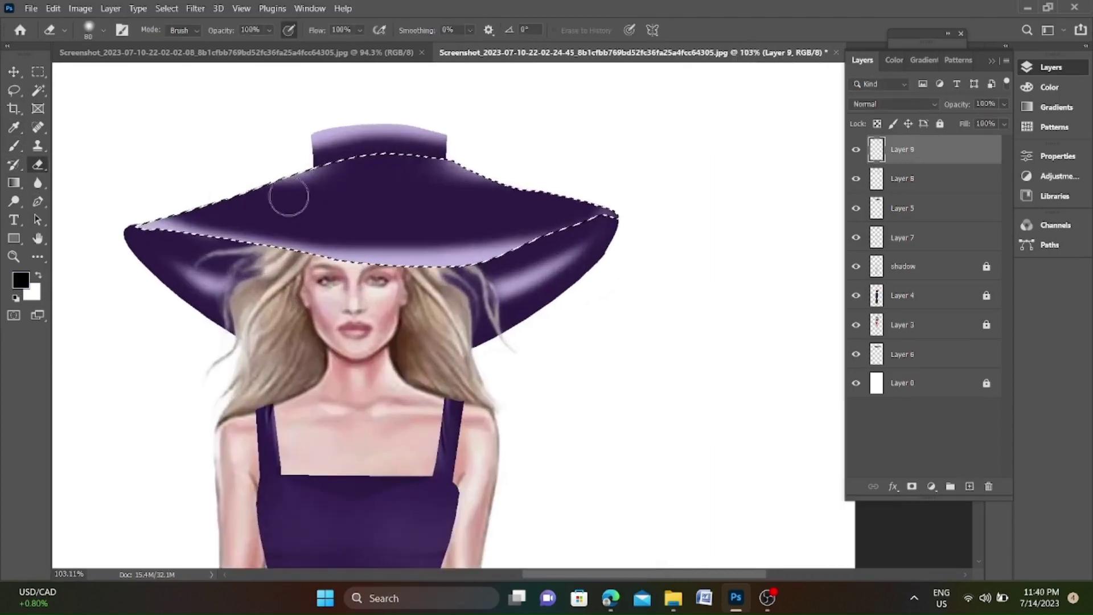
left_click_drag(239, 194, 492, 233)
scroll(493, 233, "down", 1)
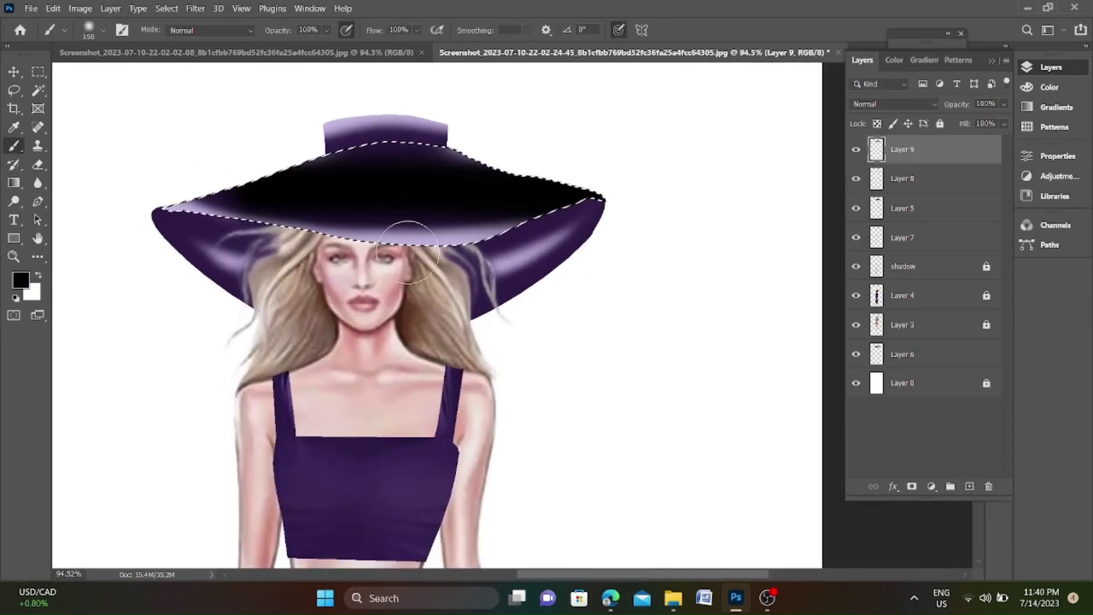
scroll(402, 151, "up", 2)
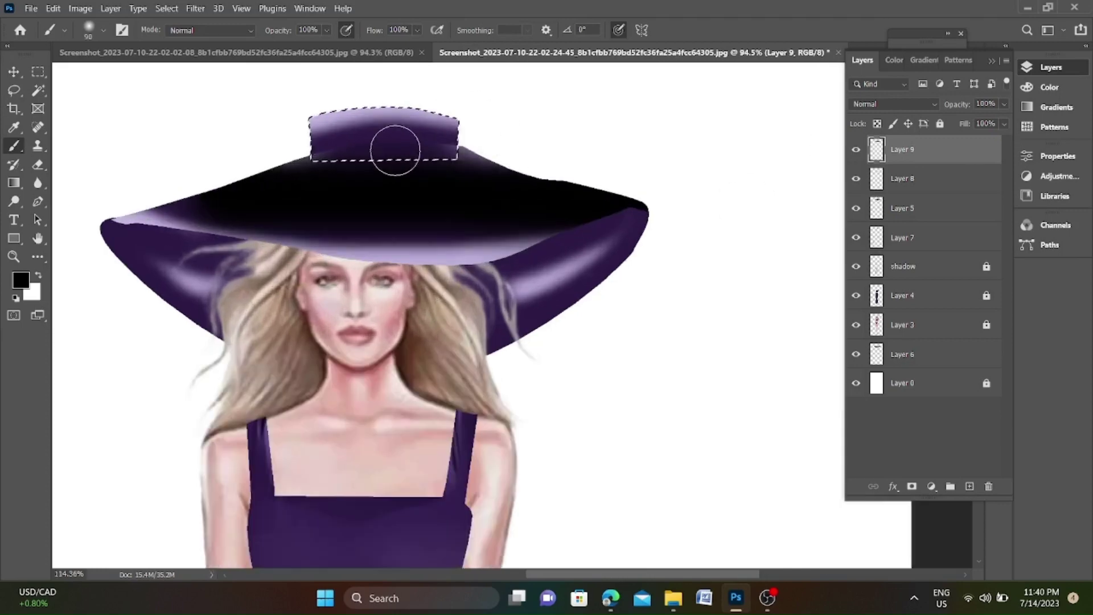
Add a dark band around the crown, darken both brim edges, then deselect.
left_click_drag(371, 127, 485, 173)
scroll(485, 173, "down", 2)
scroll(378, 297, "up", 3)
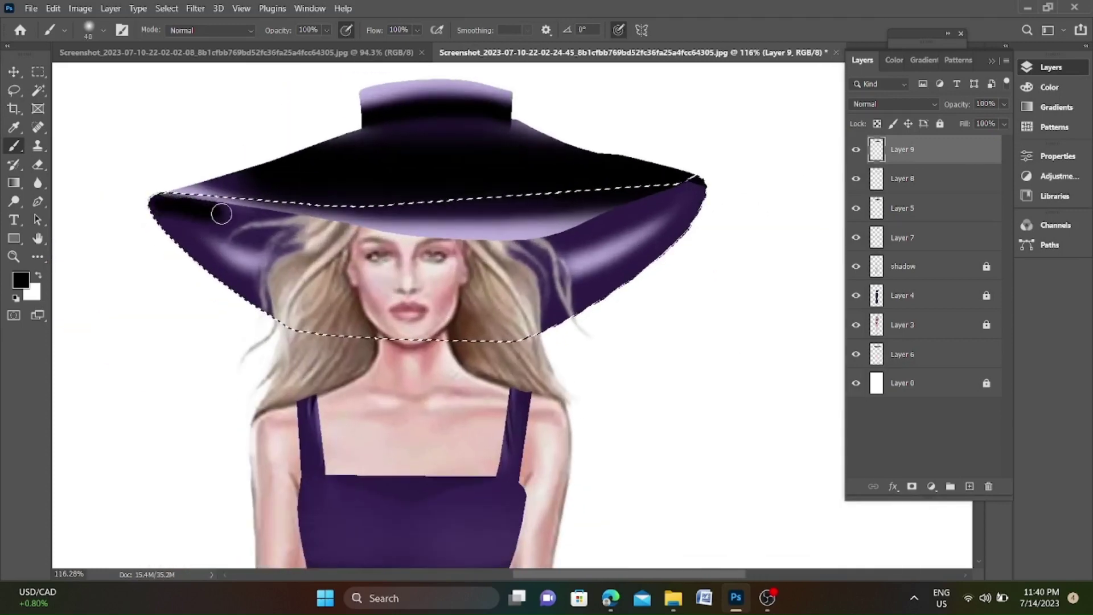
key("ctrl+z")
left_click_drag(308, 225, 183, 203)
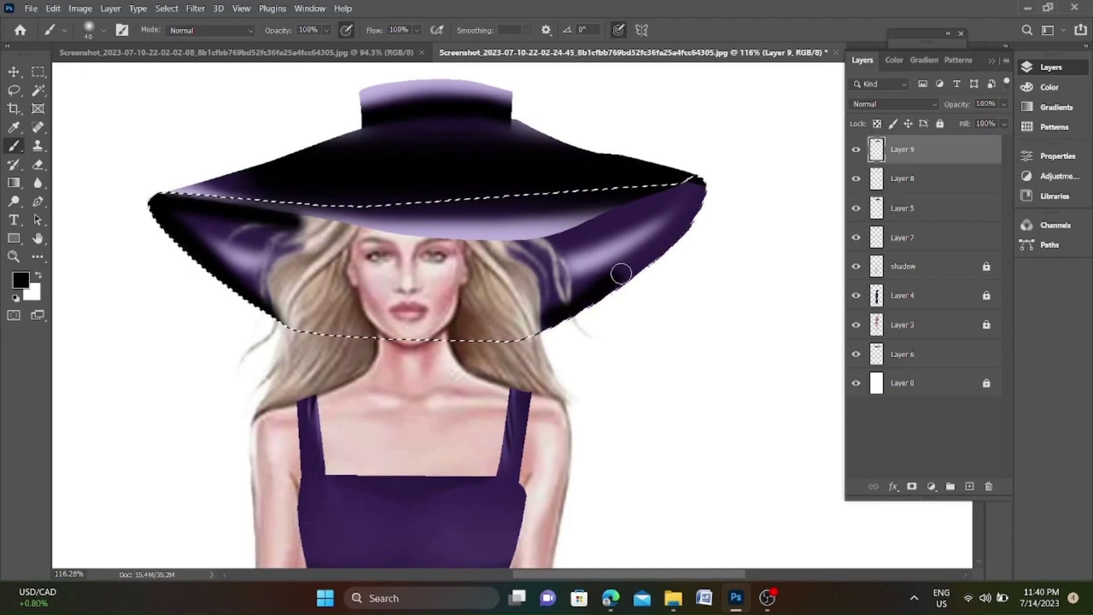
left_click_drag(622, 273, 634, 212)
scroll(635, 212, "down", 2)
key("ctrl+d")
scroll(114, 175, "up", 1)
Set the Eraser to 22% opacity and 29% flow on the black shading layer.
key("e")
scroll(361, 154, "up", 2)
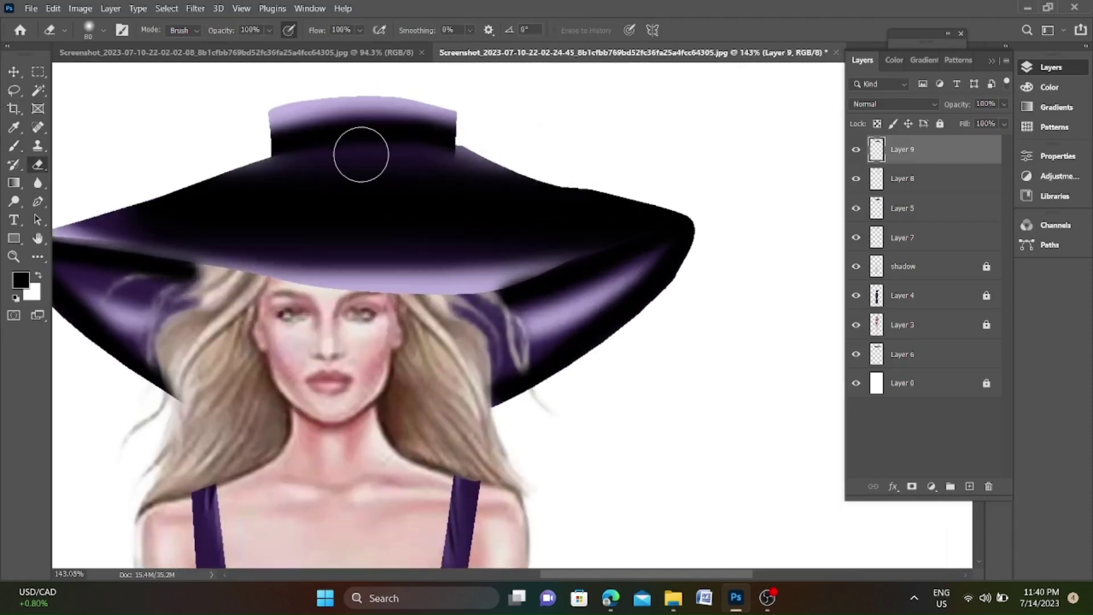
scroll(253, 113, "down", 1)
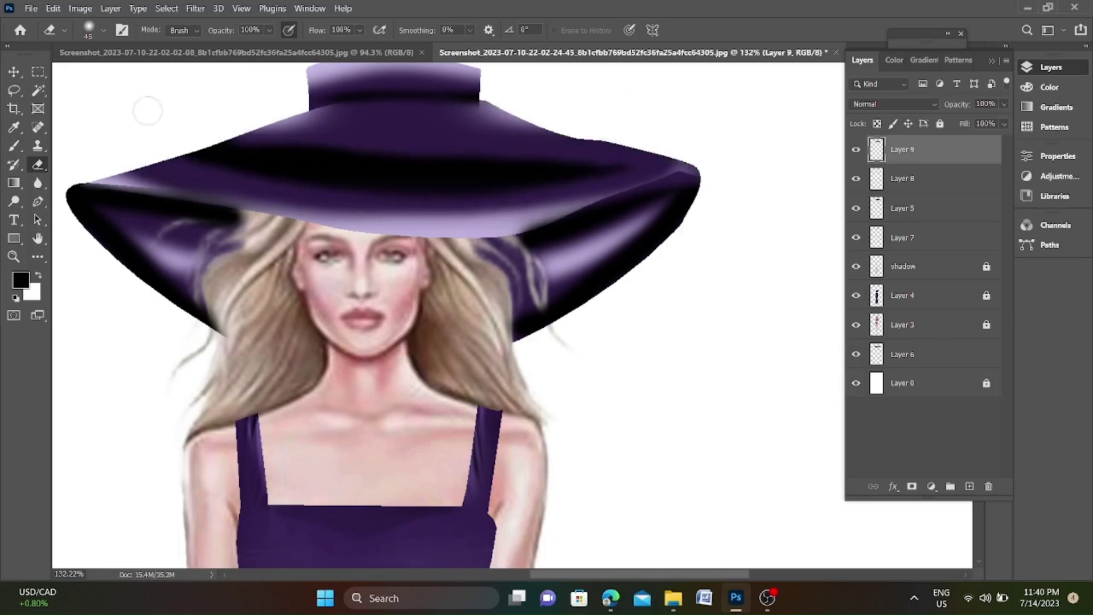
scroll(465, 166, "up", 1)
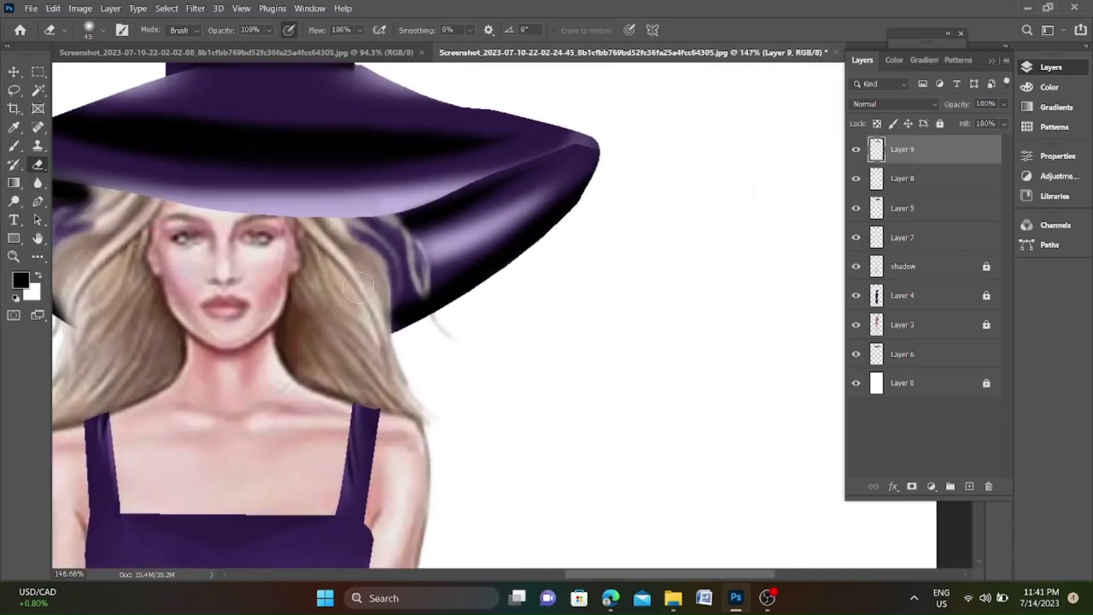
scroll(396, 231, "down", 2)
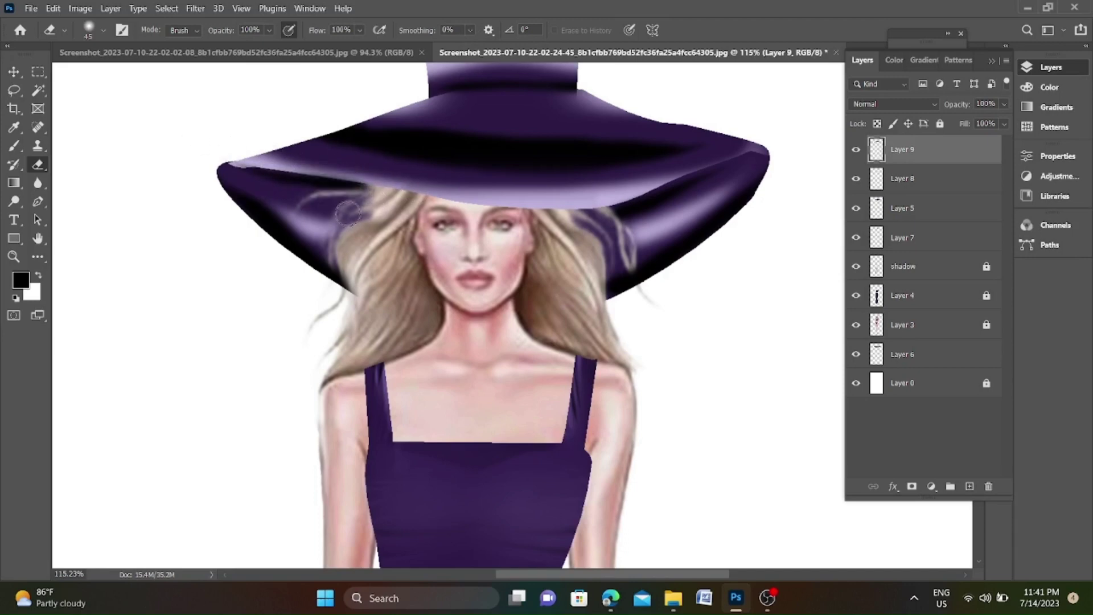
scroll(348, 213, "down", 2)
scroll(610, 213, "down", 6)
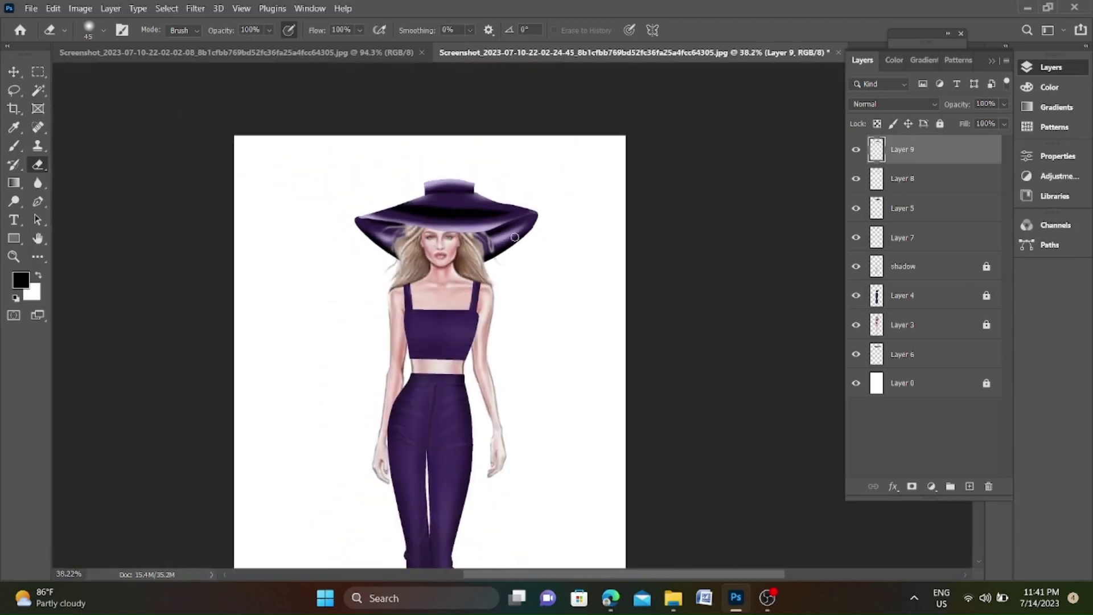
left_click(939, 149)
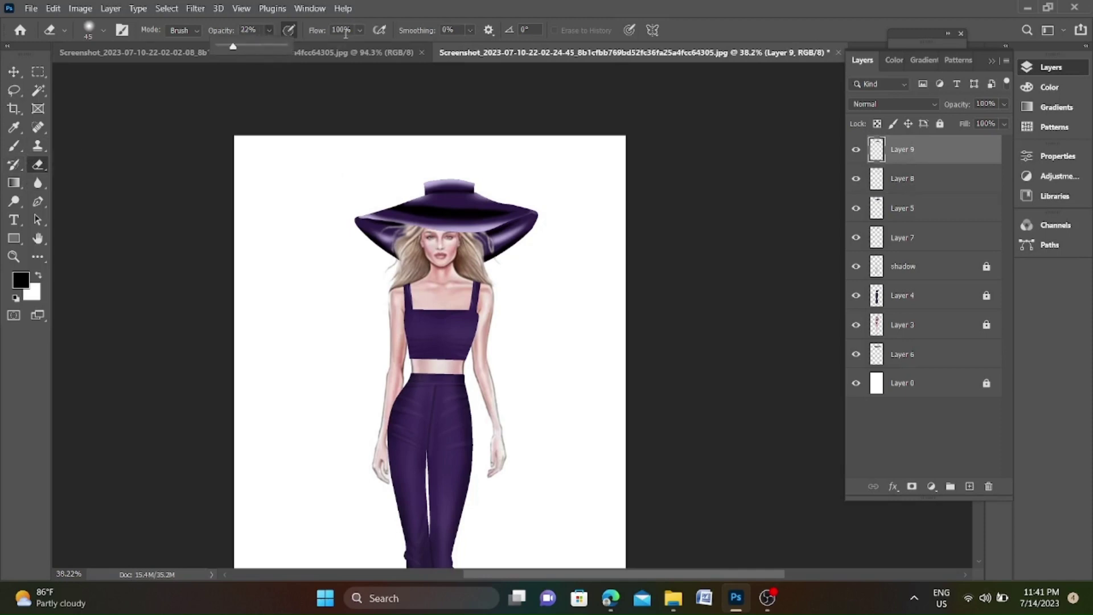
type("29")
scroll(521, 198, "up", 5)
scroll(554, 202, "up", 1)
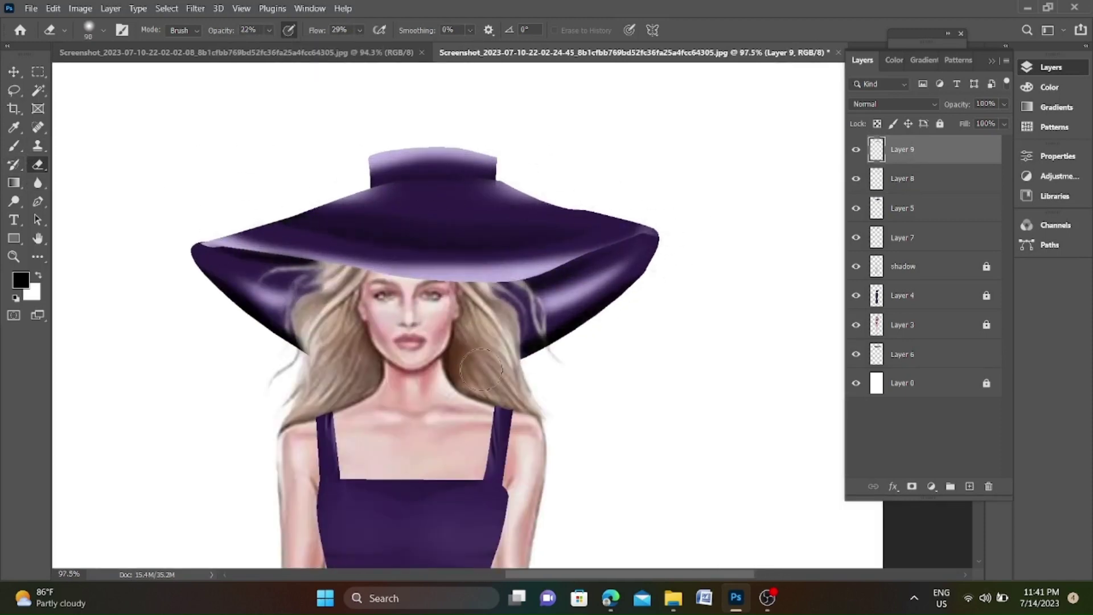
Erase the lavender highlight along the brim on Layer 8 back to a subtle sheen.
key("alt+bracketleft")
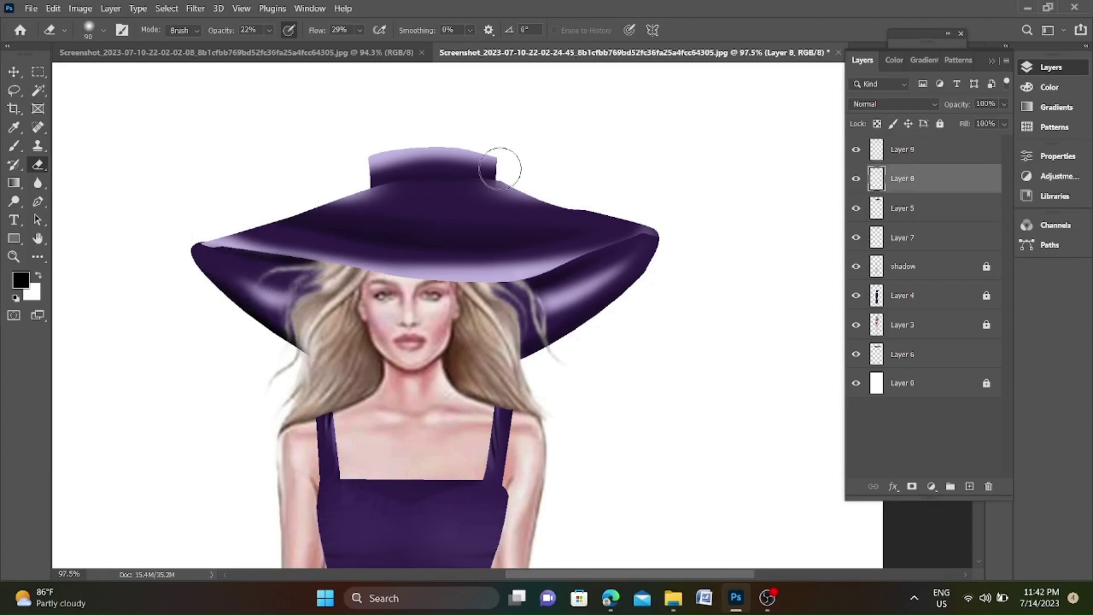
mouse_move(227, 218)
left_mouse_down()
mouse_move(264, 236)
mouse_move(541, 263)
mouse_move(612, 236)
mouse_move(669, 232)
mouse_move(612, 268)
left_mouse_up()
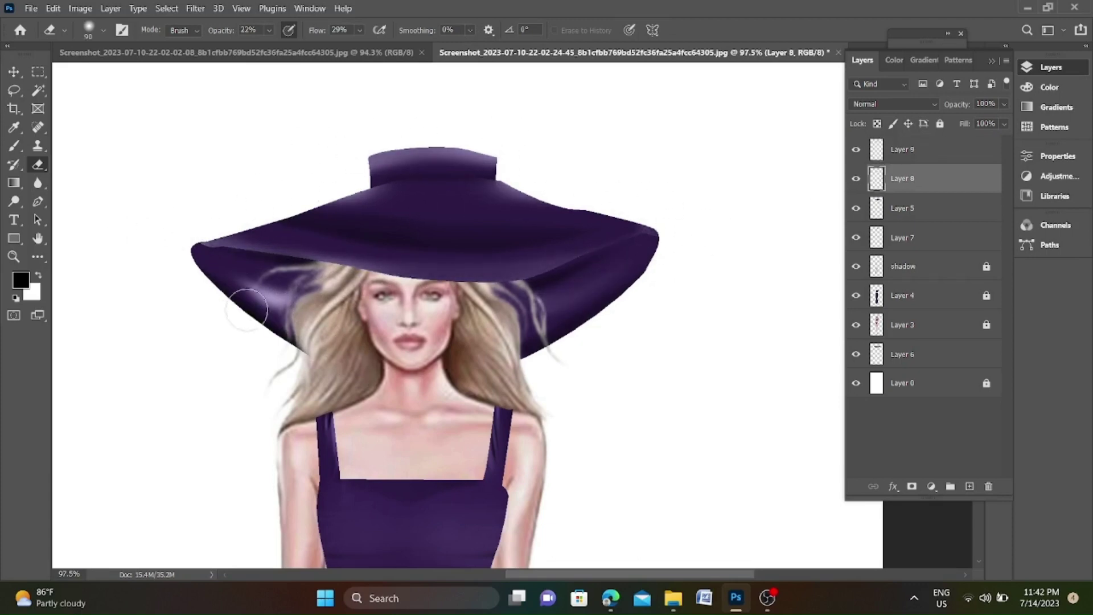
scroll(308, 301, "up", 5)
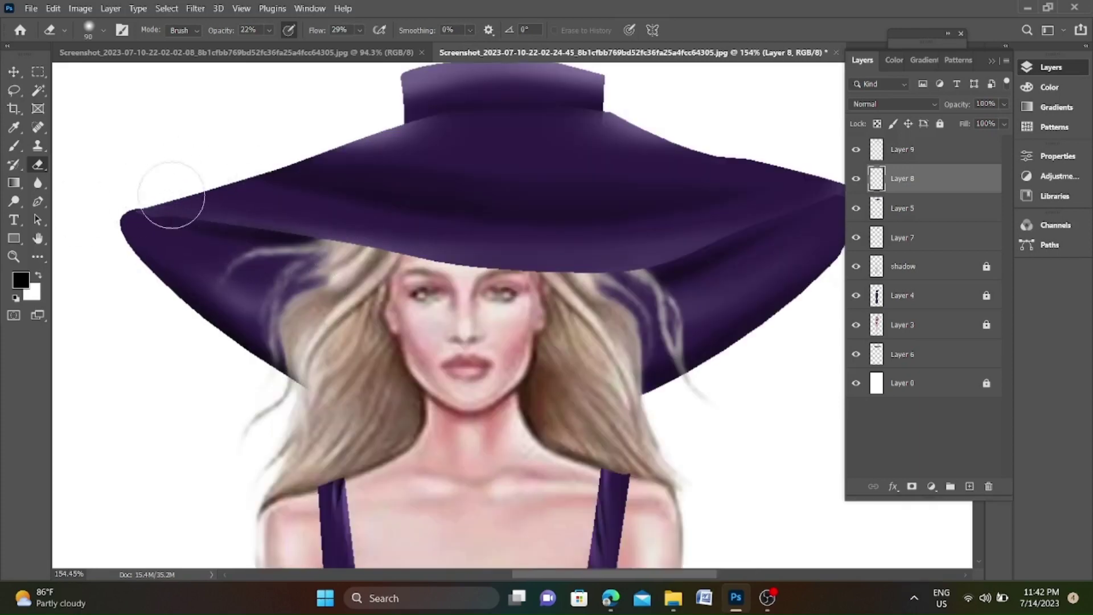
scroll(219, 256, "down", 5)
Select the hat layers together and merge them into Layer 6.
left_click(913, 154)
scroll(222, 216, "up", 4)
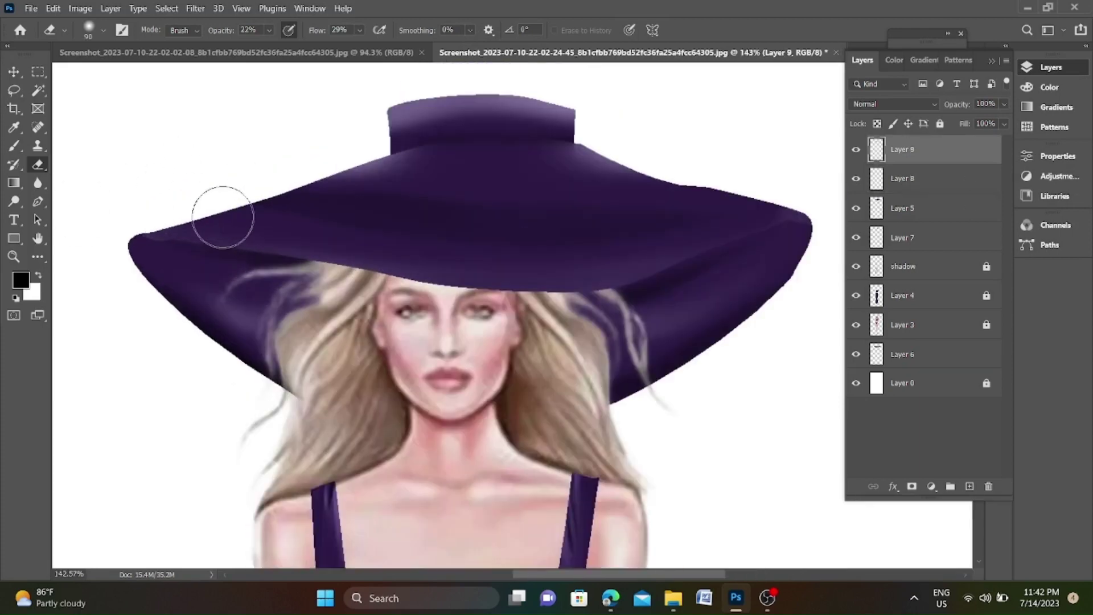
scroll(535, 302, "down", 1)
scroll(535, 302, "right", 2)
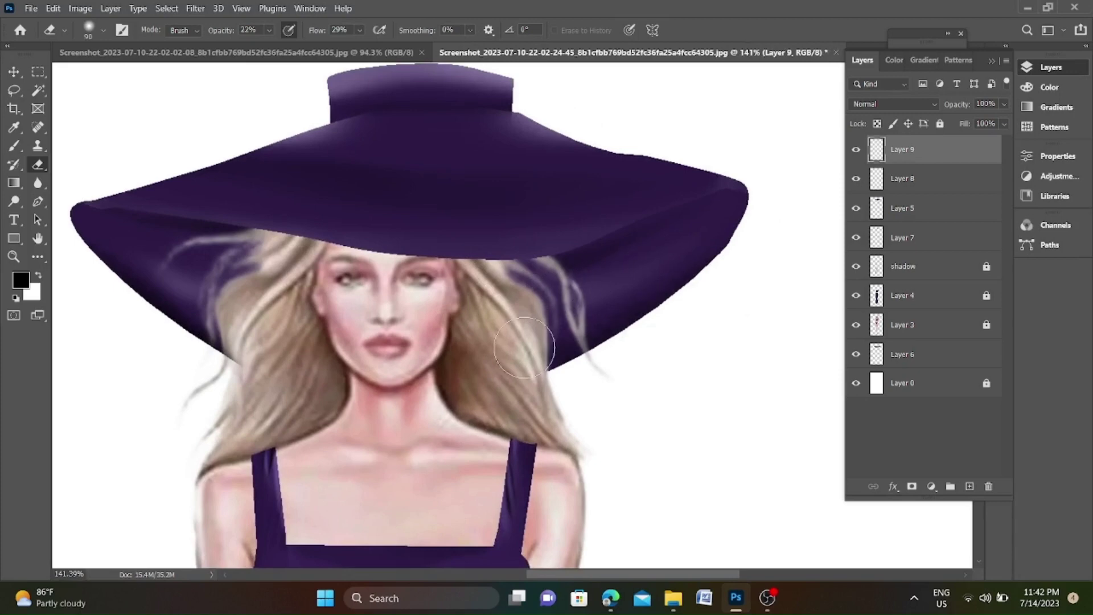
scroll(402, 196, "down", 5)
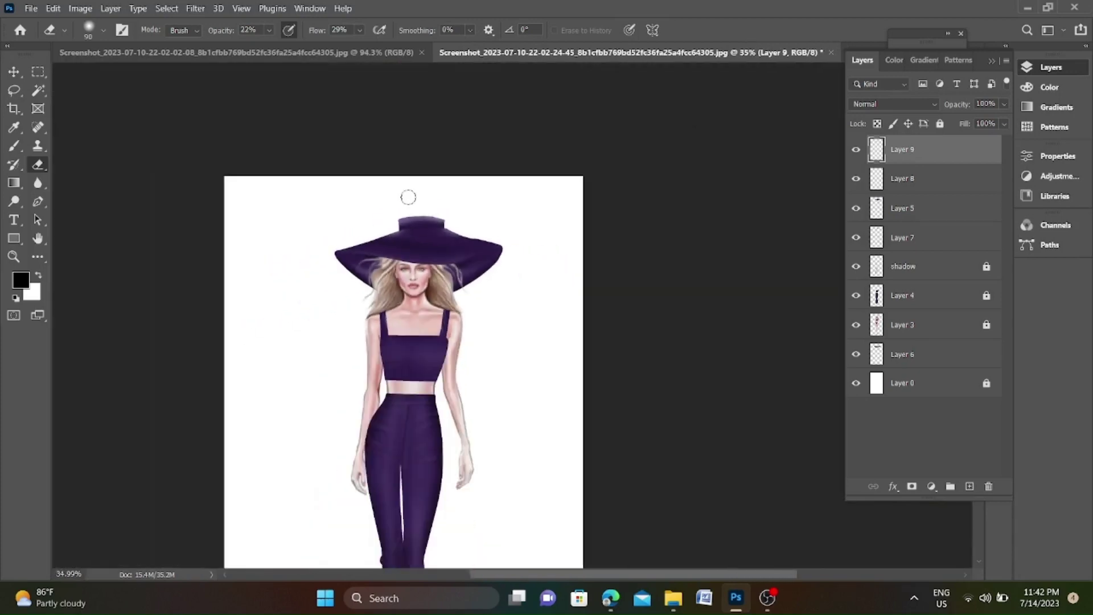
scroll(402, 195, "down", 1)
left_click(923, 238, "shift")
key("ctrl+e")
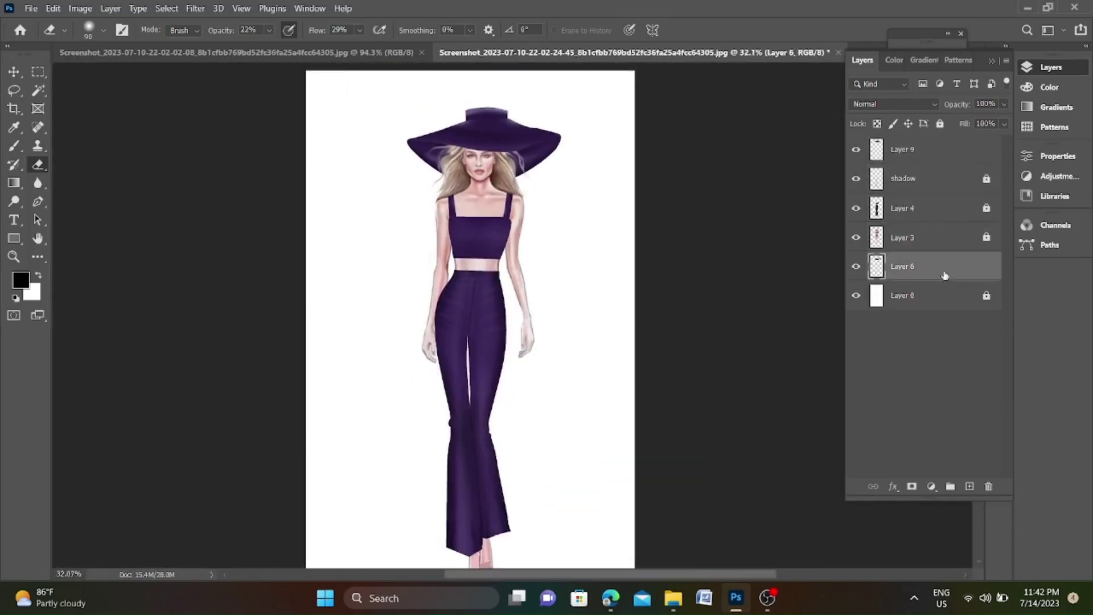
Stretch the hat on Layer 6 taller from its bottom edge.
key("ctrl+t")
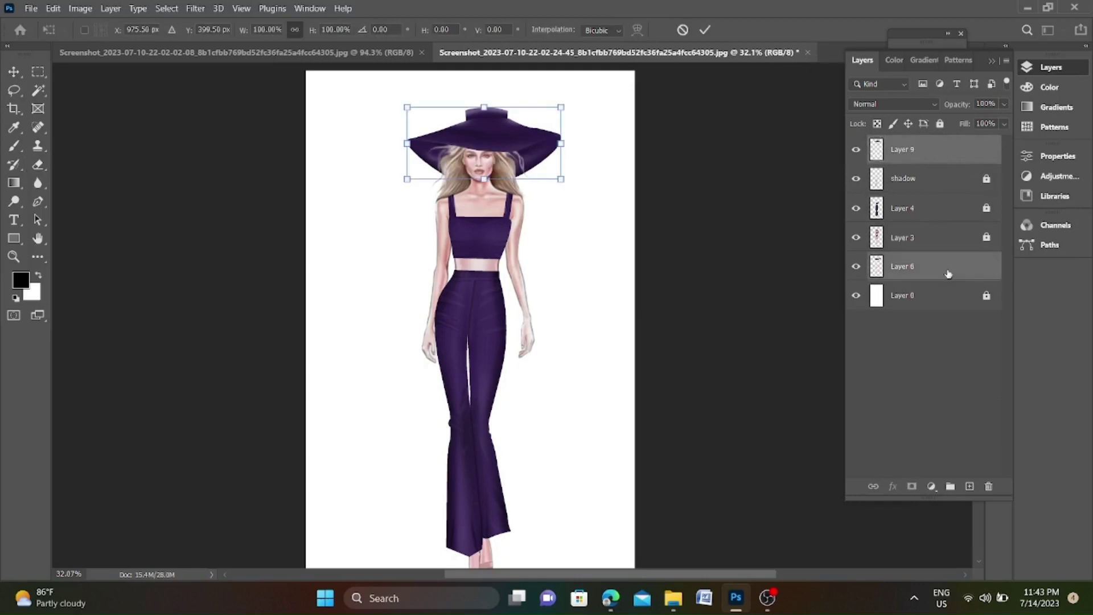
key("shift+Left")
key("shift+Left")
key("shift+Left")
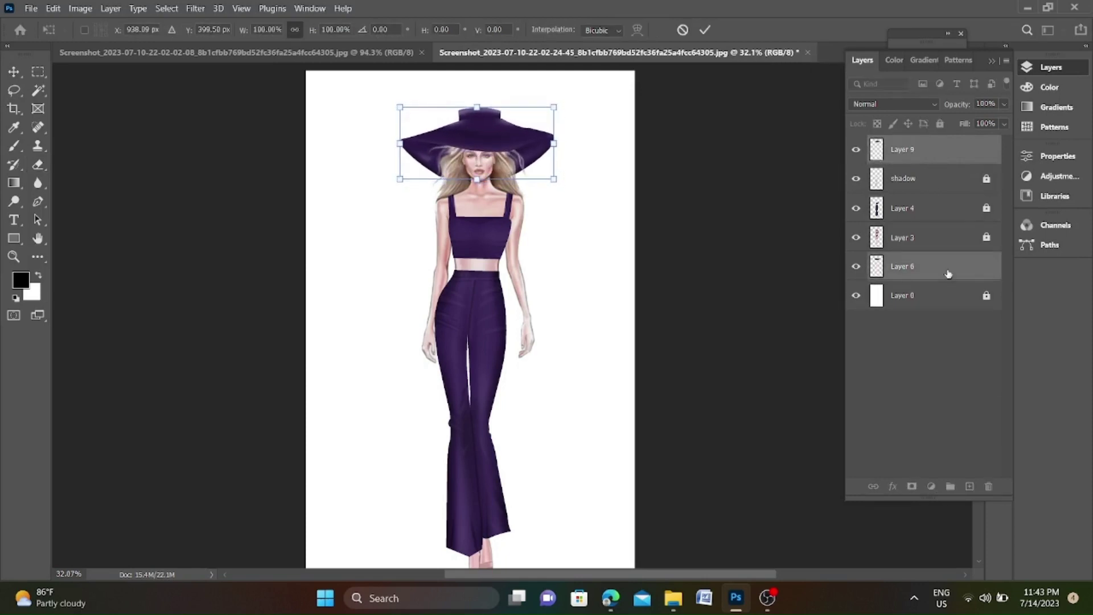
left_click(948, 274)
key("ctrl+t")
scroll(167, 68, "up", 3)
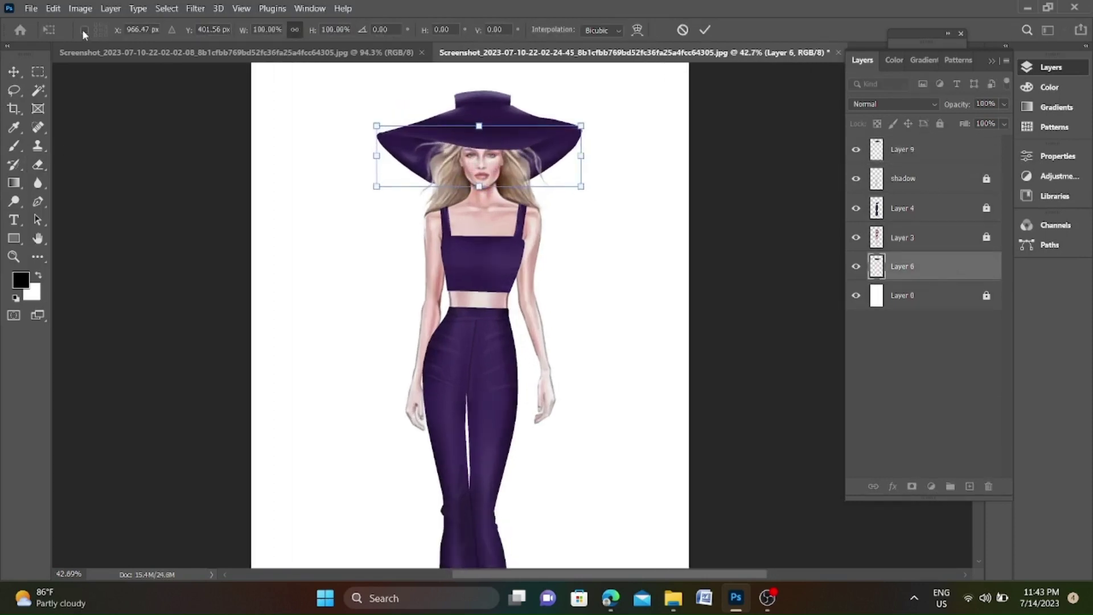
left_click_drag(478, 188, 481, 194)
key("Return")
Rotate the hat about one degree.
key("e")
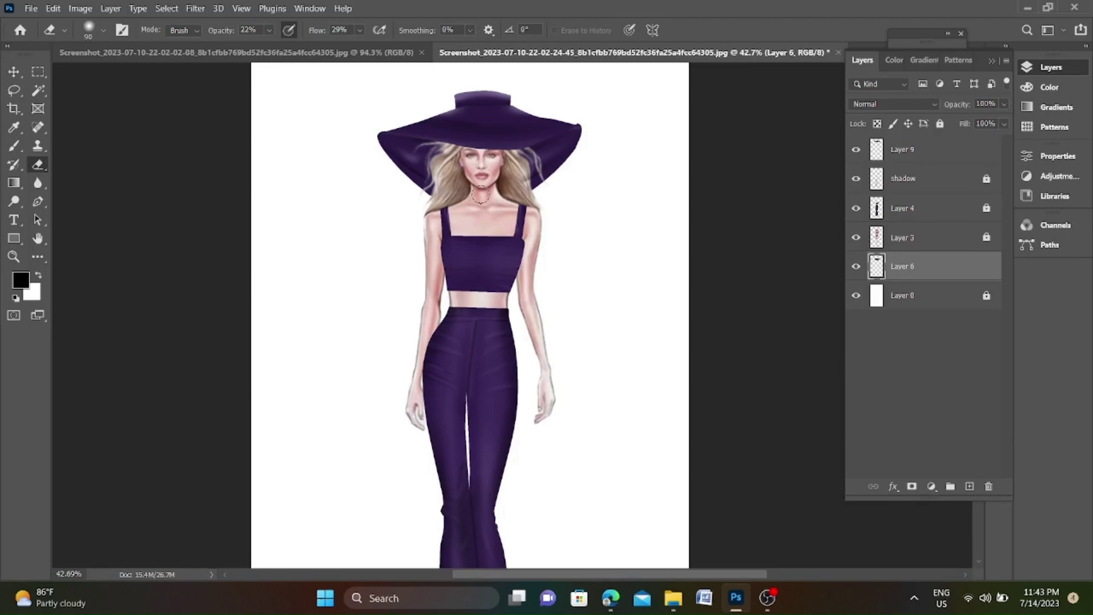
scroll(480, 194, "up", 4)
key("ctrl+t")
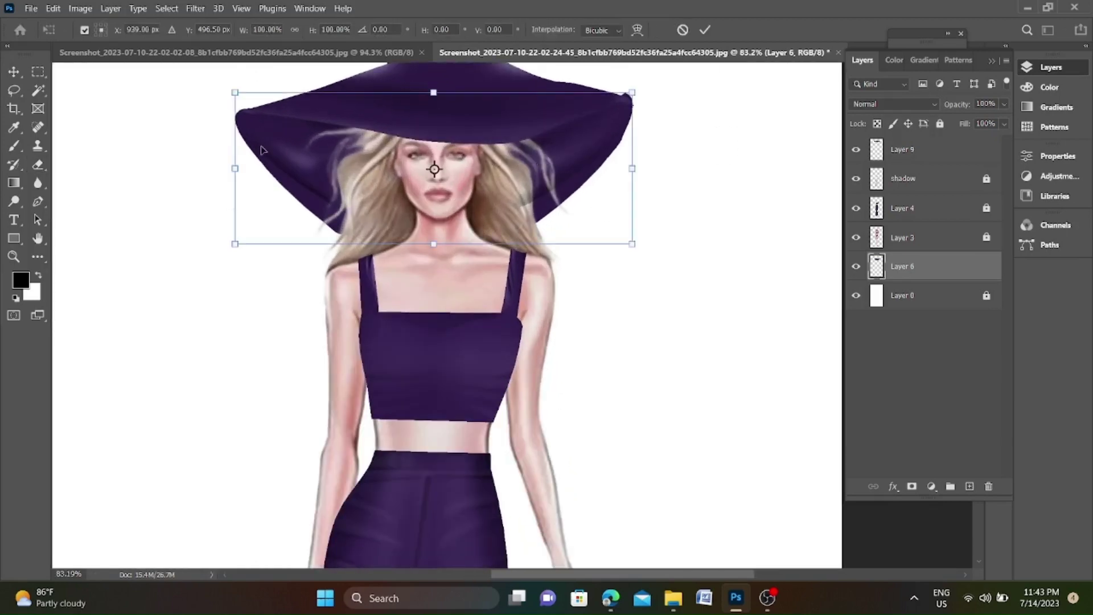
left_click_drag(660, 132, 666, 151)
key("Return")
Select Layer 9 and apply a free transform to its hat part.
key("b")
scroll(618, 122, "up", 2)
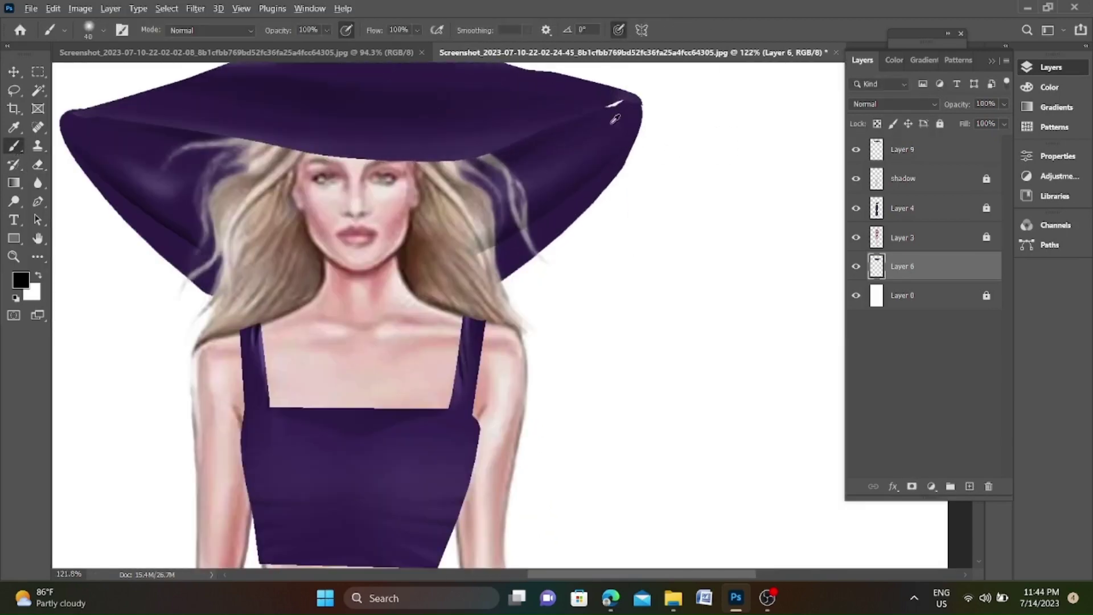
scroll(618, 104, "down", 4)
scroll(378, 185, "down", 2)
key("v")
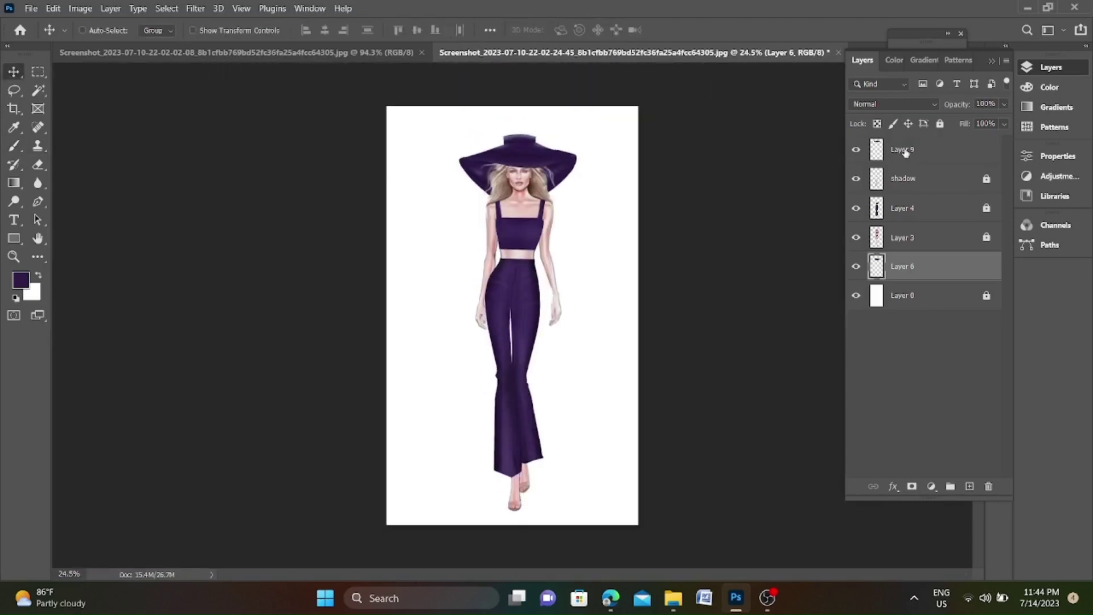
left_click(905, 150)
key("ctrl+t")
key("Return")
scroll(600, 366, "up", 1)
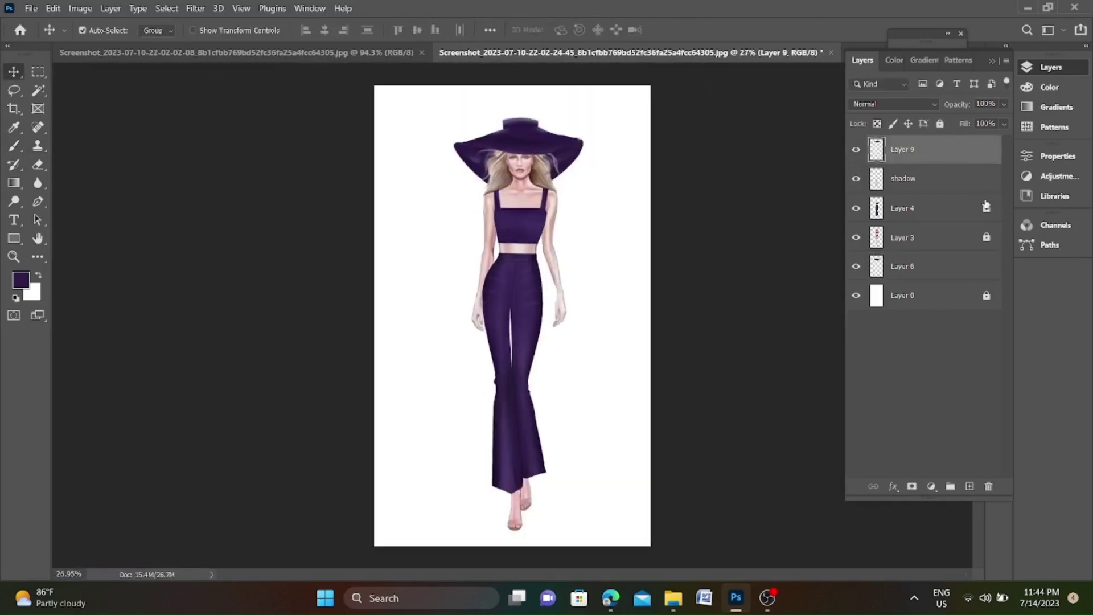
Add a new layer above background Layer 0 and set a pink foreground brush colour.
left_click(922, 294)
left_click(969, 486)
key("b")
left_click(91, 32)
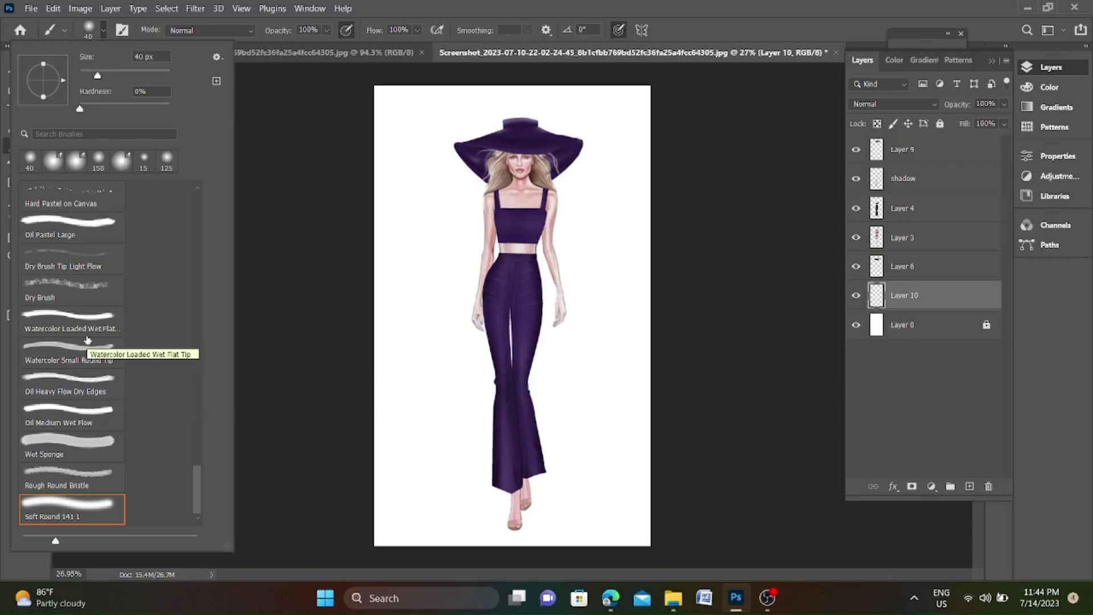
scroll(87, 340, "up", 2)
scroll(87, 340, "up", 2)
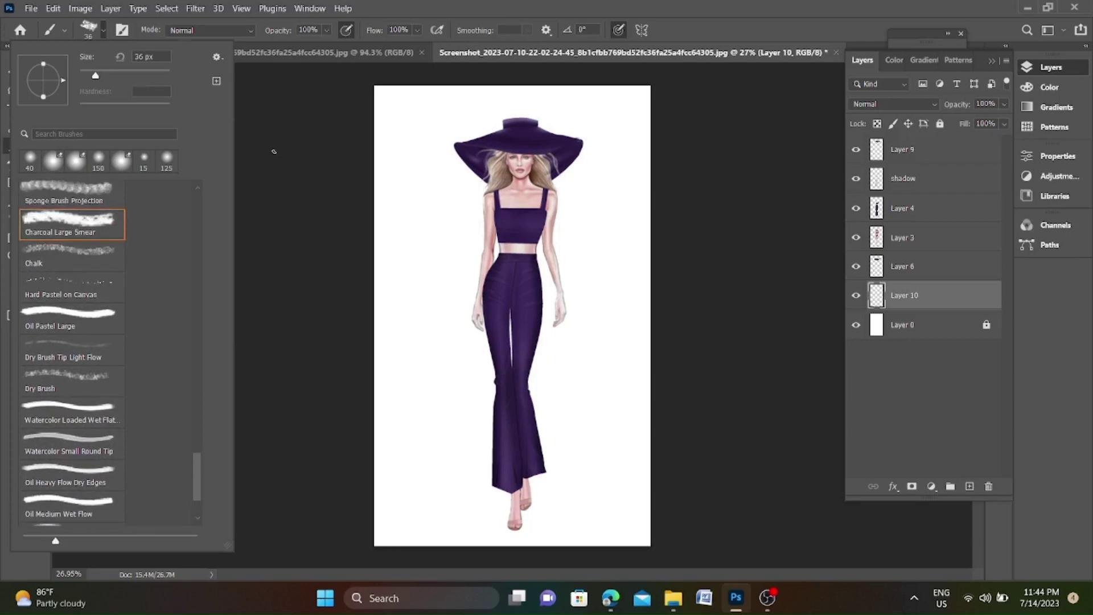
left_click(414, 355)
left_click(601, 327)
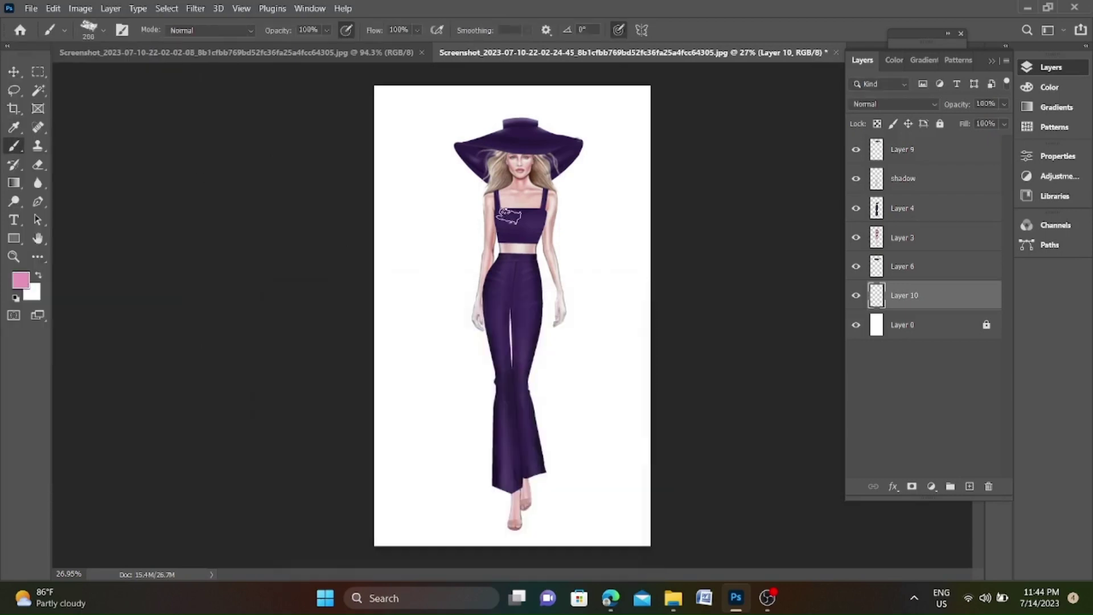
Paint a soft pink wash around the torso, legs and lower body.
left_click_drag(461, 193, 564, 216)
left_click_drag(535, 291, 530, 427)
key("ctrl+z")
key("bracketright")
key("bracketright")
key("bracketright")
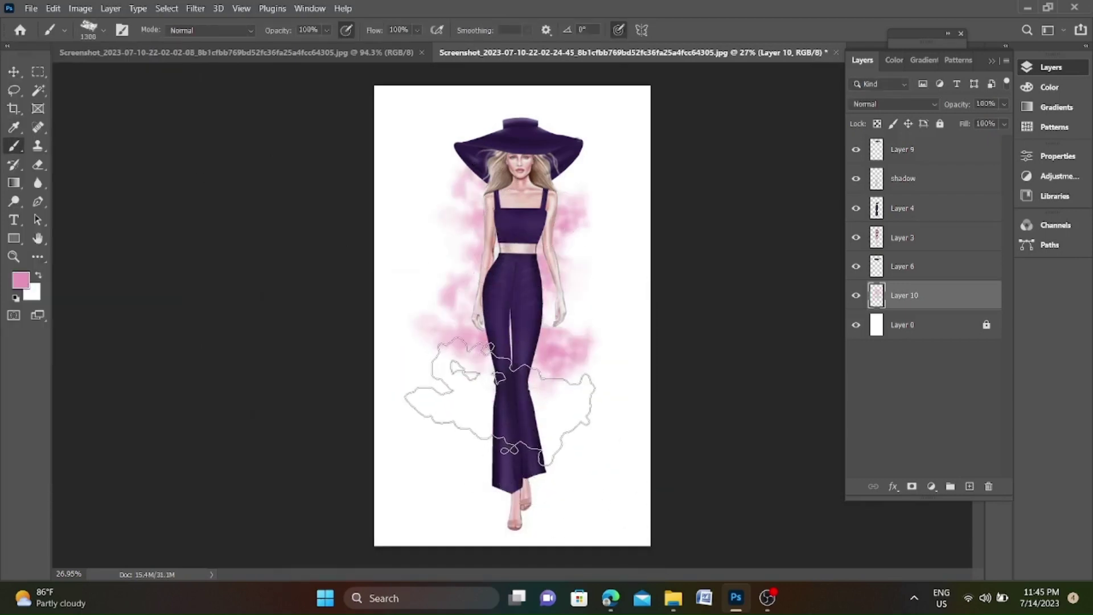
left_click_drag(529, 341, 529, 404)
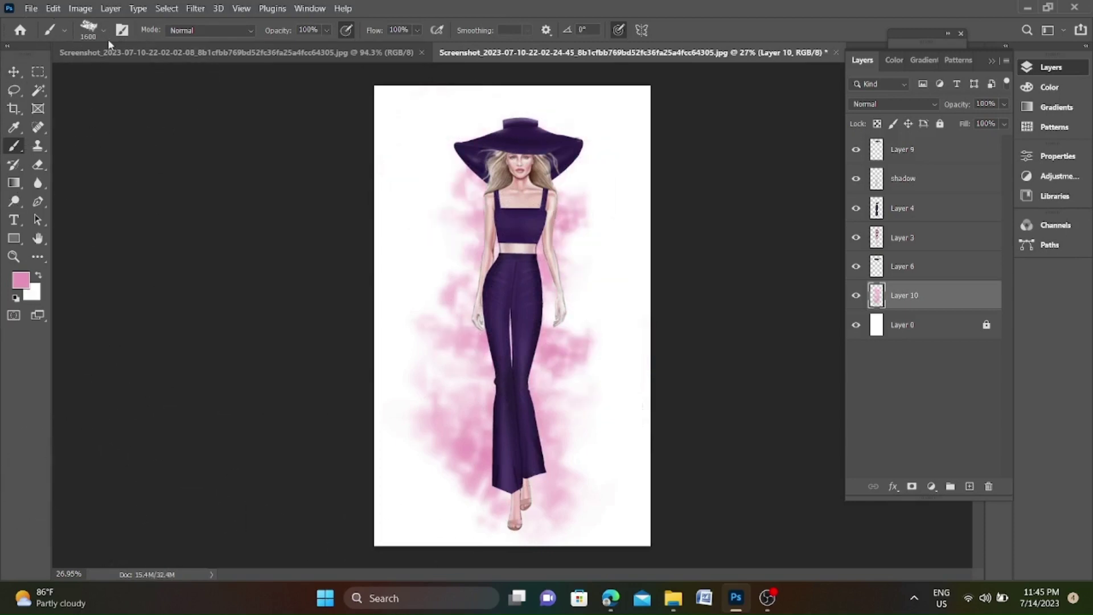
Add chalky pink texture around the upper body and lower legs with the Chalk brush.
left_click(91, 29)
left_click(72, 256)
left_click(446, 303)
left_click_drag(432, 239, 575, 274)
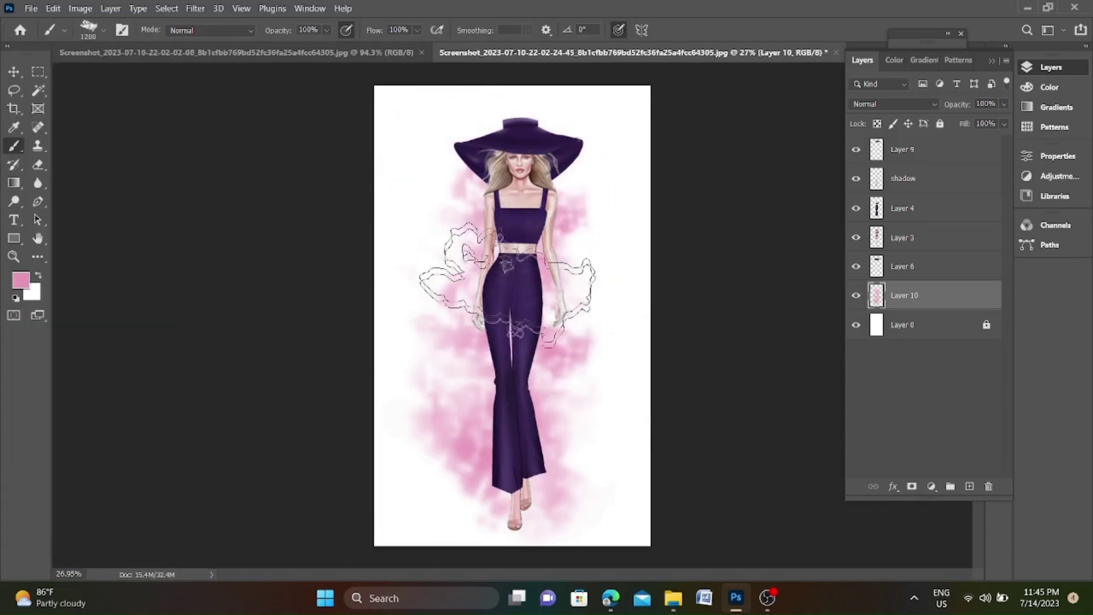
left_click_drag(570, 341, 450, 495)
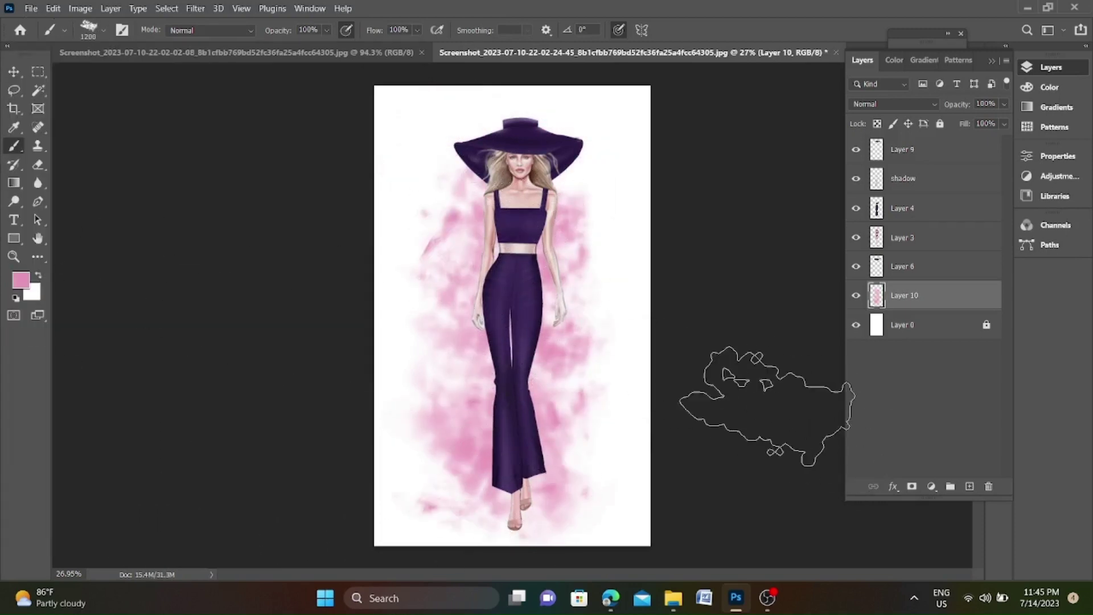
Shrink the brush to 700 px.
left_click(103, 29)
key("Escape")
key("bracketleft")
key("bracketleft")
key("bracketleft")
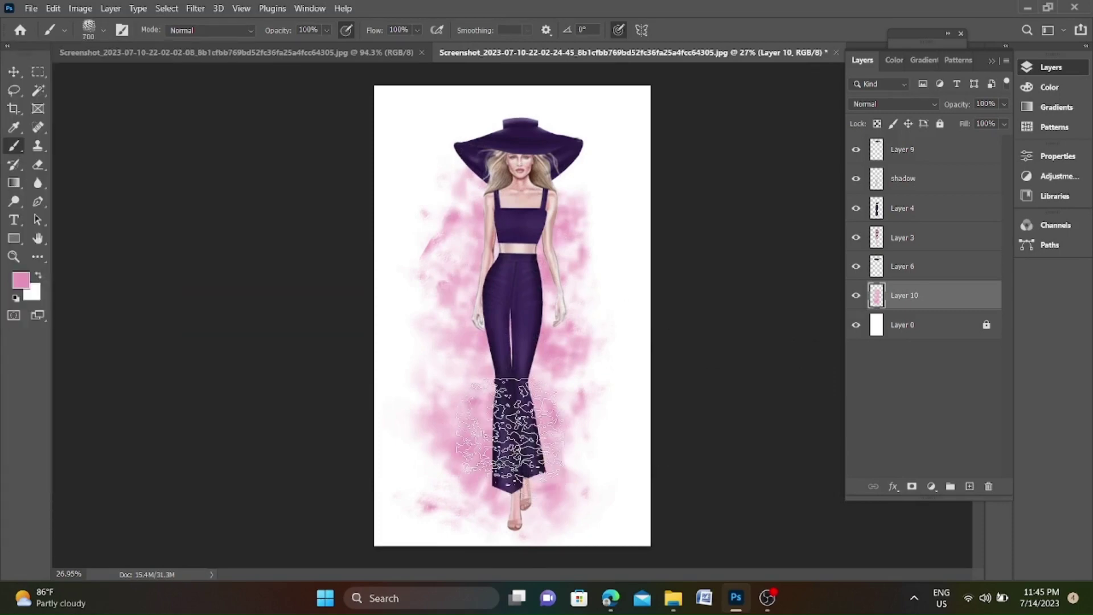
key("p")
scroll(522, 528, "up", 5)
Move Layer 11 above Layer 3 and outline the sandal strap as a selection.
scroll(522, 528, "up", 3)
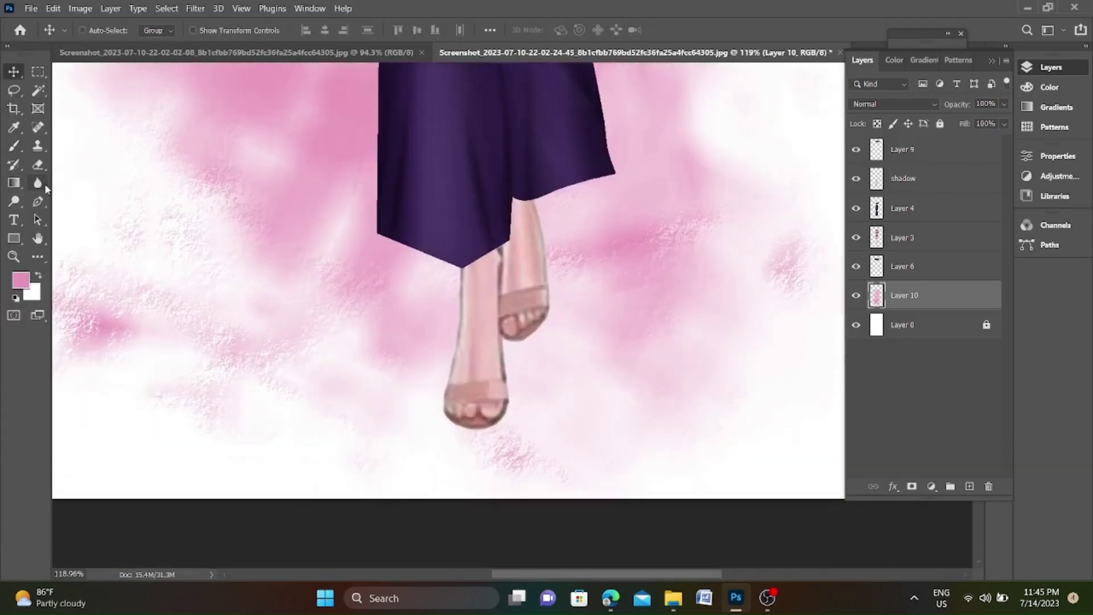
left_click_drag(928, 303, 928, 225)
scroll(501, 398, "up", 1)
left_click(538, 354)
left_click(434, 356)
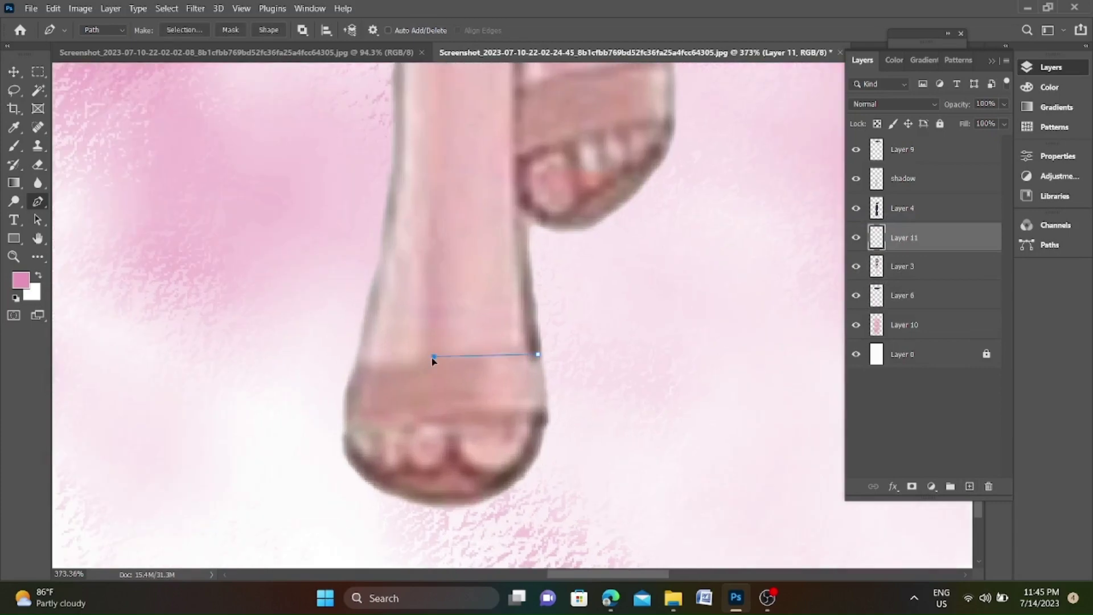
left_click(538, 354)
key("ctrl+Return")
scroll(558, 230, "down", 1)
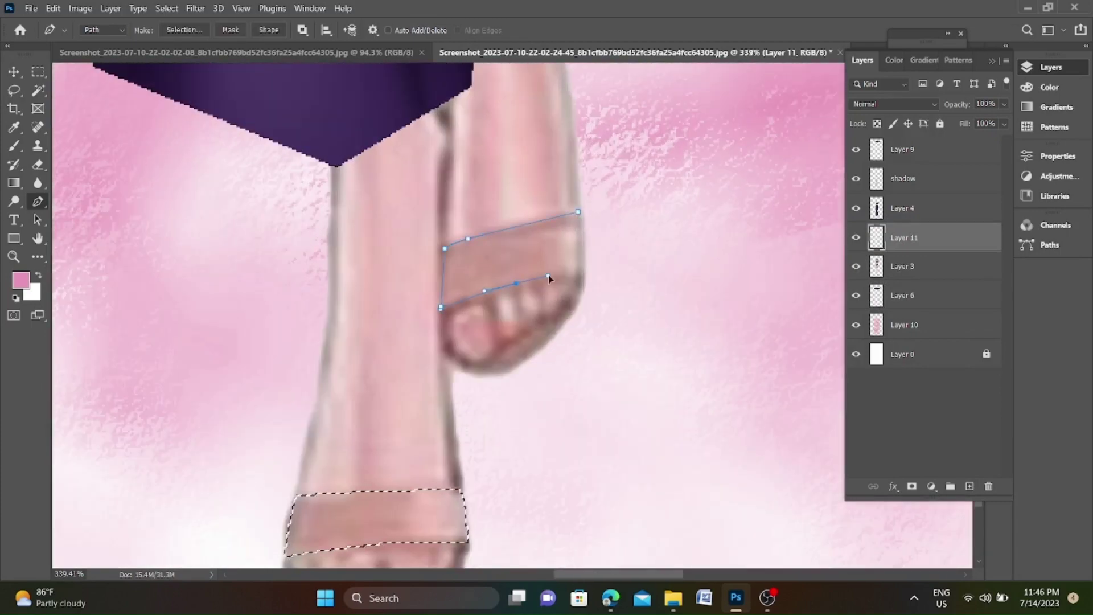
Fill the strap selection with near-black and deselect.
key("ctrl+Return")
left_click(20, 279)
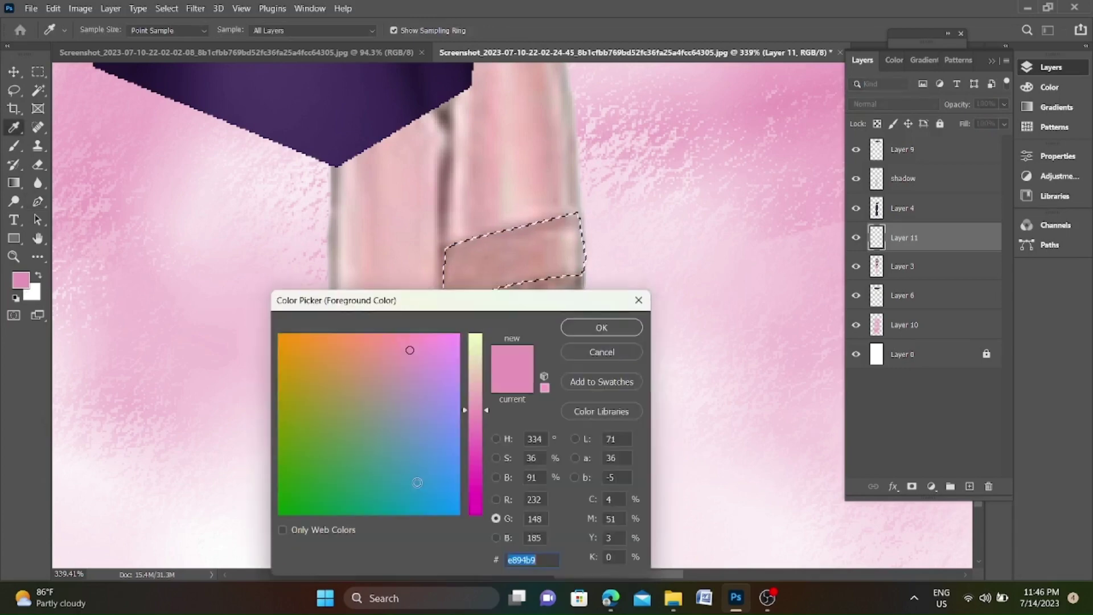
key("Return")
key("alt+BackSpace")
scroll(617, 330, "down", 5)
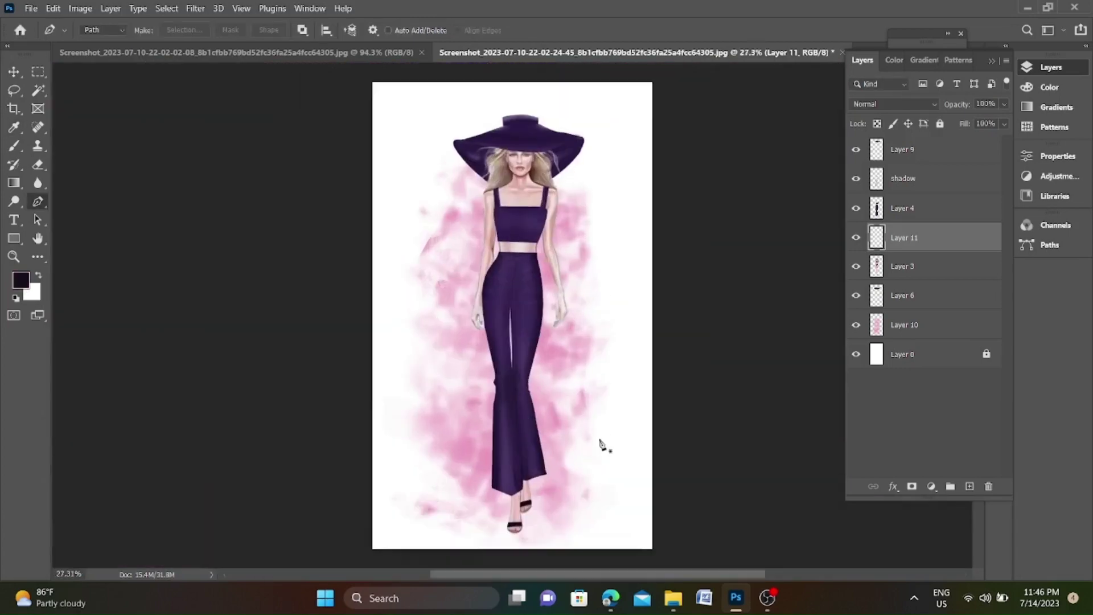
scroll(601, 445, "up", 1)
key("p")
scroll(521, 439, "down", 2)
scroll(569, 523, "down", 2)
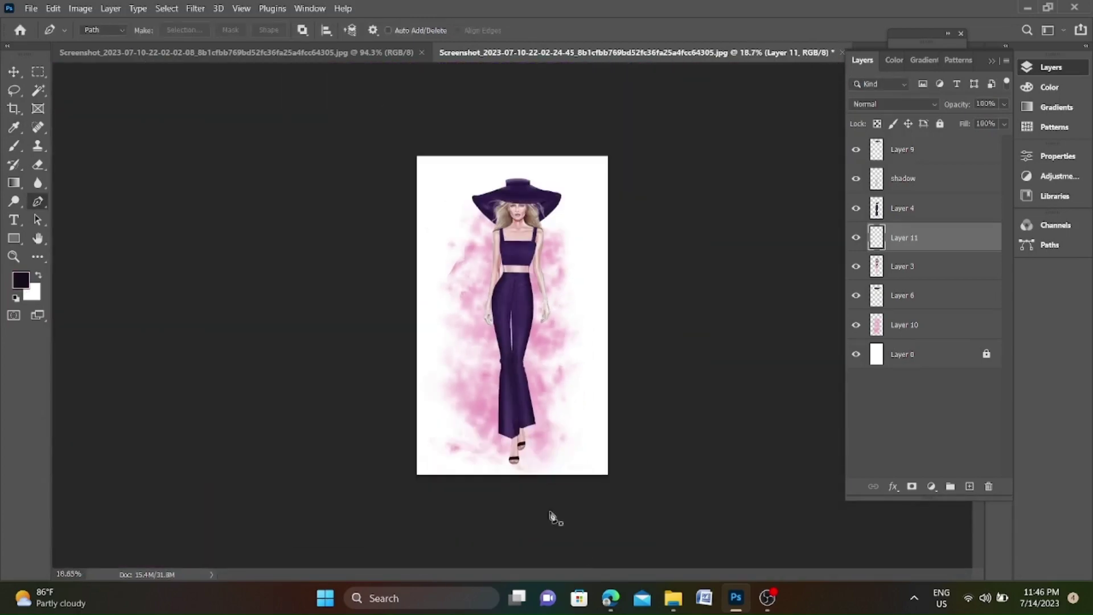
scroll(557, 495, "up", 4)
scroll(557, 454, "up", 5)
scroll(534, 258, "down", 4)
scroll(534, 257, "up", 2)
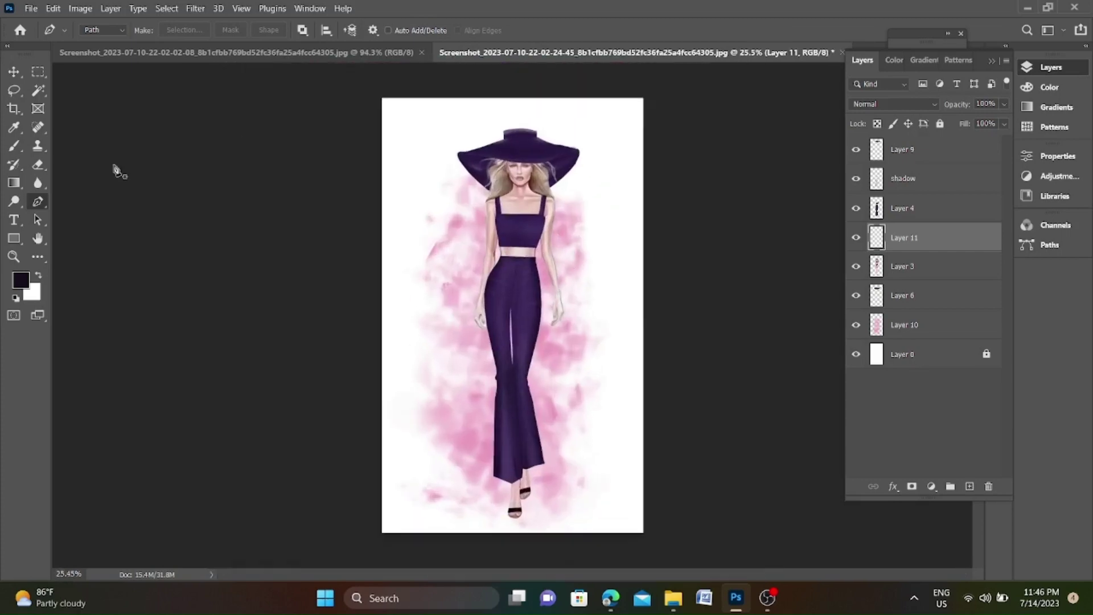
Scale the hat on Layers 9 and 6 down to about 90% and commit.
key("v")
left_click(923, 151)
left_click(925, 296, "ctrl")
key("ctrl+t")
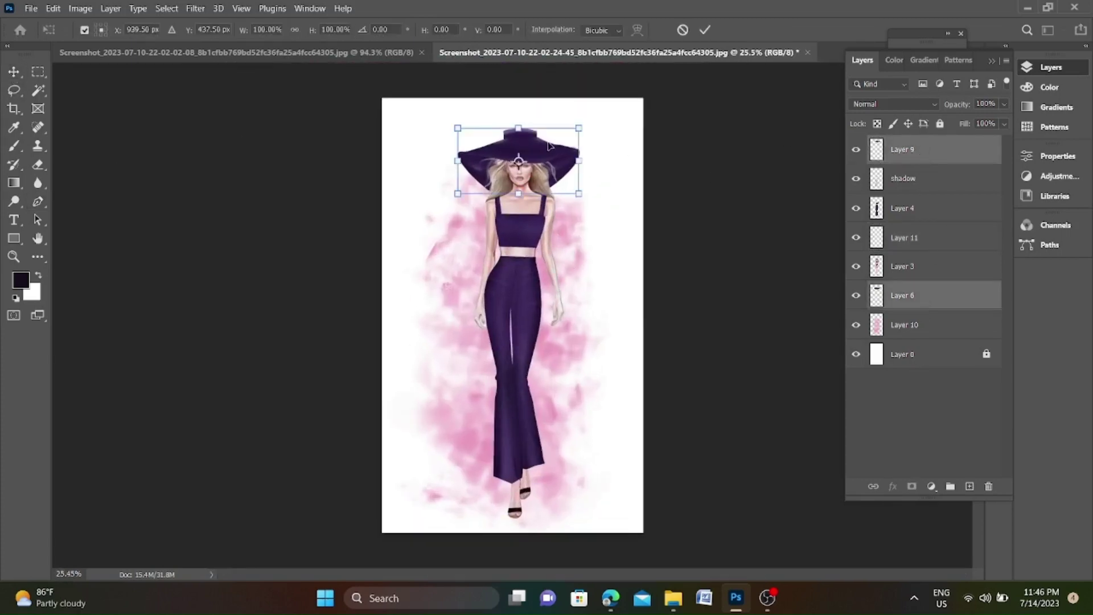
scroll(541, 198, "up", 2)
left_click_drag(597, 99, 590, 102)
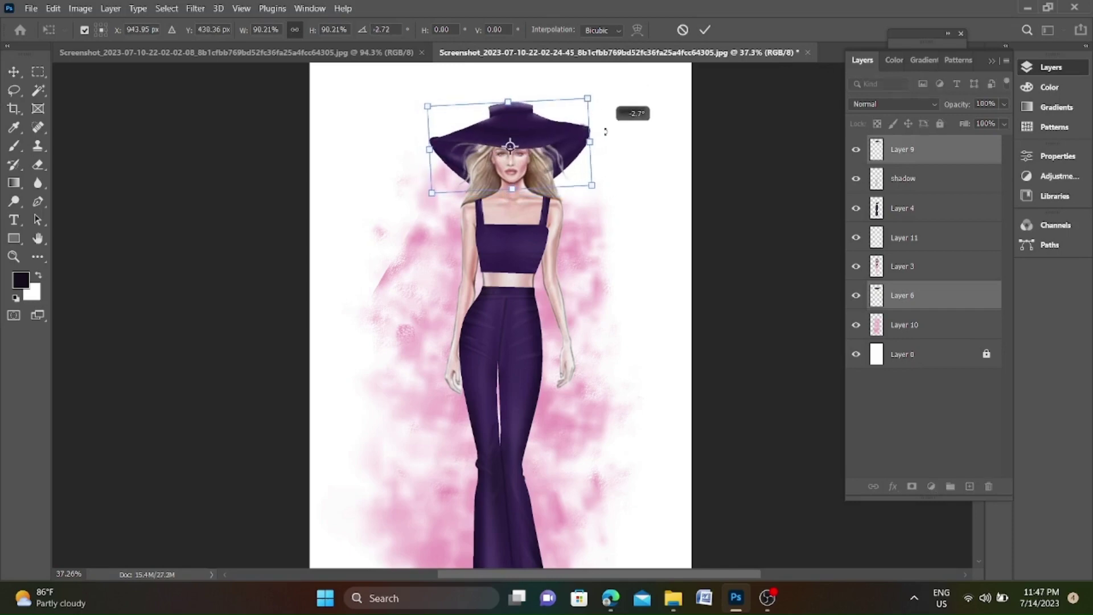
key("Return")
Load the figure's outline as a selection, then clear it.
scroll(636, 264, "down", 2)
scroll(636, 263, "up", 4)
scroll(590, 286, "down", 3)
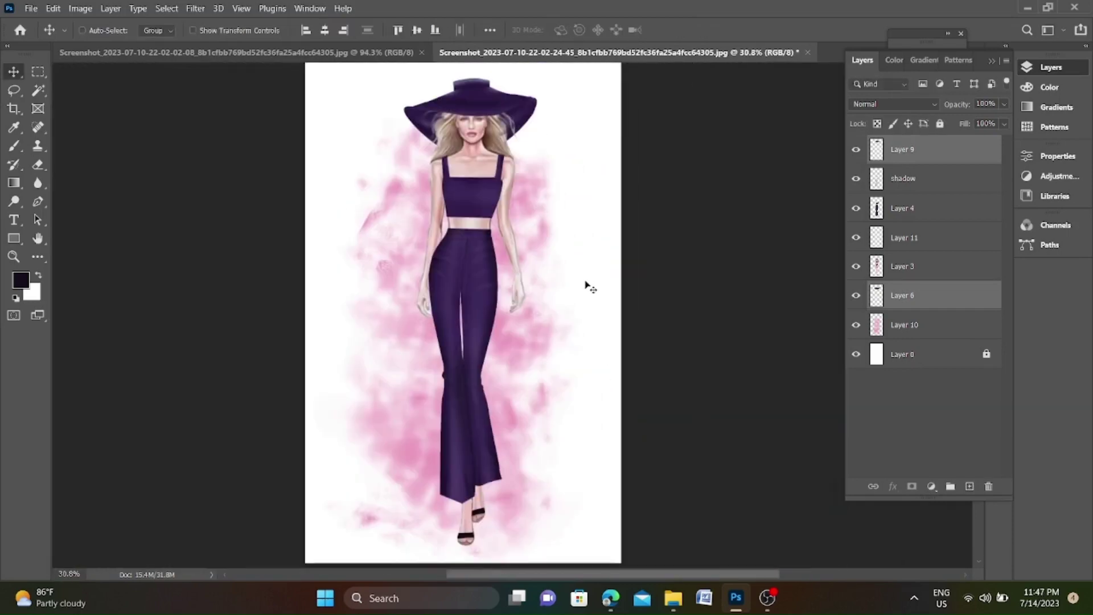
scroll(608, 324, "down", 1)
left_click(877, 238, "ctrl")
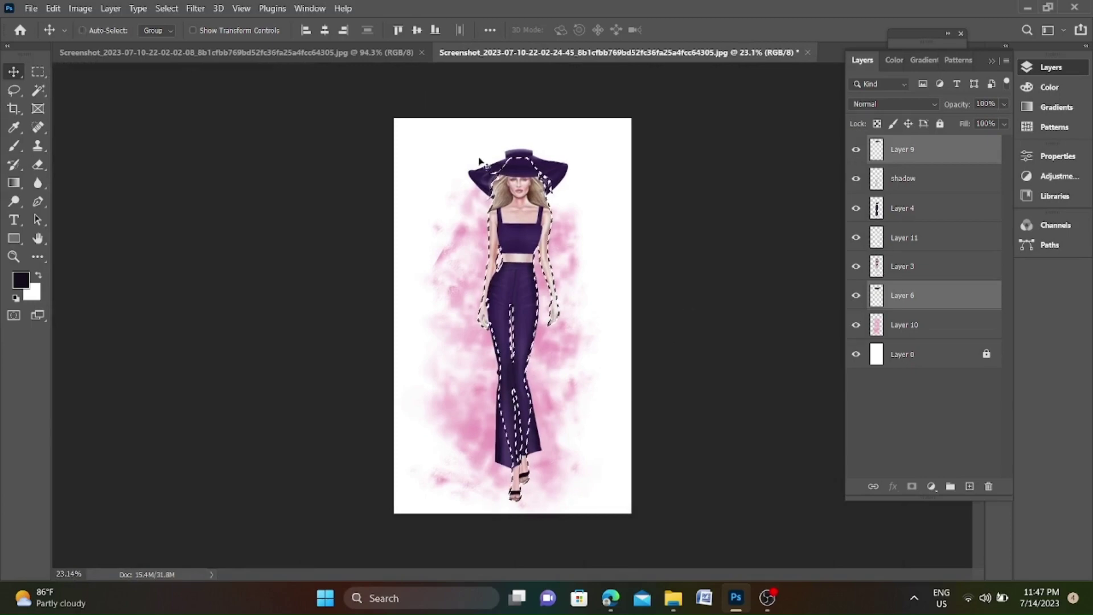
key("ctrl+d")
scroll(542, 402, "up", 3)
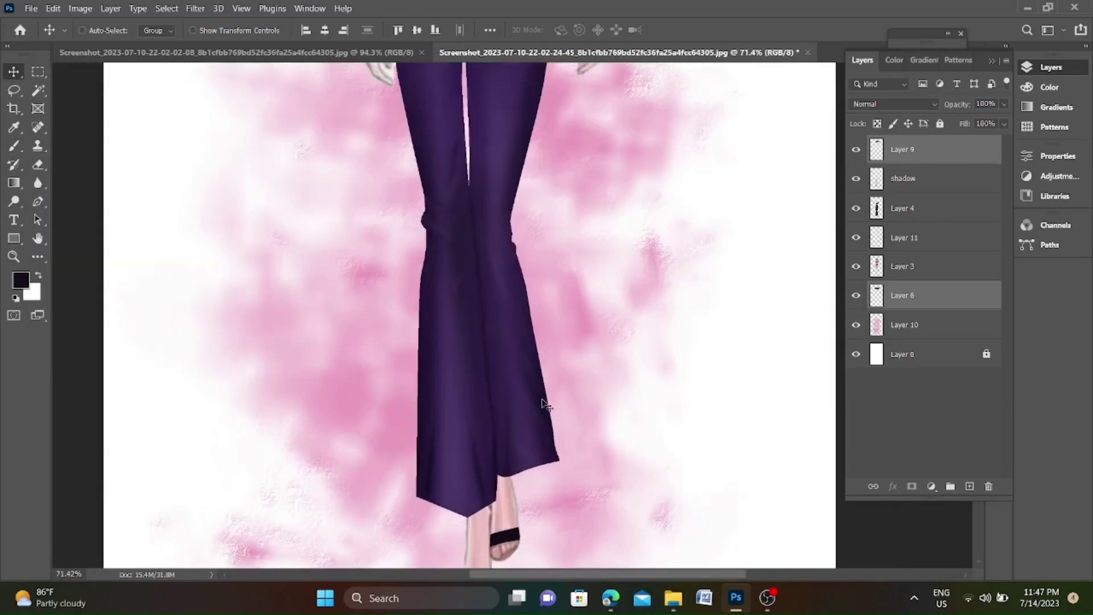
scroll(544, 256, "down", 3)
scroll(546, 107, "up", 3)
scroll(546, 108, "down", 2)
scroll(626, 171, "down", 1)
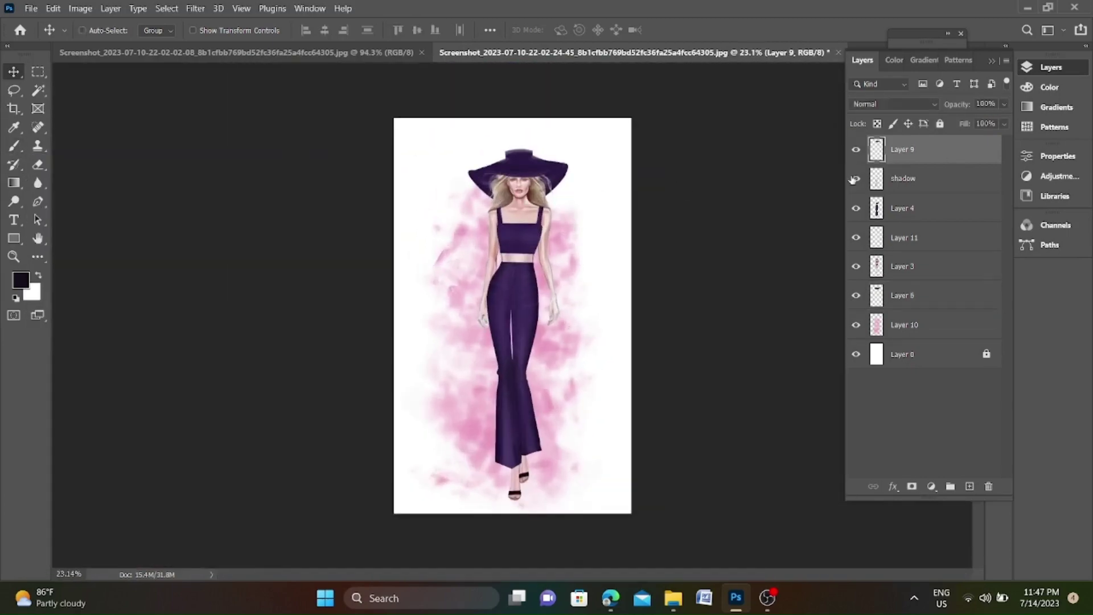